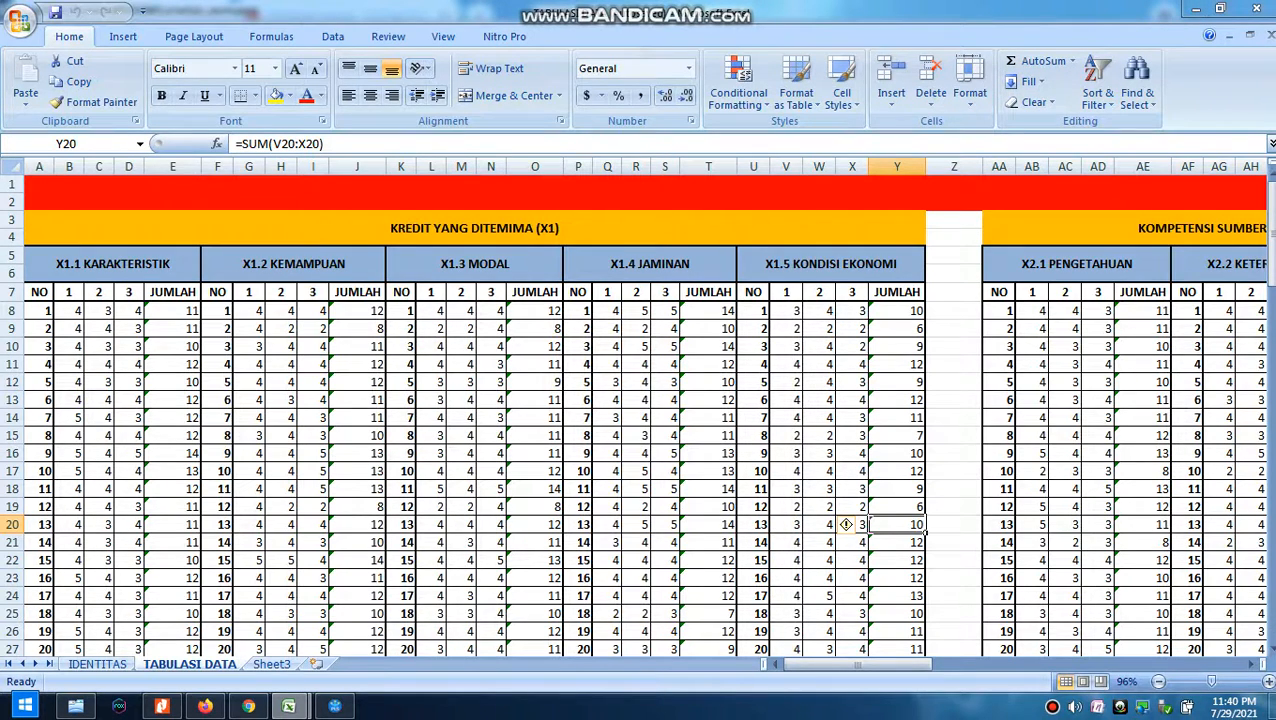
Review the main variable headings across the TABULASI DATA sheet, from KREDIT YANG DITEMIMA (X1) to KESEJAHTERAAN KARYAWAN (Y2)
mouse_move(774, 664)
mouse_down()
mouse_move(846, 664)
mouse_move(786, 664)
mouse_up()
click(475, 228)
click(1124, 228)
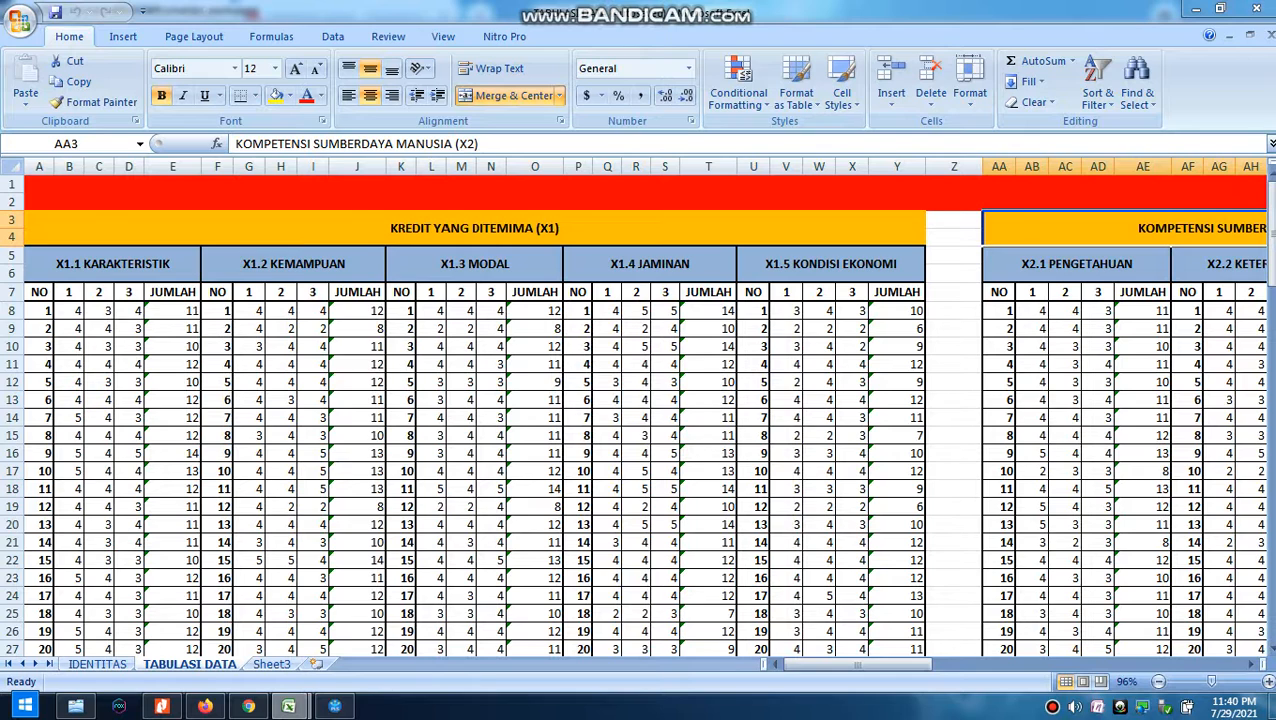
click(1175, 664)
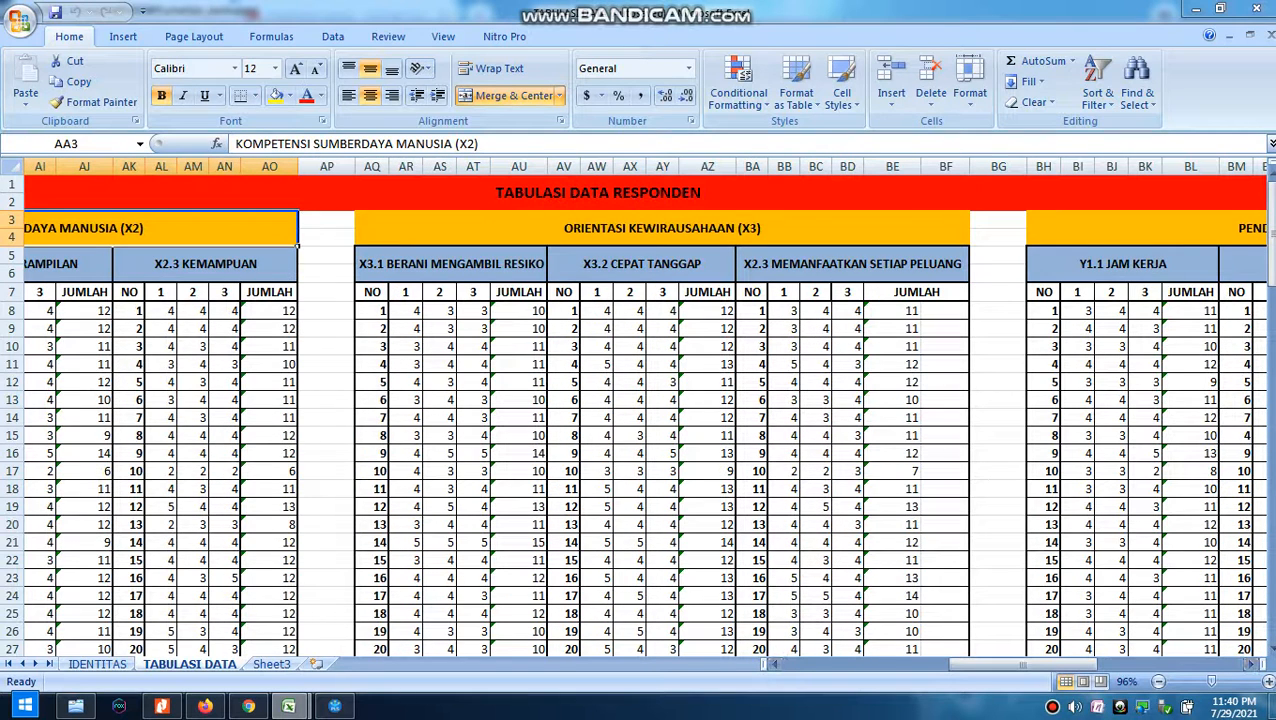
click(661, 228)
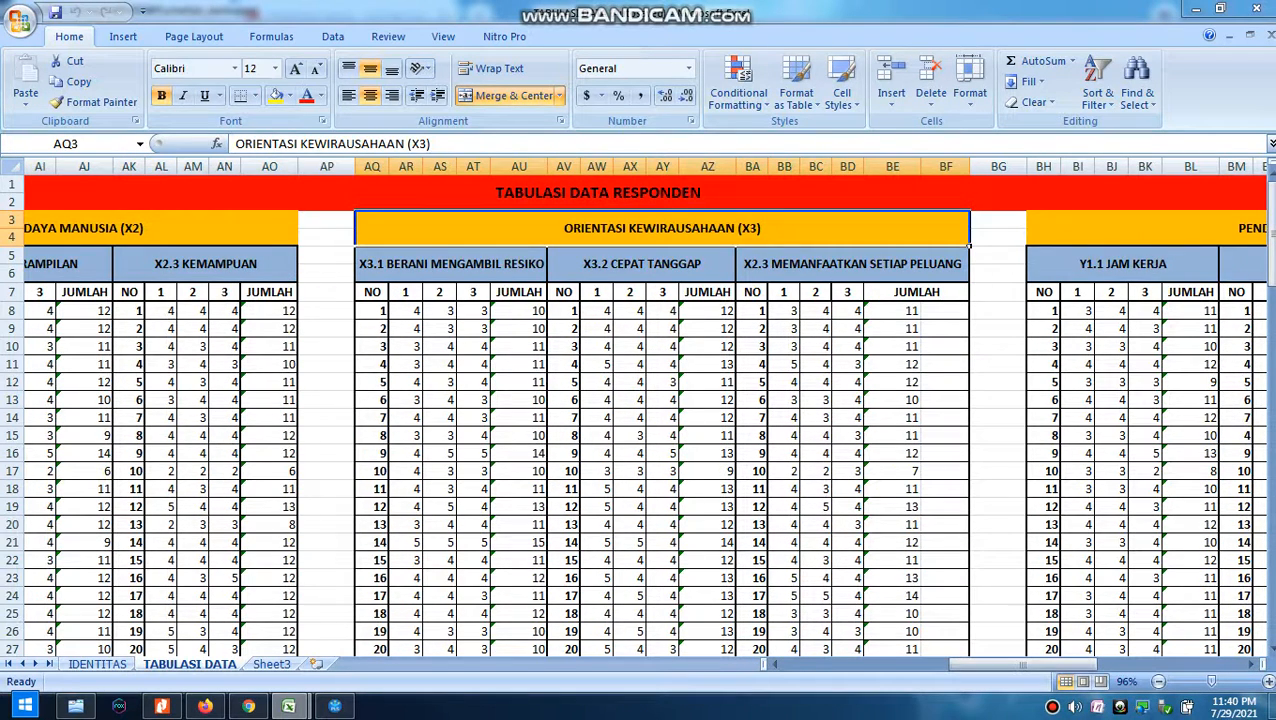
scroll(638, 400, down, 2)
scroll(638, 400, up, 2)
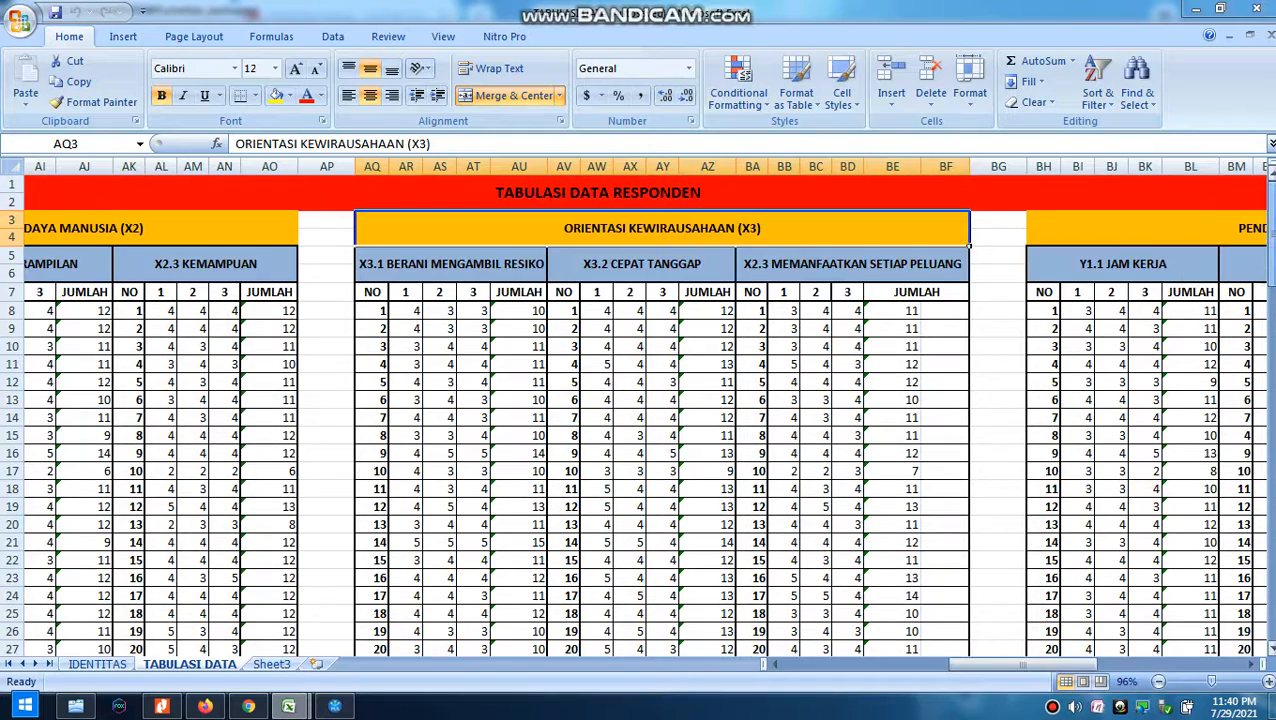
click(1172, 228)
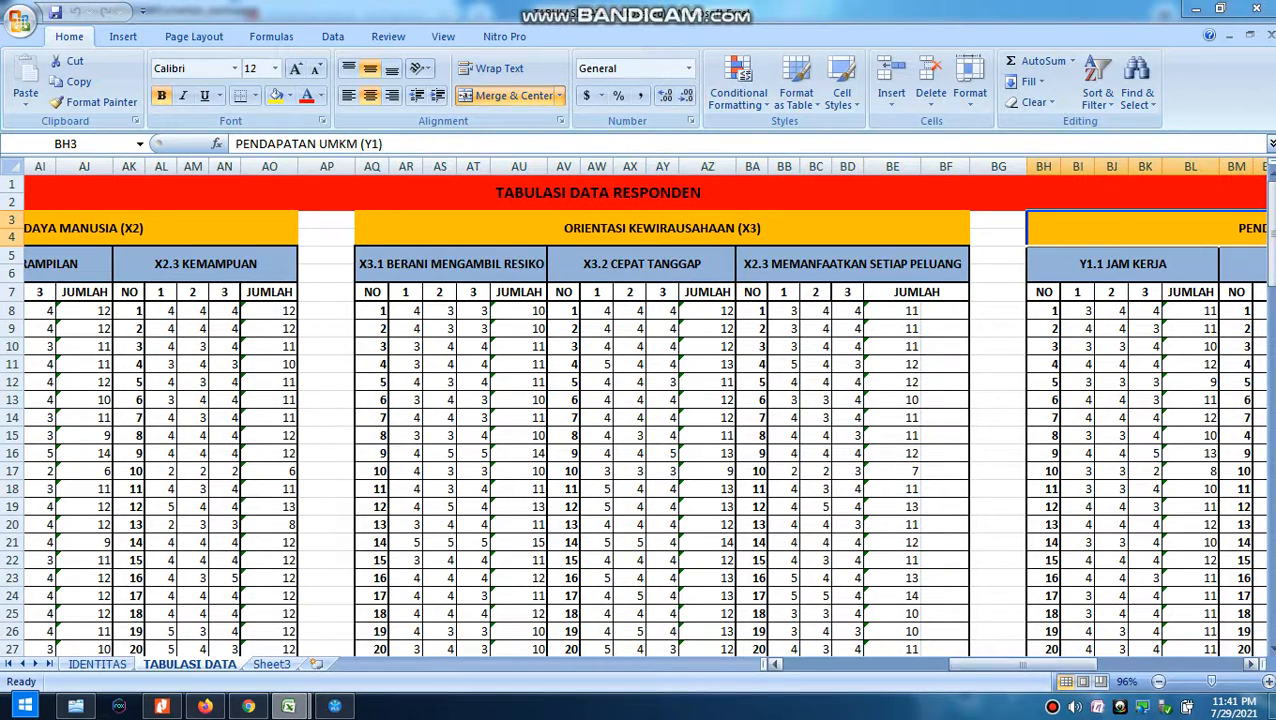
drag(985, 666, 1030, 666)
click(1090, 228)
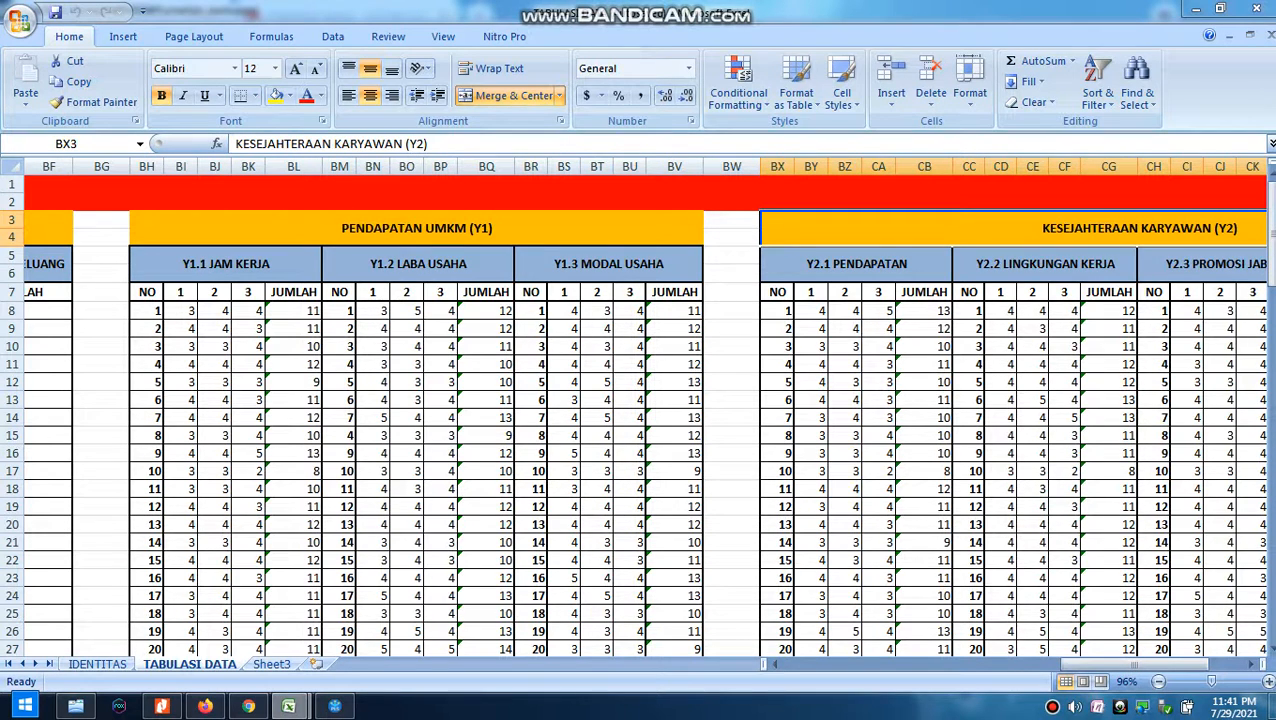
click(417, 228)
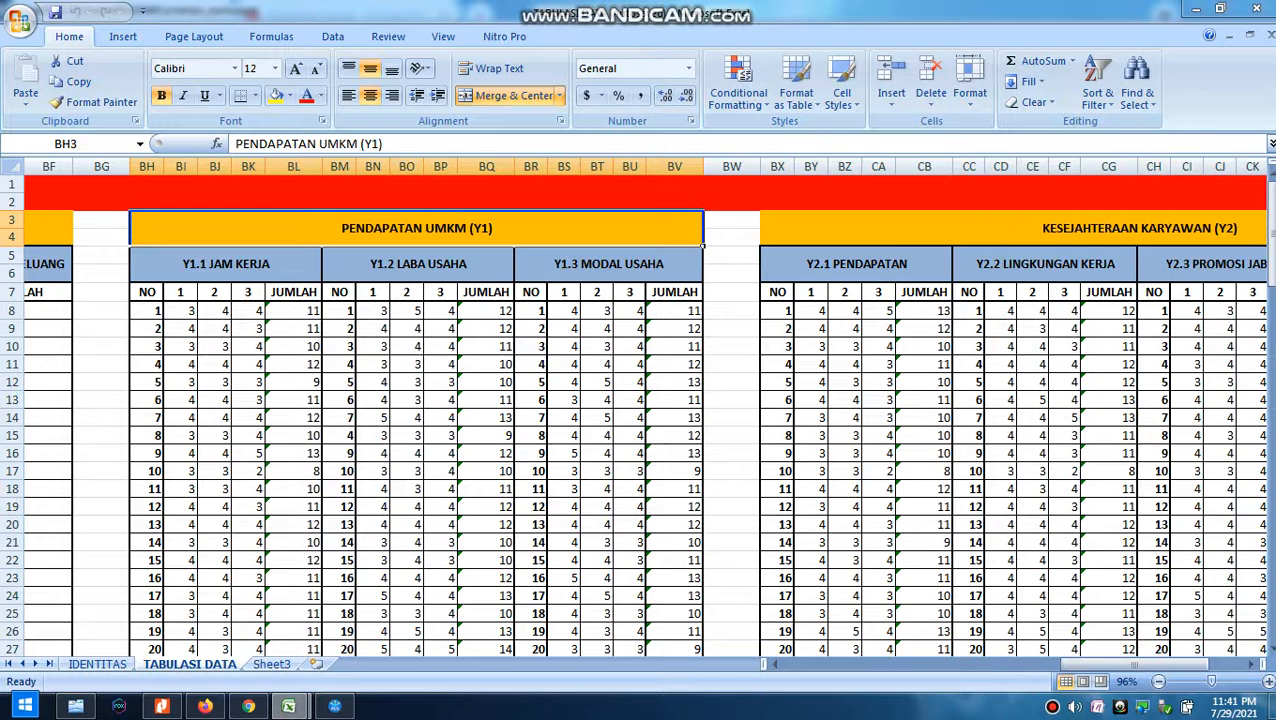
drag(1104, 665, 824, 665)
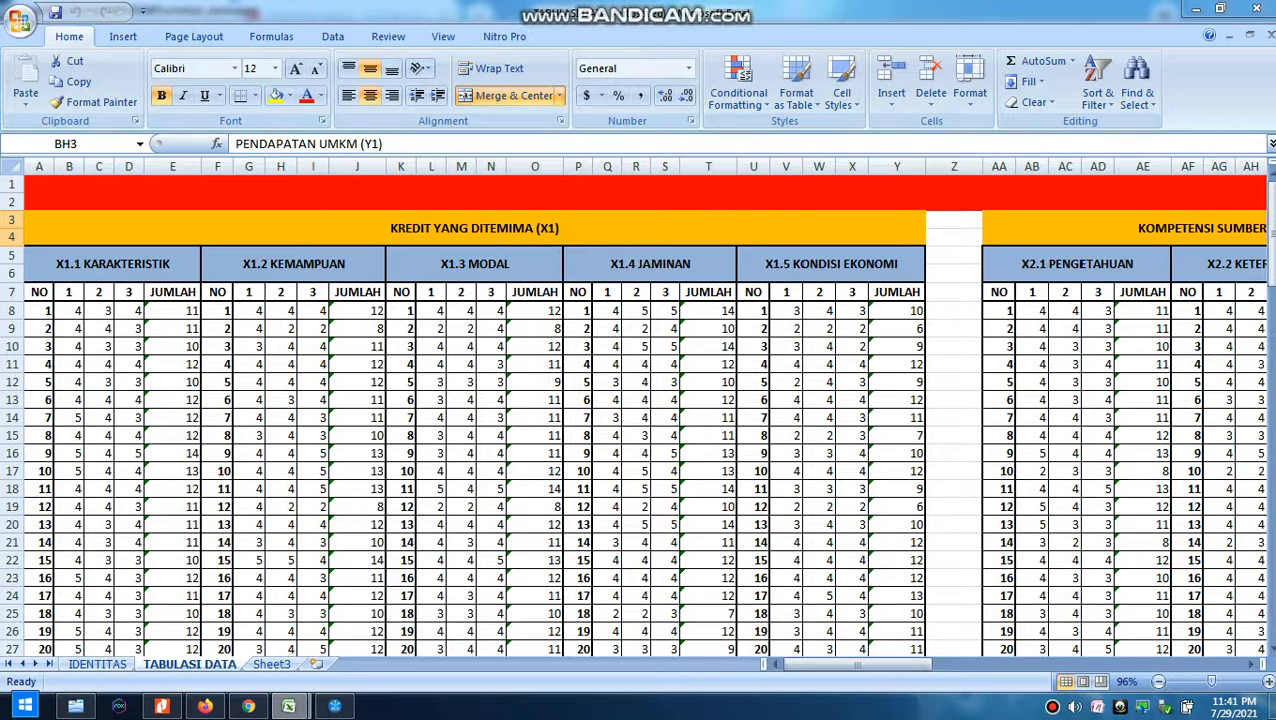
Examine the indicator headings beneath X1 (X1.1 to X1.5) and X2 (X2.1 to X2.3)
click(199, 281)
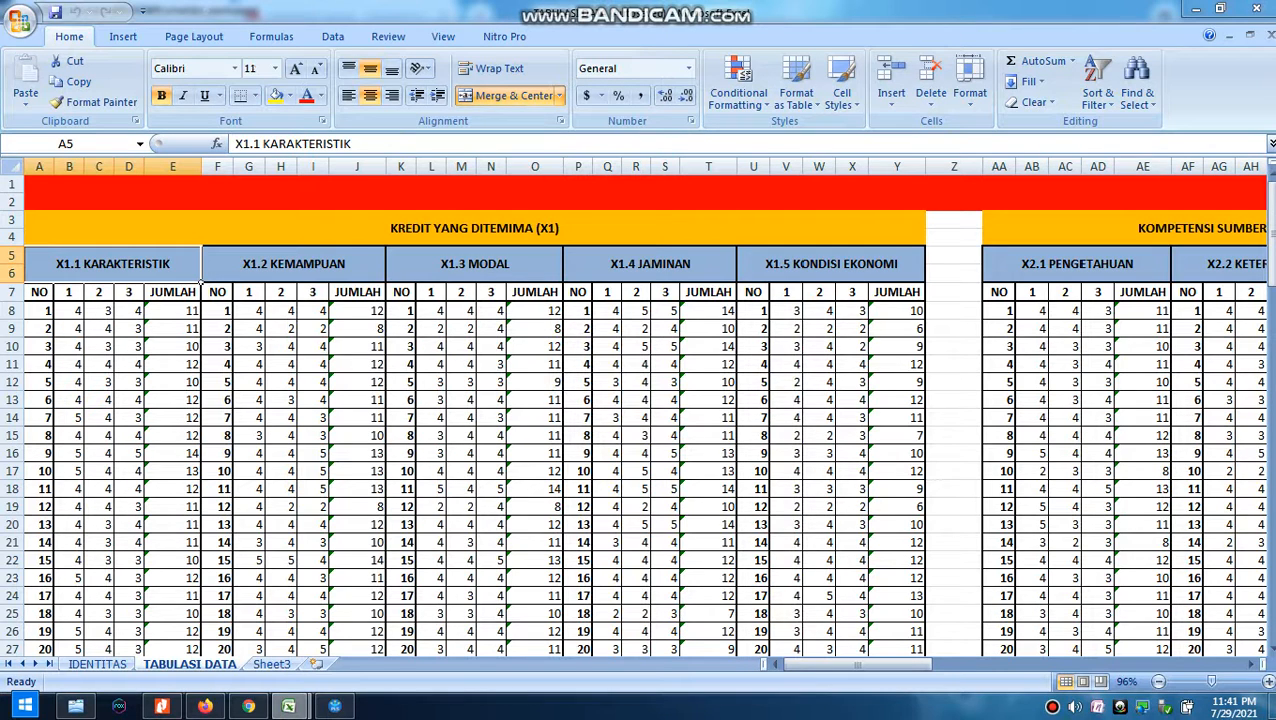
click(384, 281)
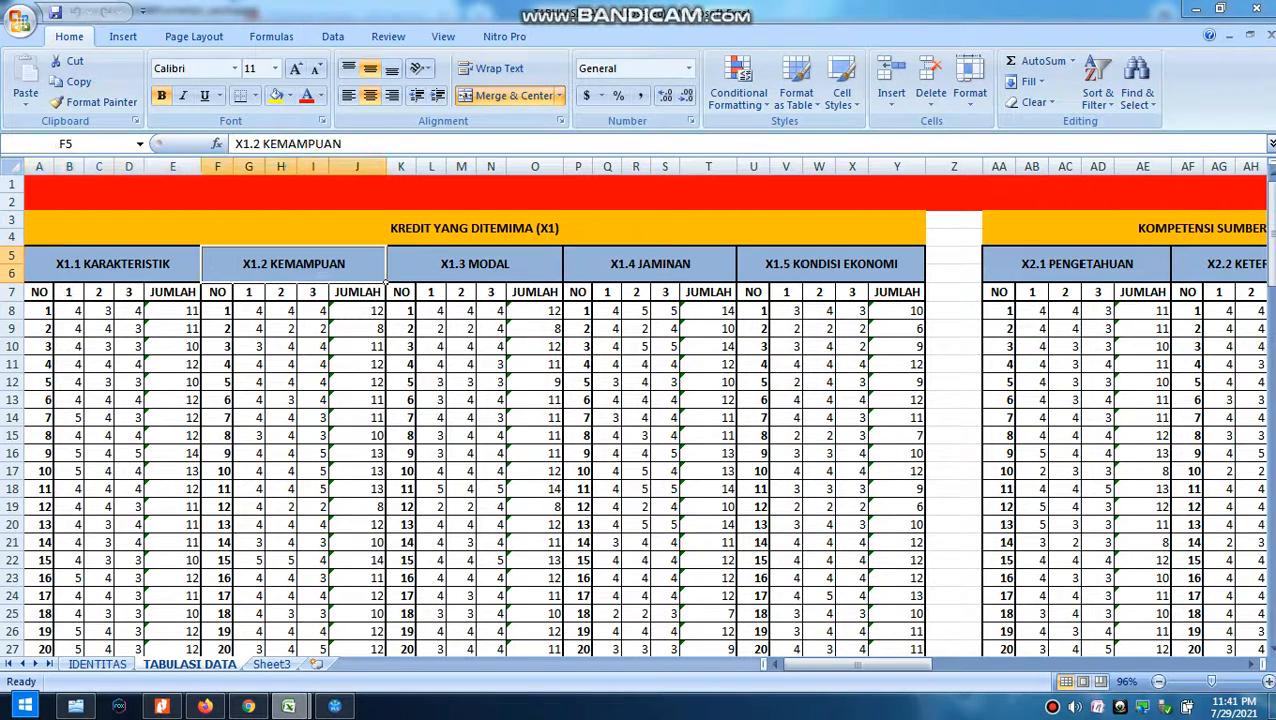
click(562, 282)
click(738, 285)
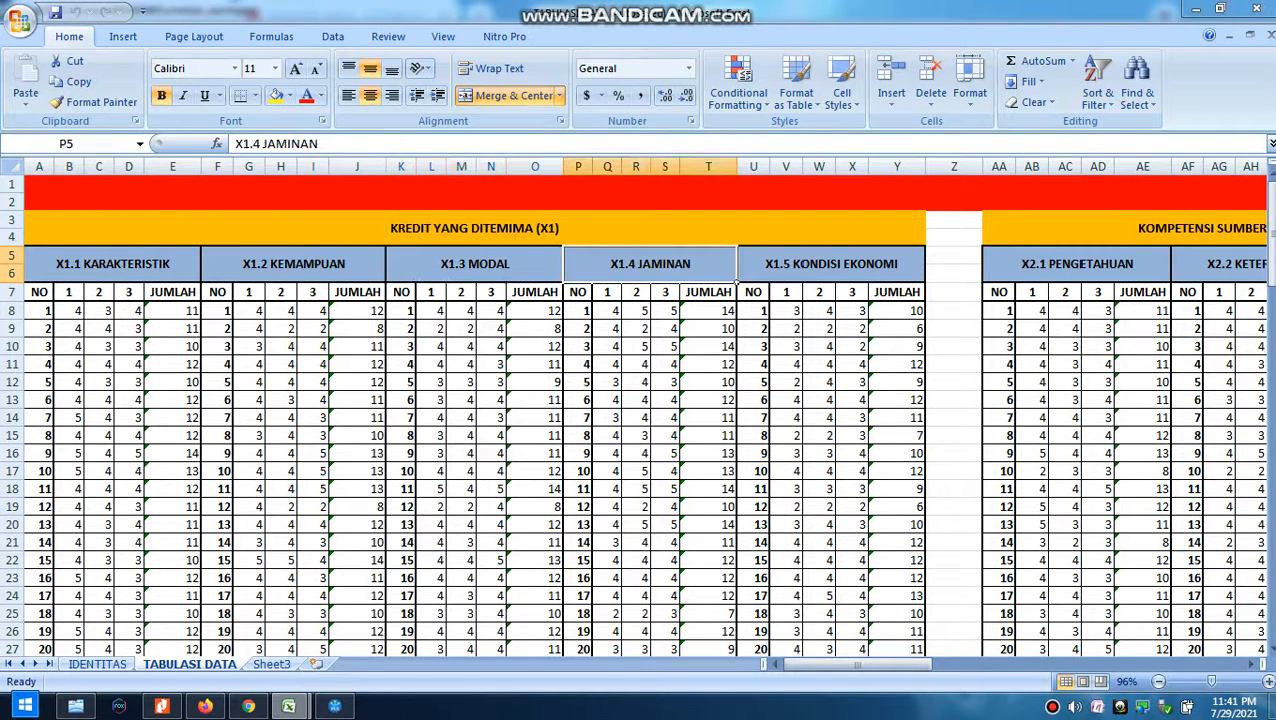
click(924, 285)
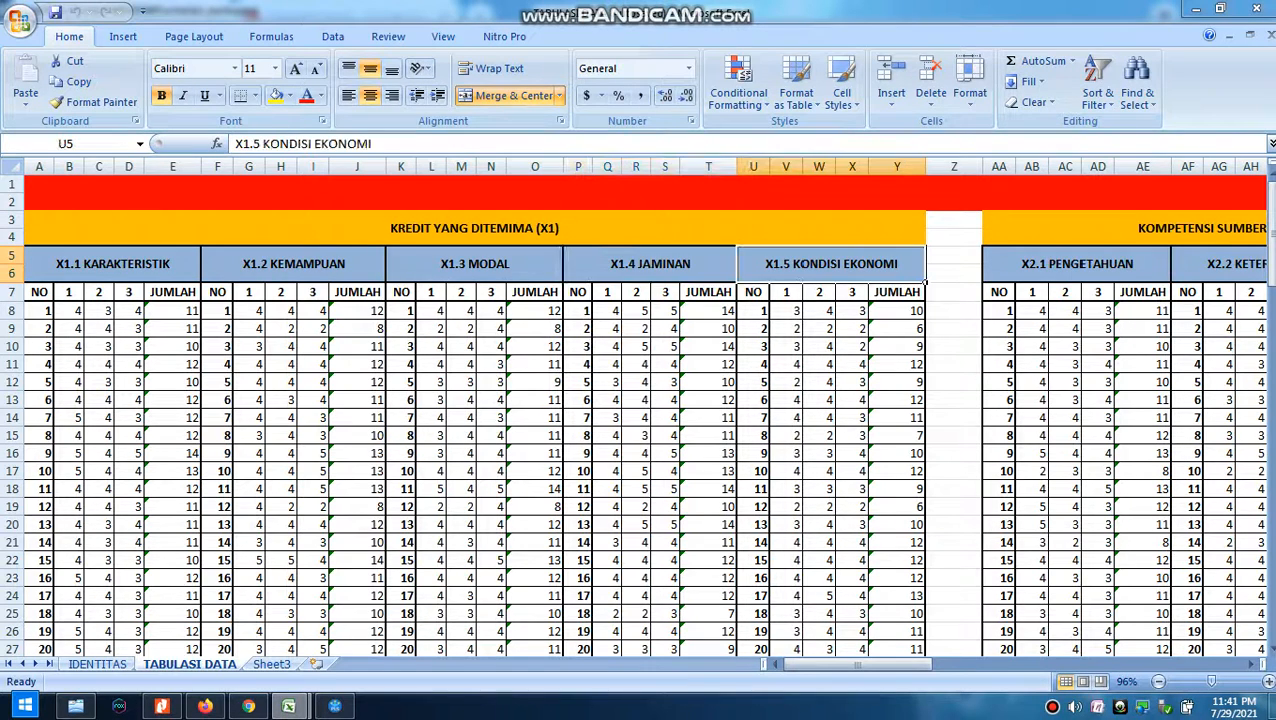
drag(858, 664, 940, 664)
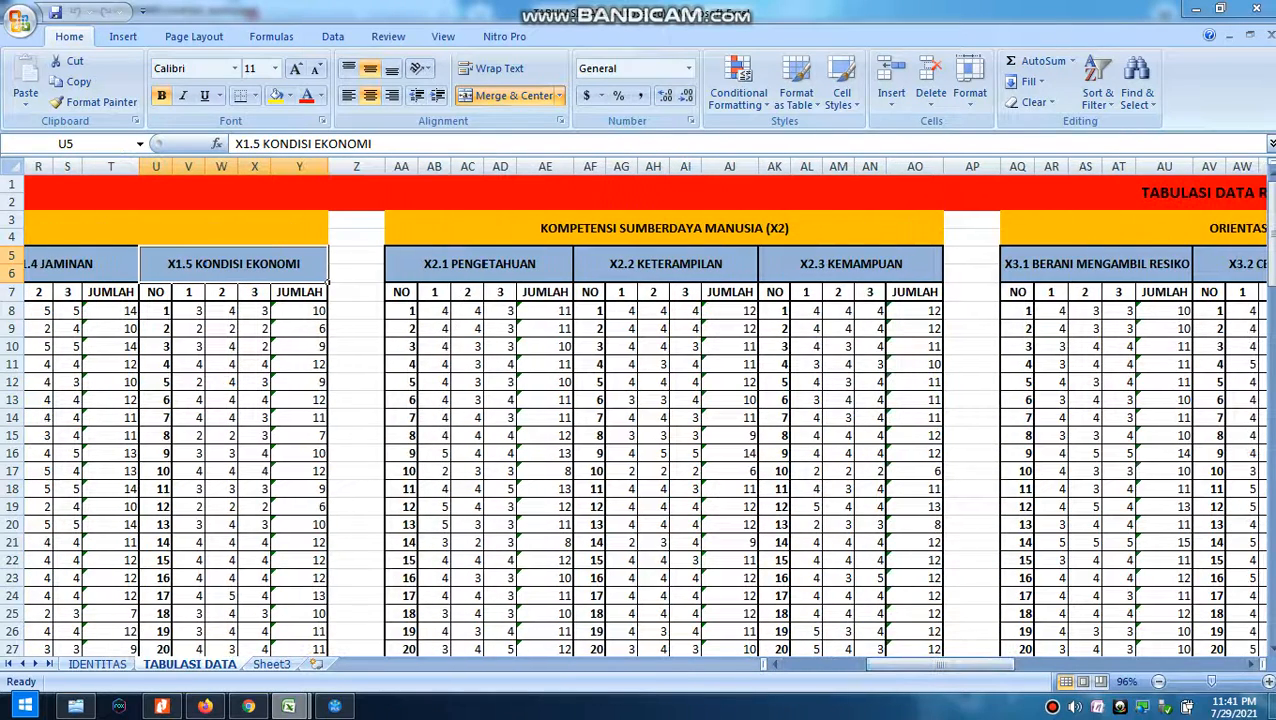
click(570, 279)
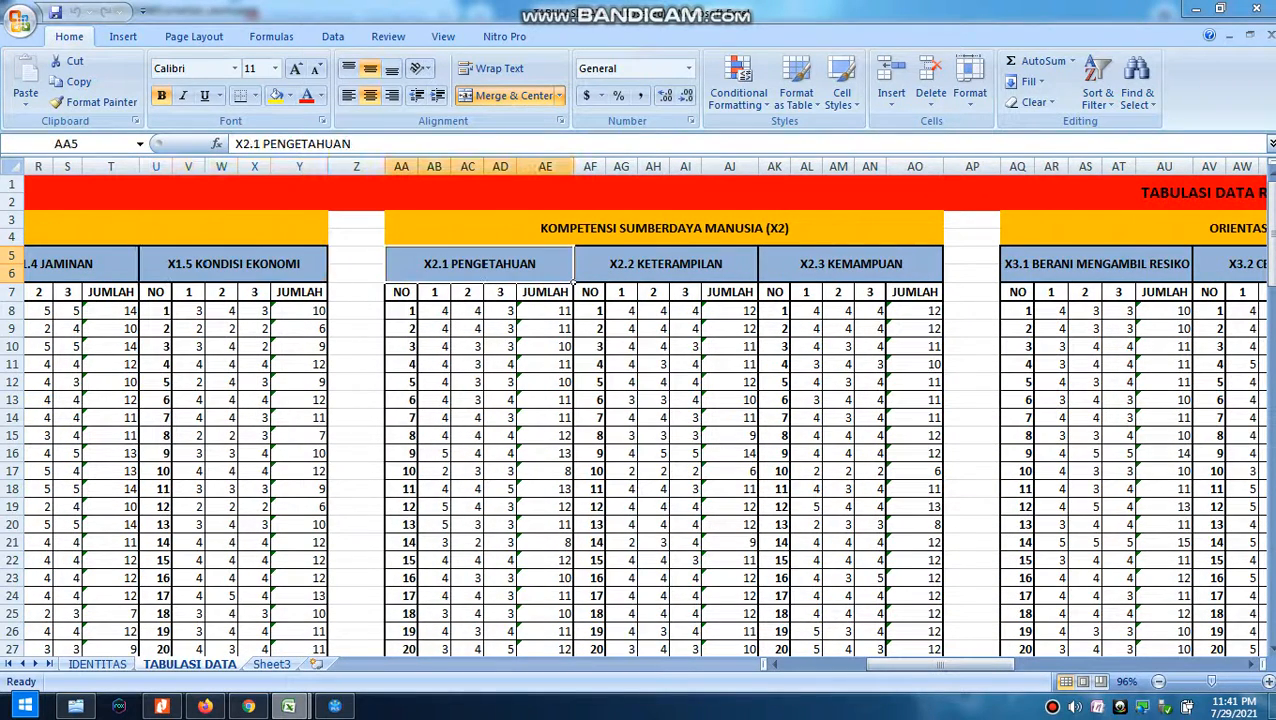
click(756, 283)
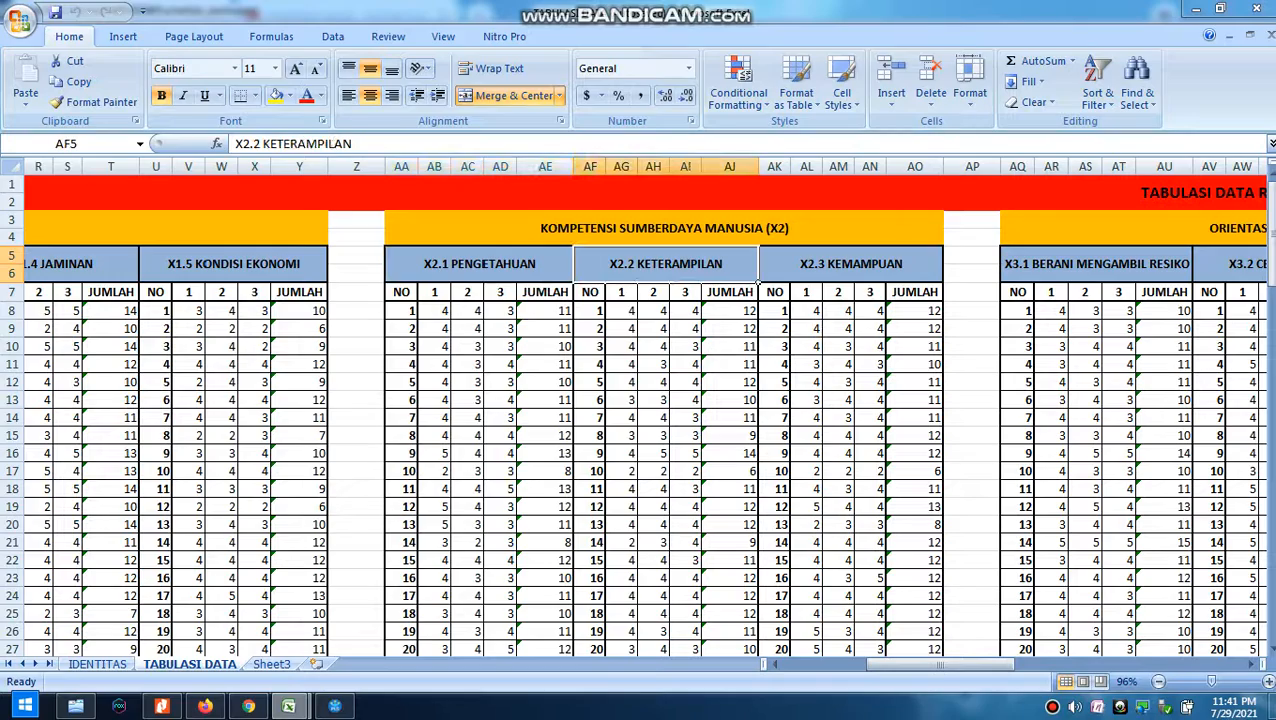
click(830, 275)
drag(898, 665, 856, 665)
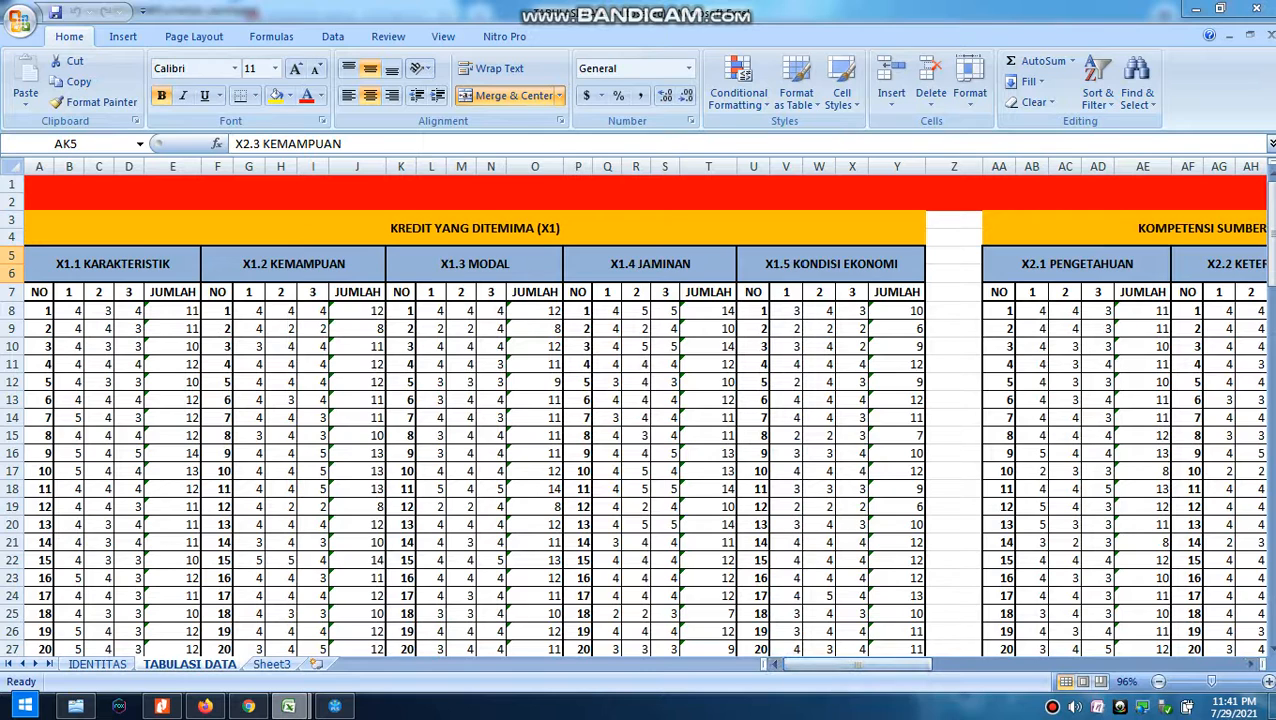
Examine the respondents' item scores and JUMLAH columns beneath the X1 indicators
drag(69, 311, 578, 560)
click(578, 560)
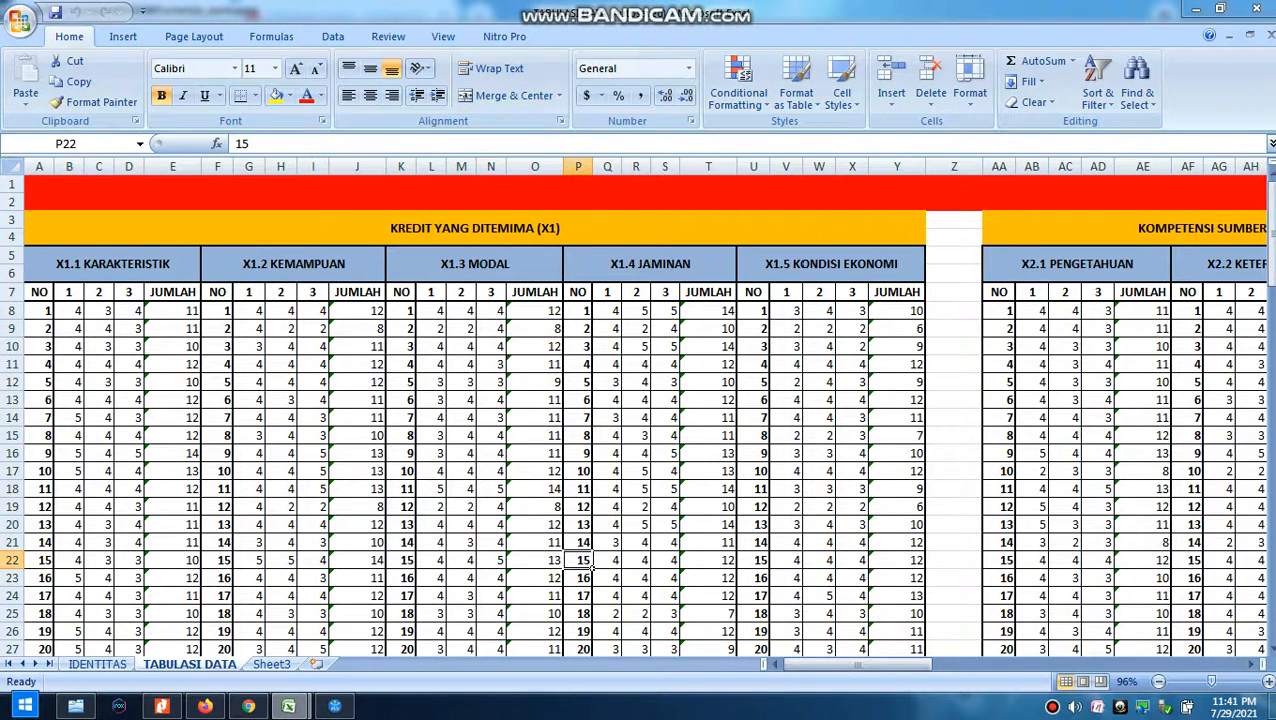
drag(69, 311, 665, 524)
click(670, 526)
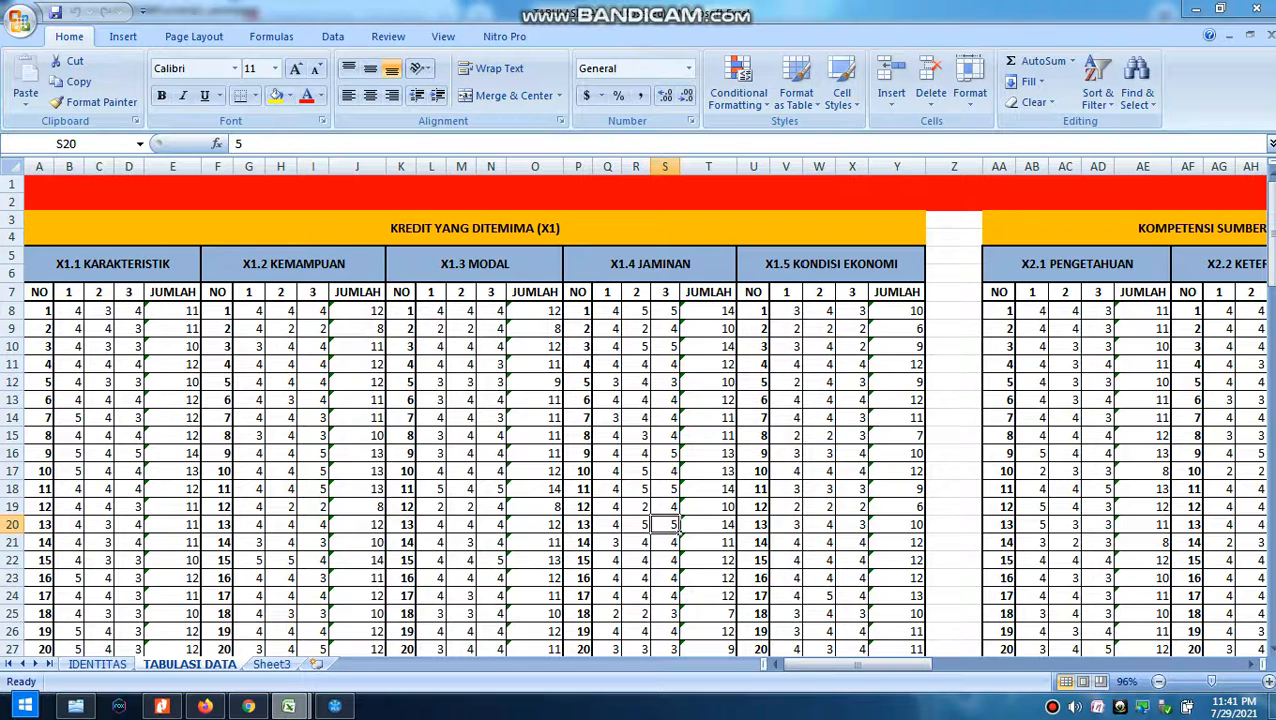
Switch to the DATA PLS1 workbook and check the indicator codes KD1 to KD5 in the header row
mouse_move(288, 706)
click(185, 600)
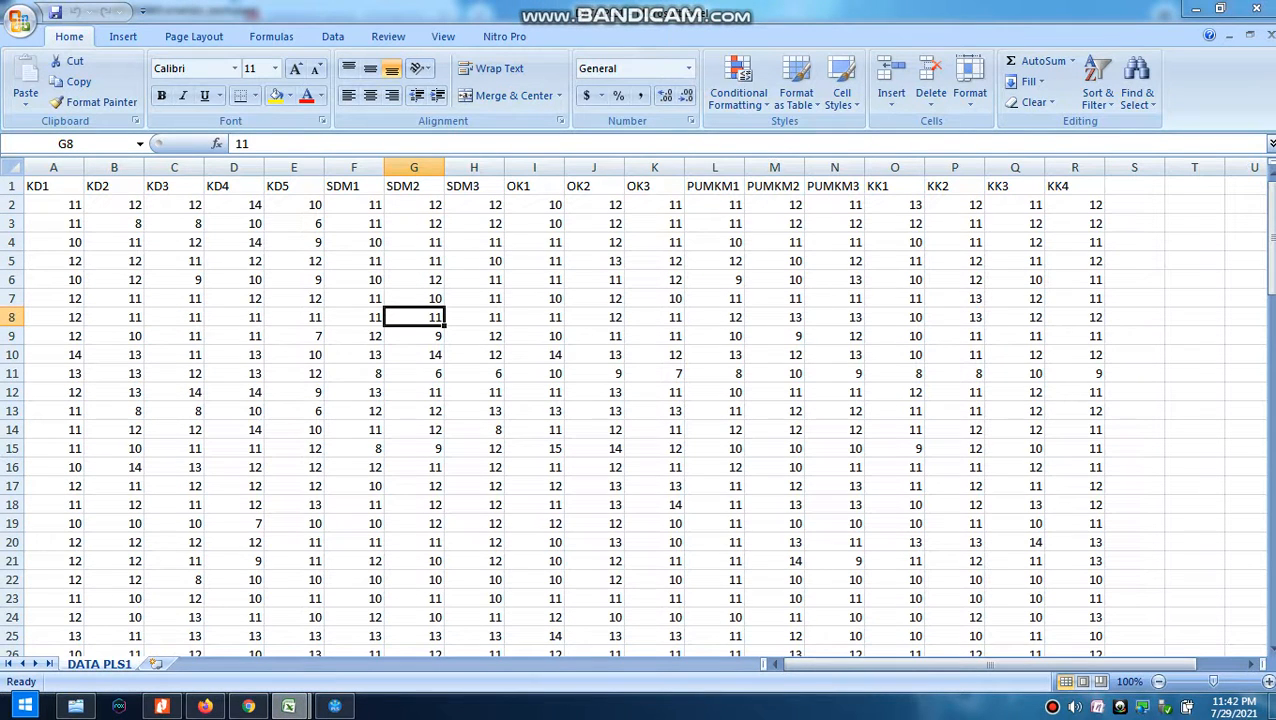
click(54, 186)
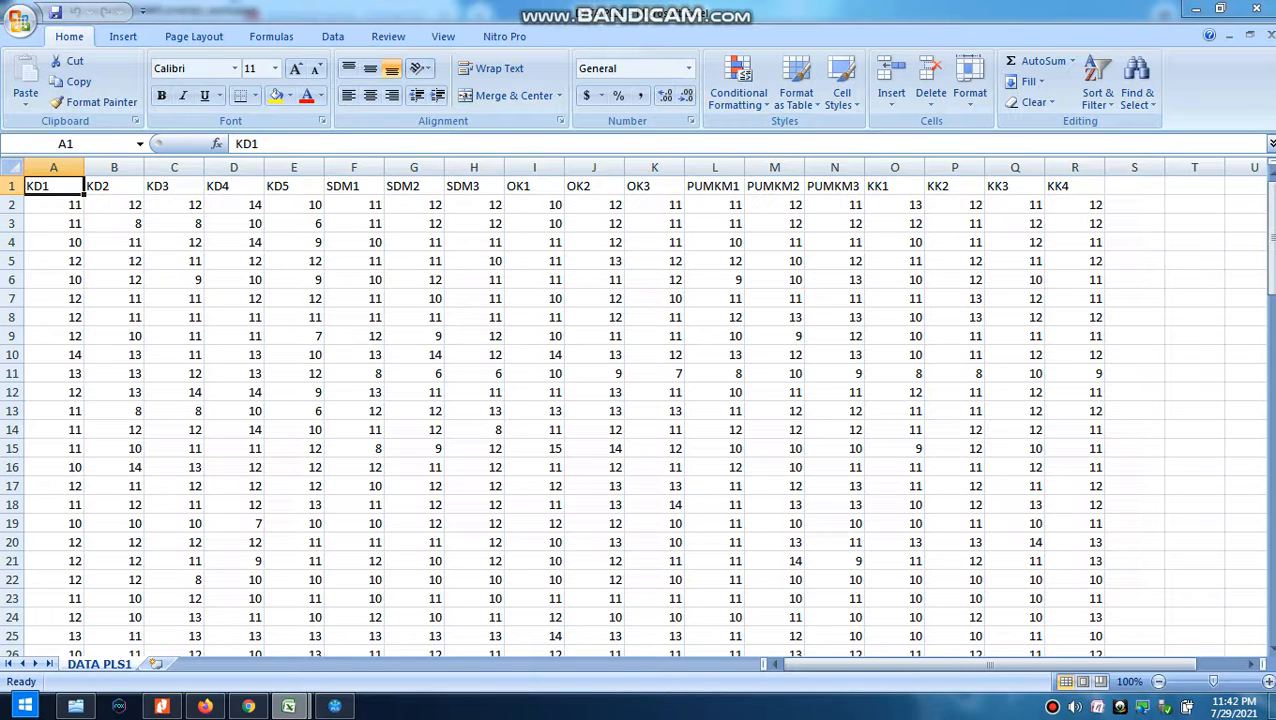
click(114, 186)
click(174, 186)
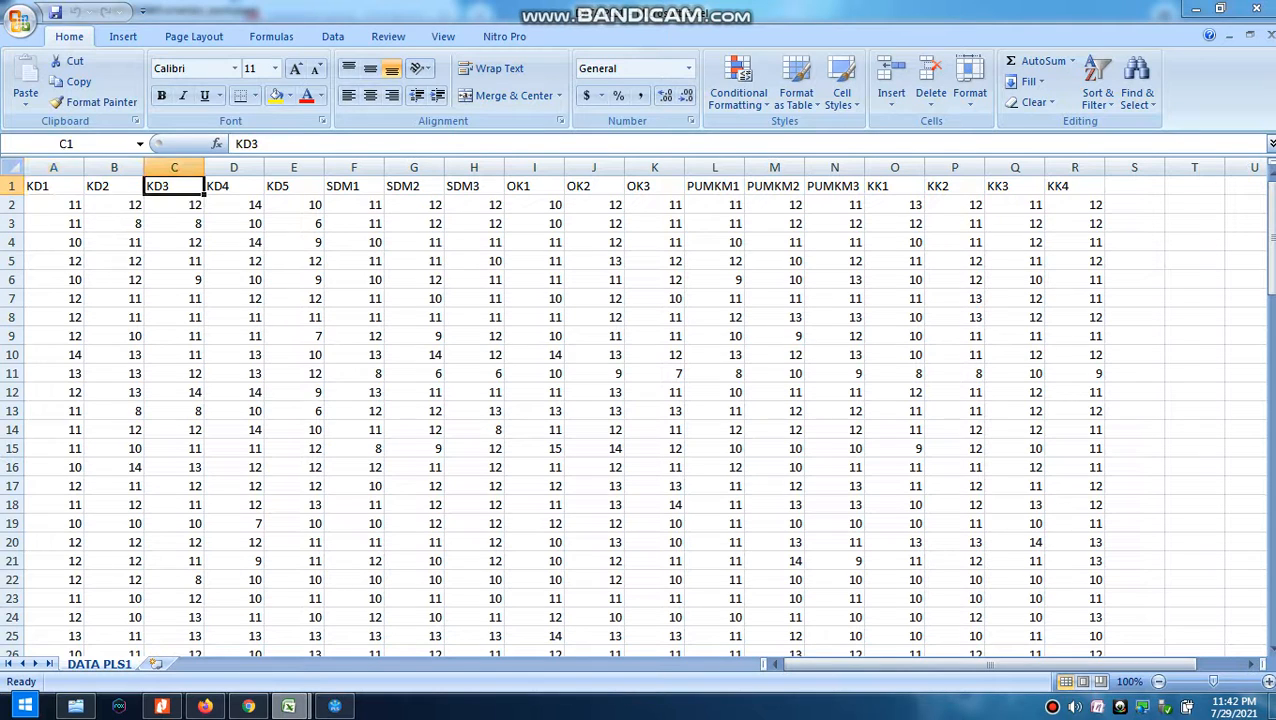
click(234, 186)
click(294, 186)
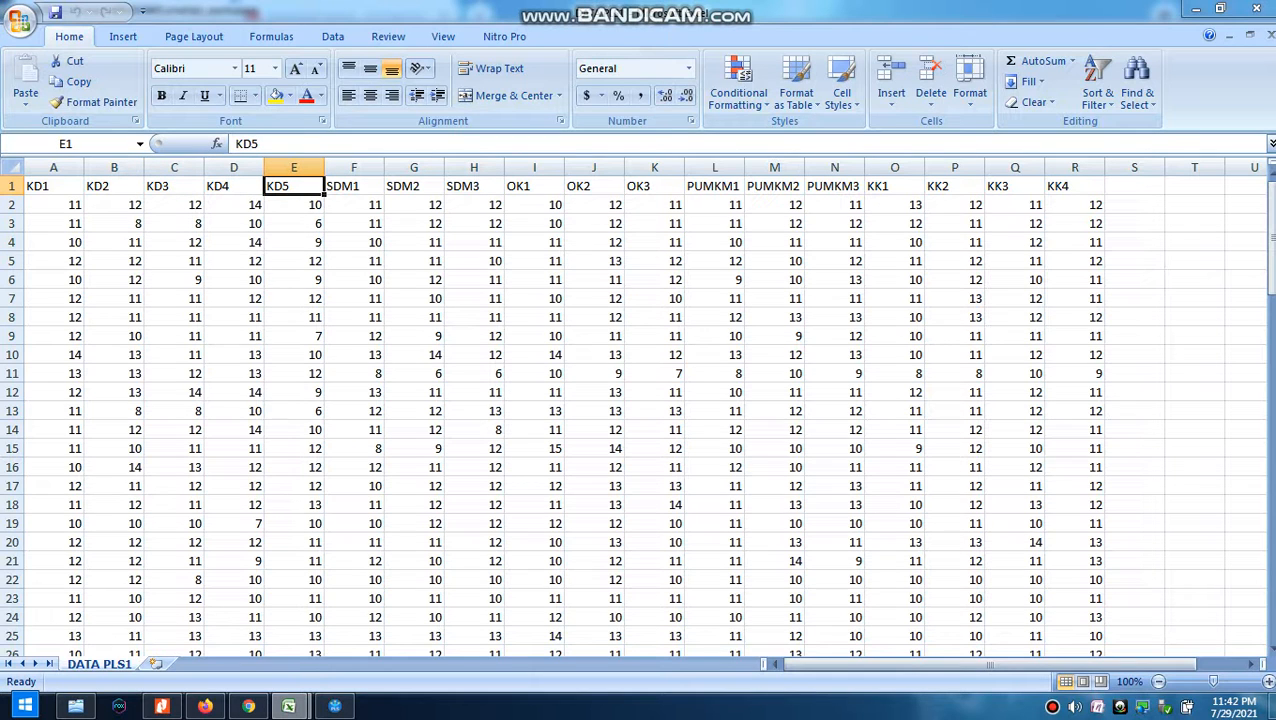
Review the full header row of indicator codes, checking KK1, KK2, KK3 and KK4 individually
drag(54, 186, 1074, 186)
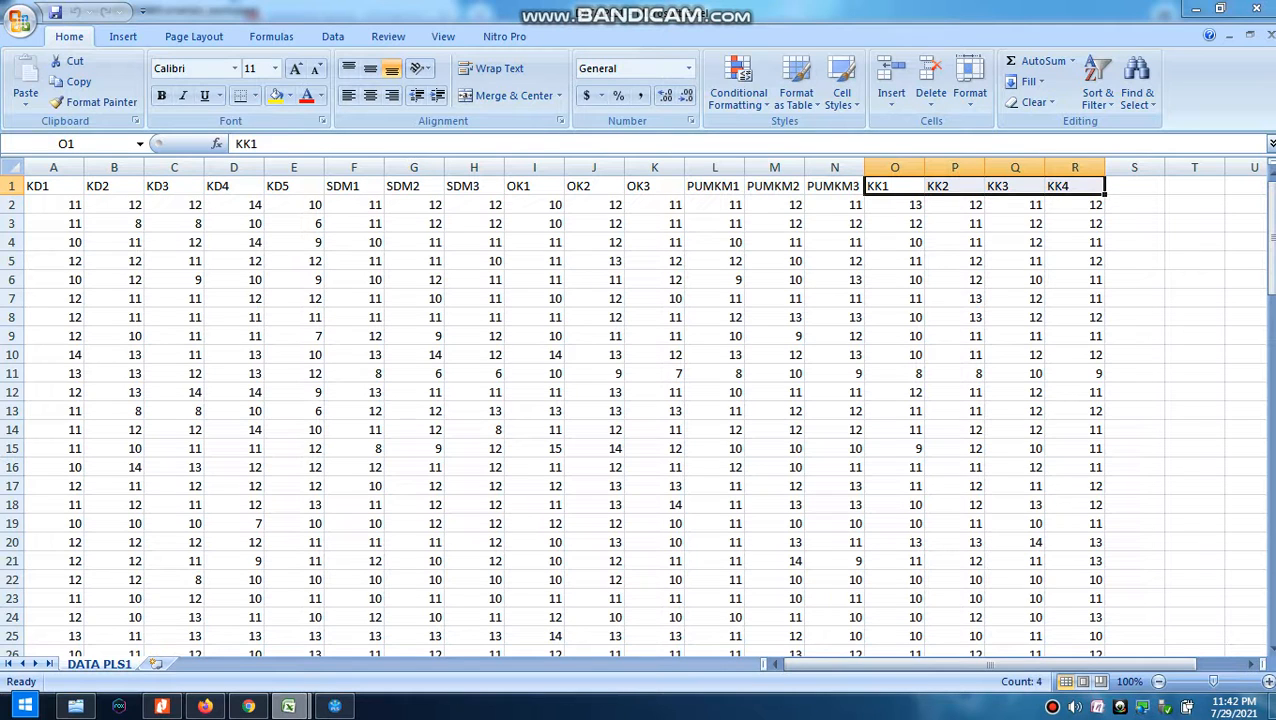
click(894, 186)
click(954, 186)
click(1014, 186)
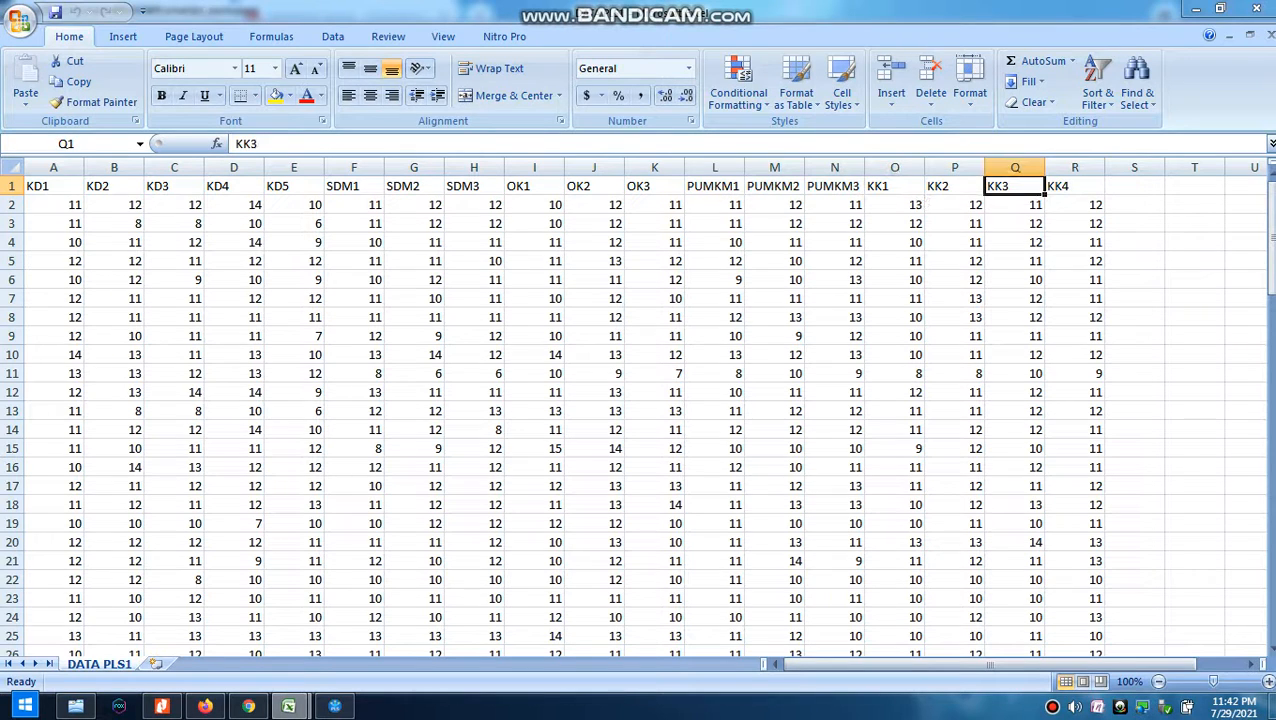
click(1074, 186)
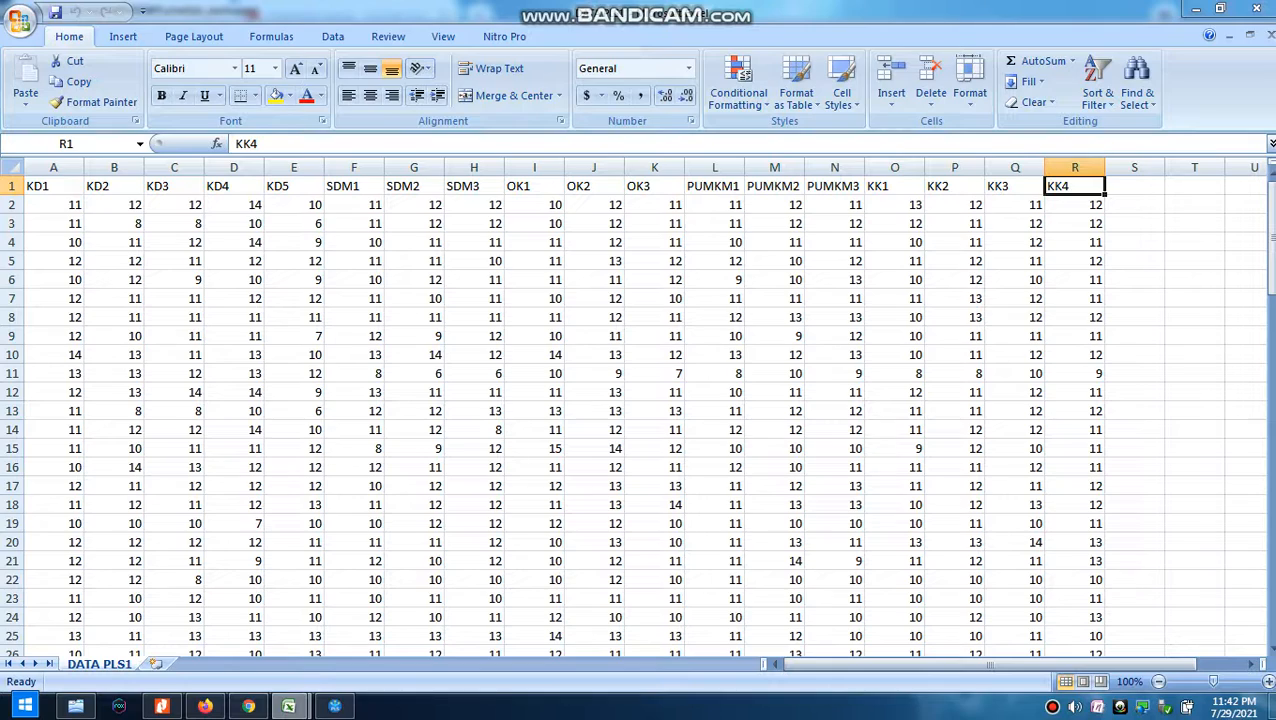
Look over the indicator totals in columns A to R beneath the header row
drag(40, 186, 1088, 617)
click(1080, 598)
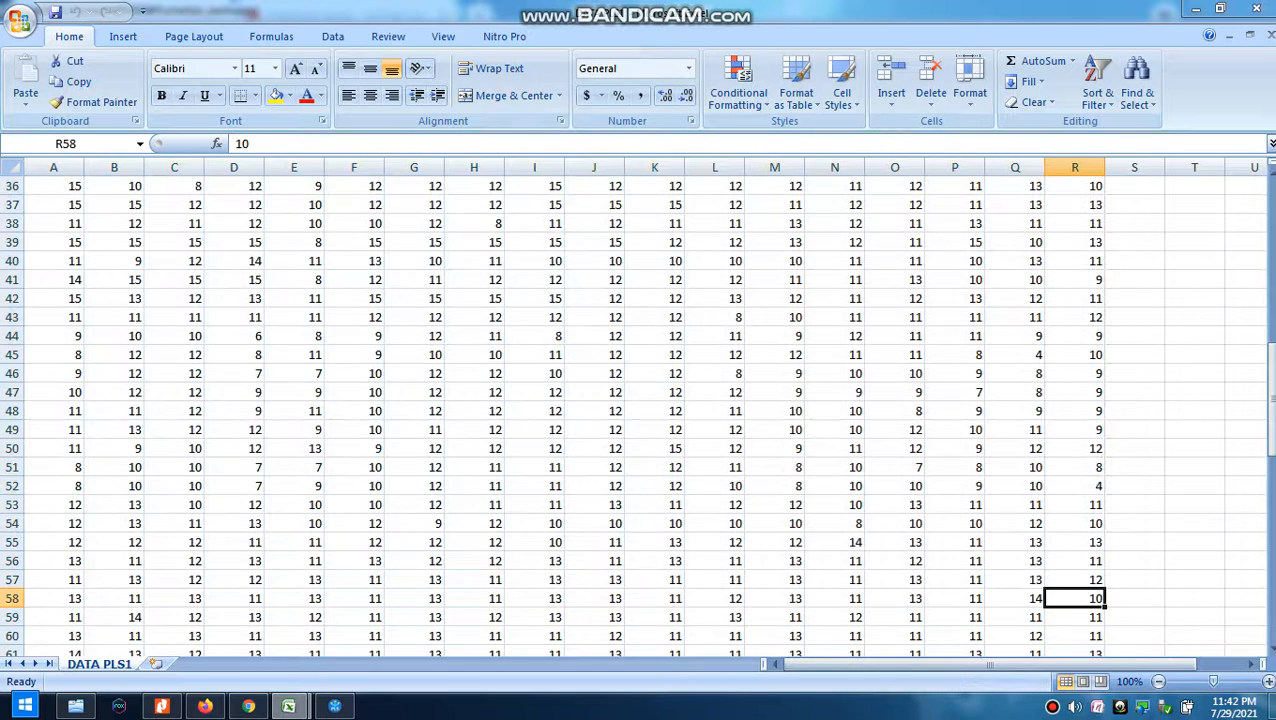
drag(1268, 398, 1268, 236)
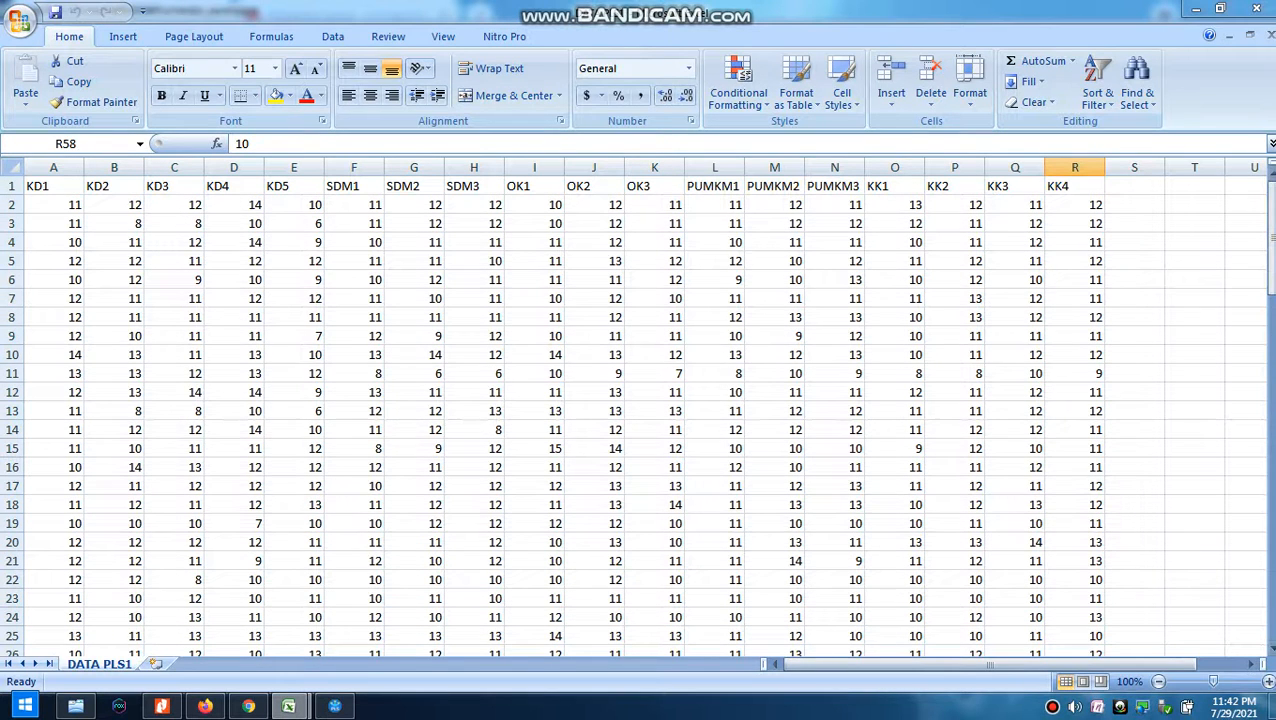
Save the workbook as DATA PLS1 in CSV (Comma delimited) format, replacing the existing file and keeping that format
click(19, 20)
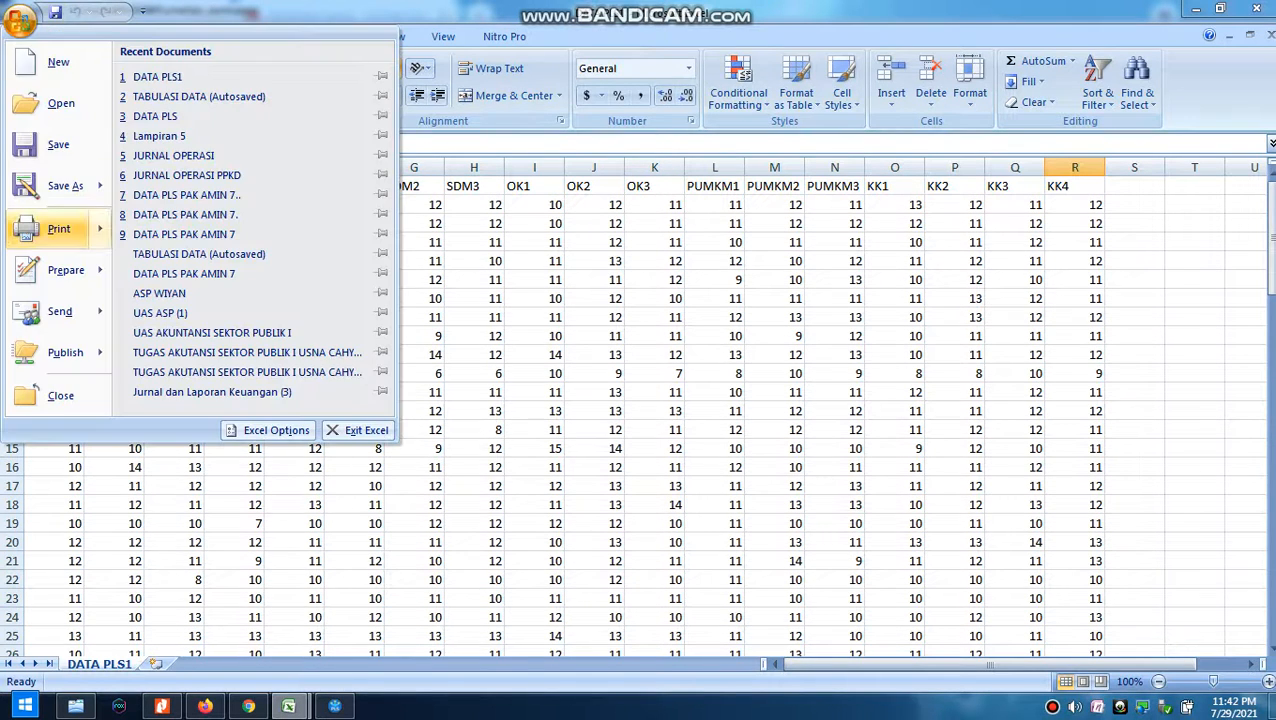
click(65, 186)
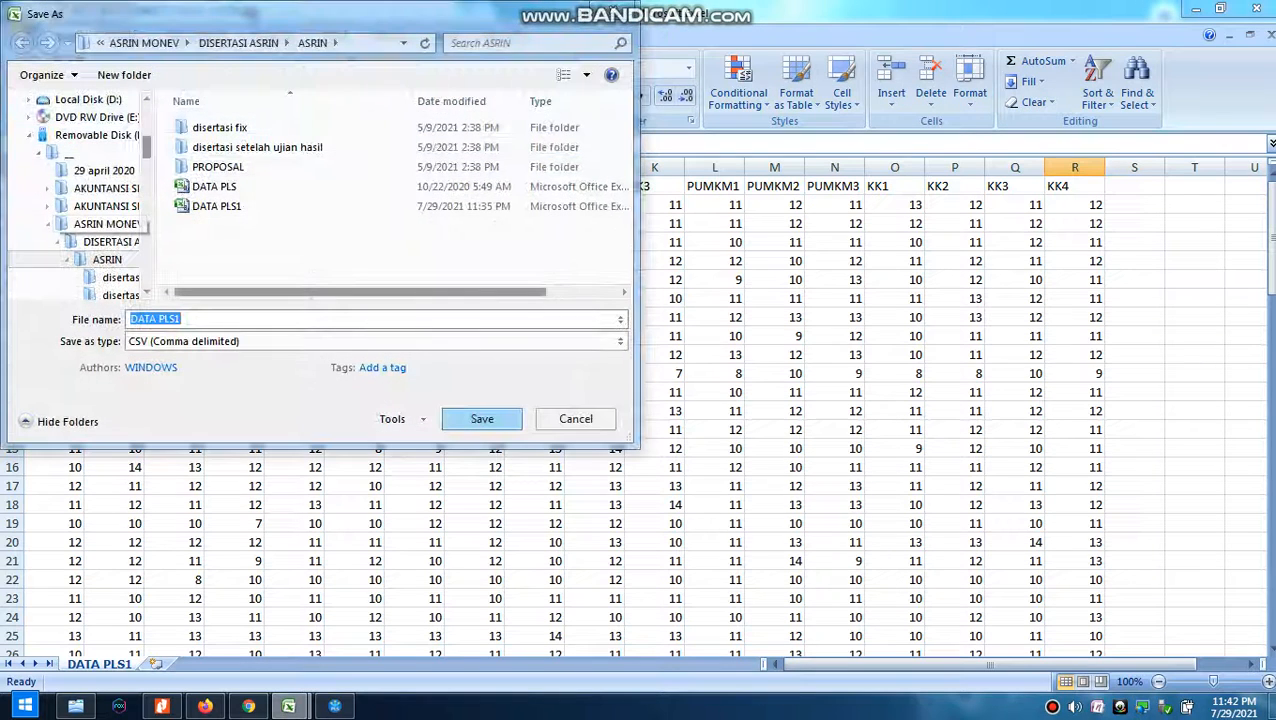
click(440, 341)
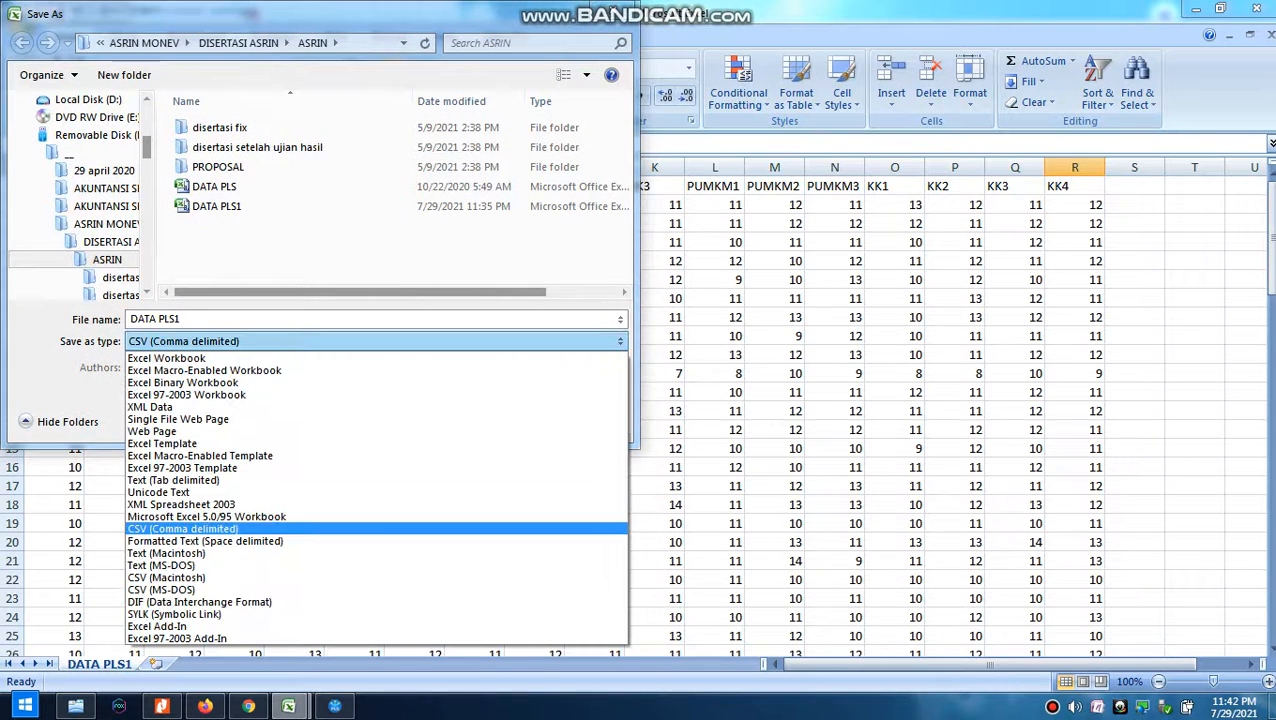
click(240, 529)
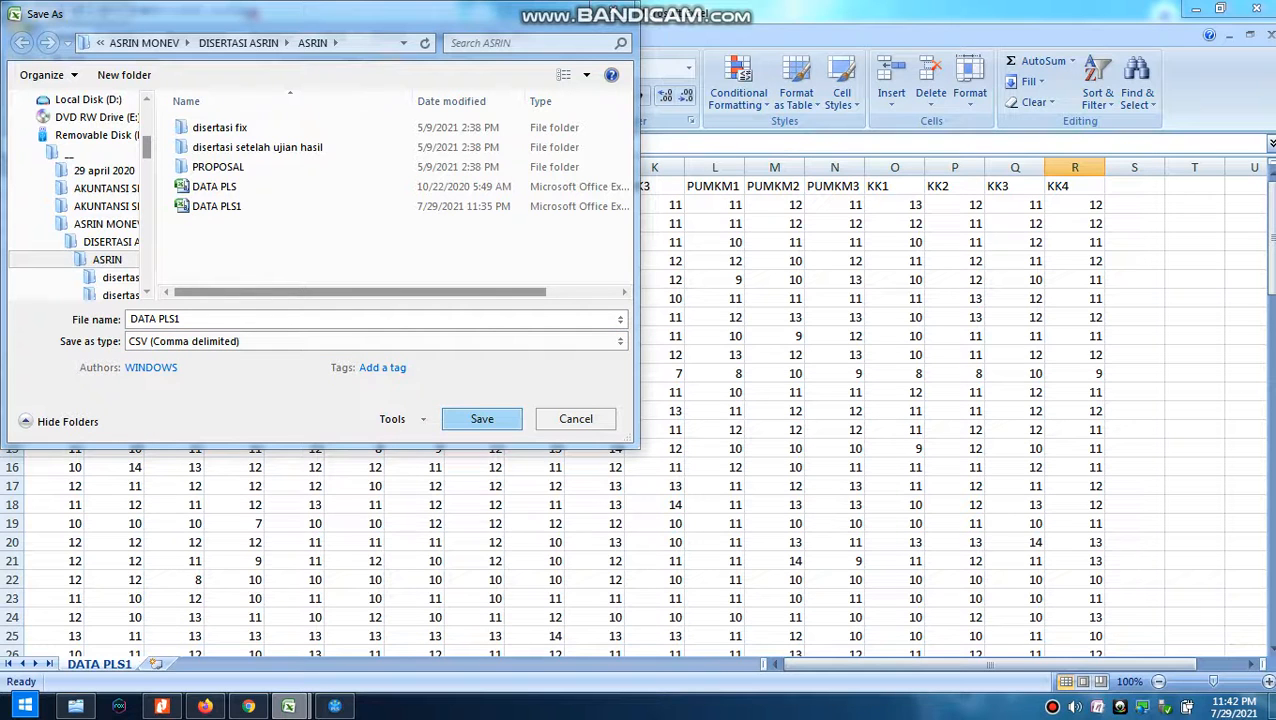
click(482, 418)
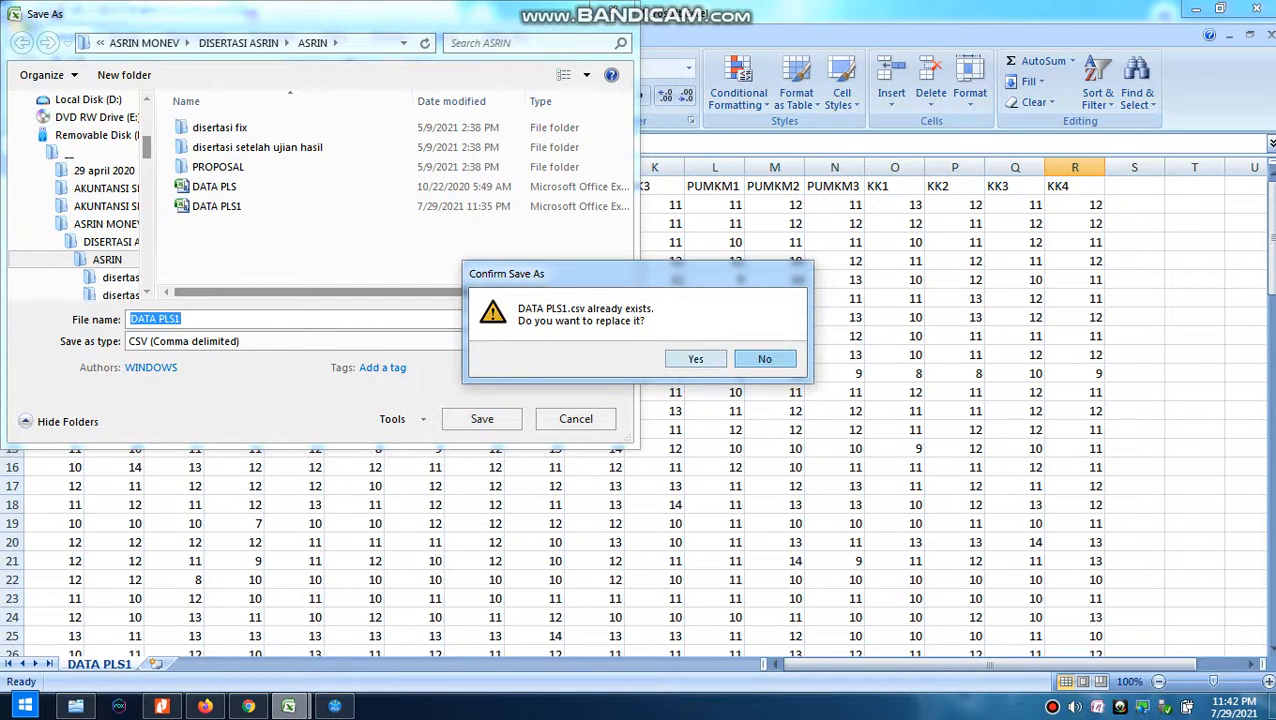
click(695, 358)
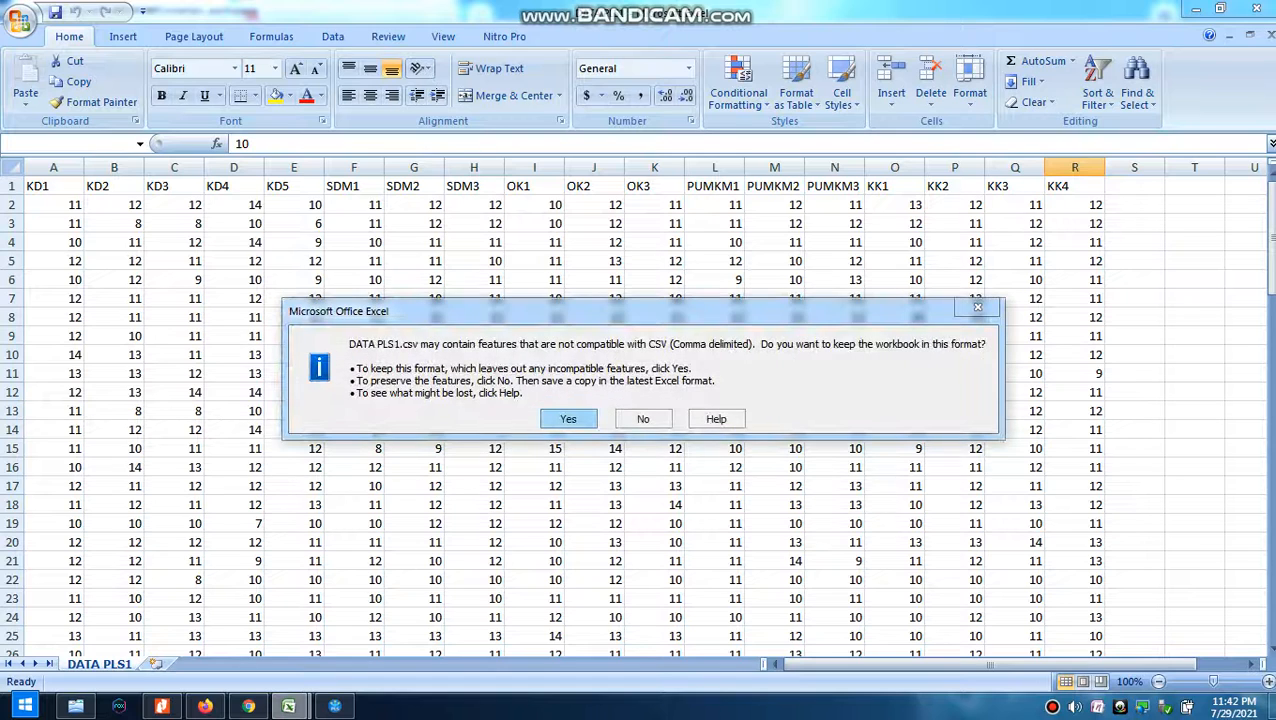
key(Return)
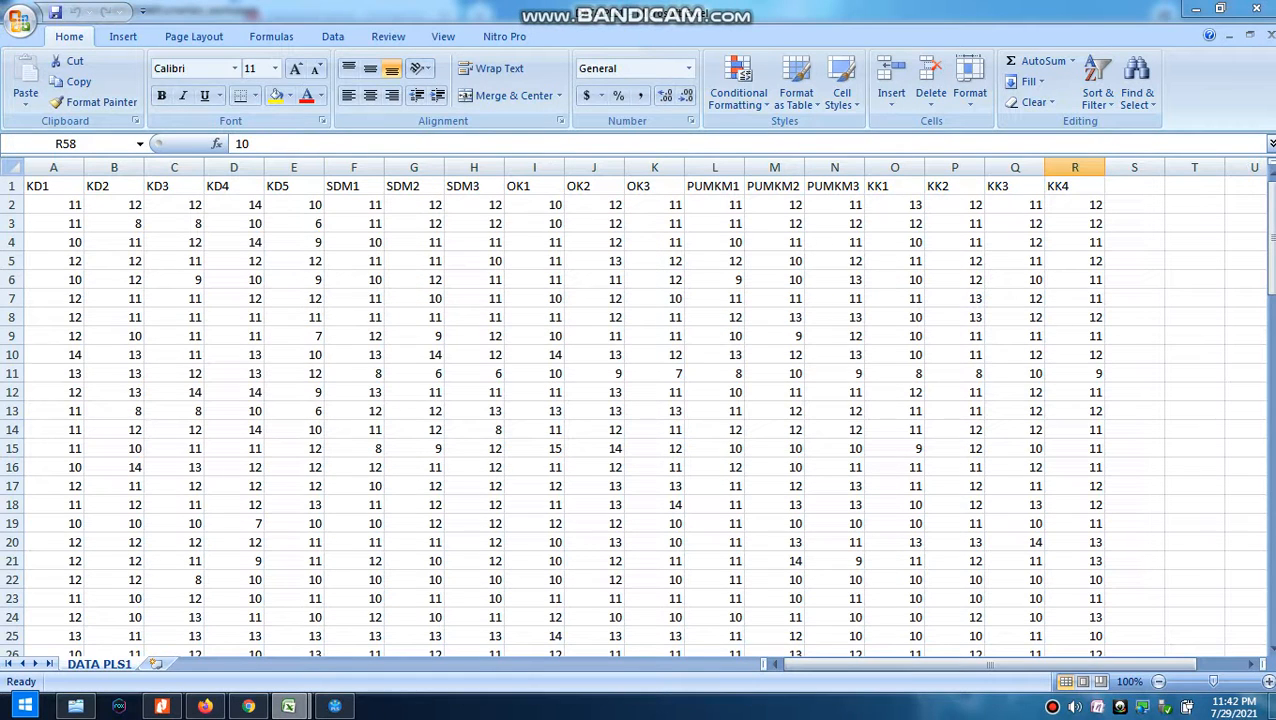
drag(1270, 232, 1270, 280)
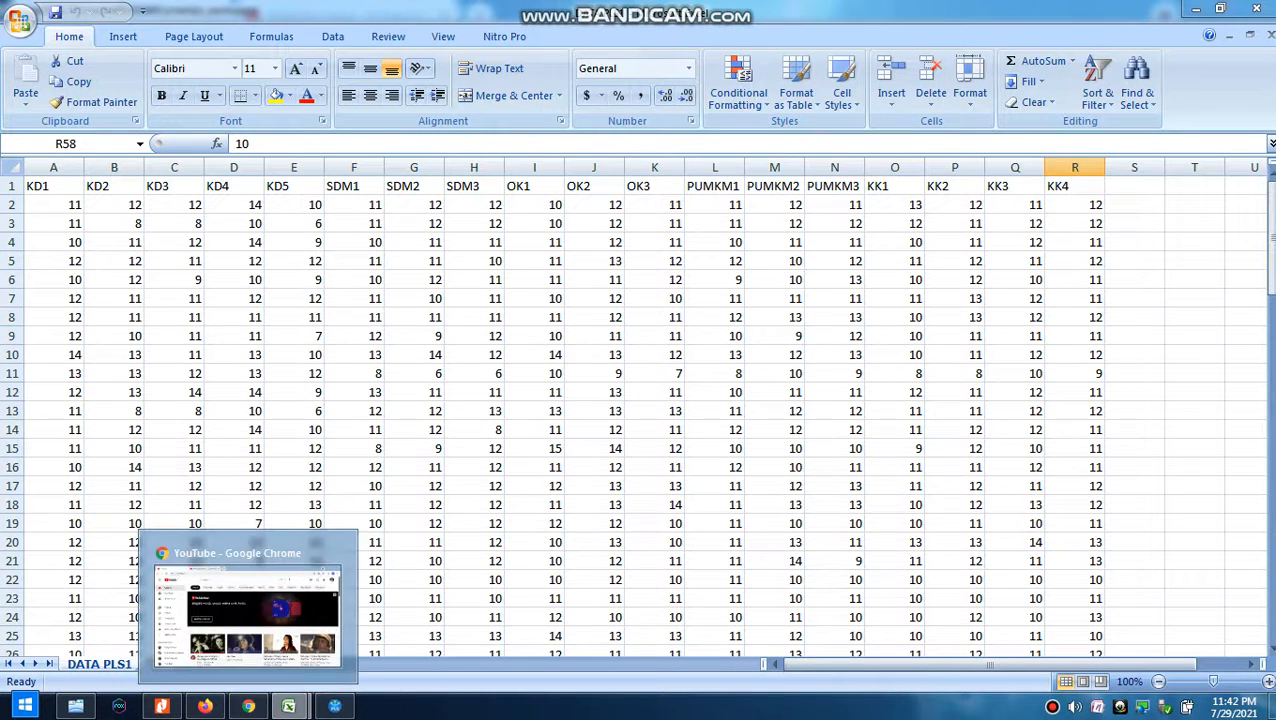
Switch to SmartPLS and create a new project named DATA 2
click(1270, 480)
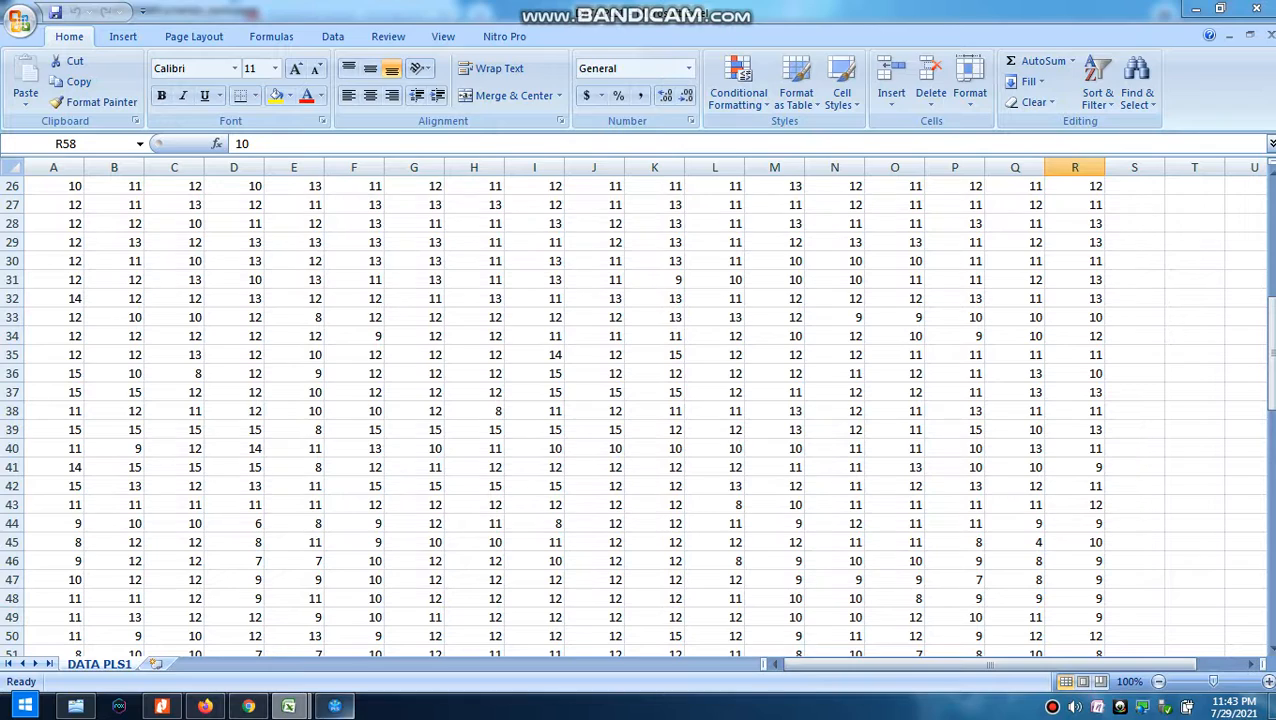
click(335, 706)
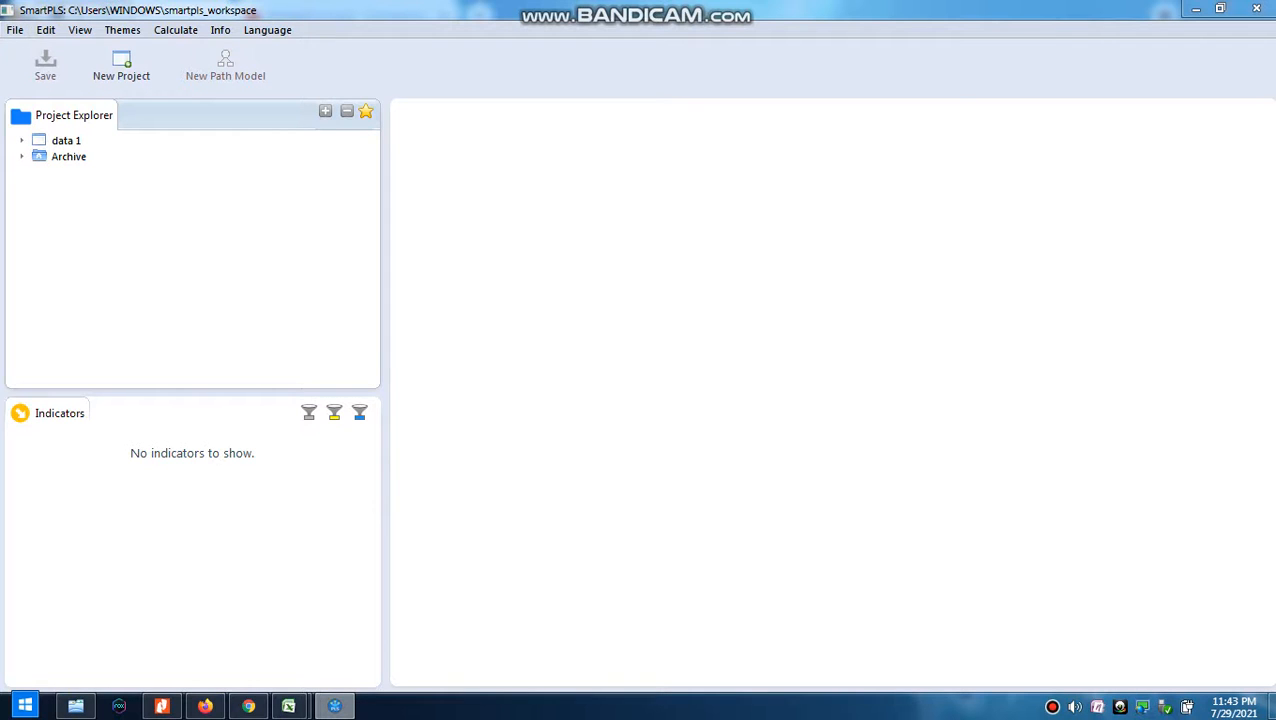
click(15, 30)
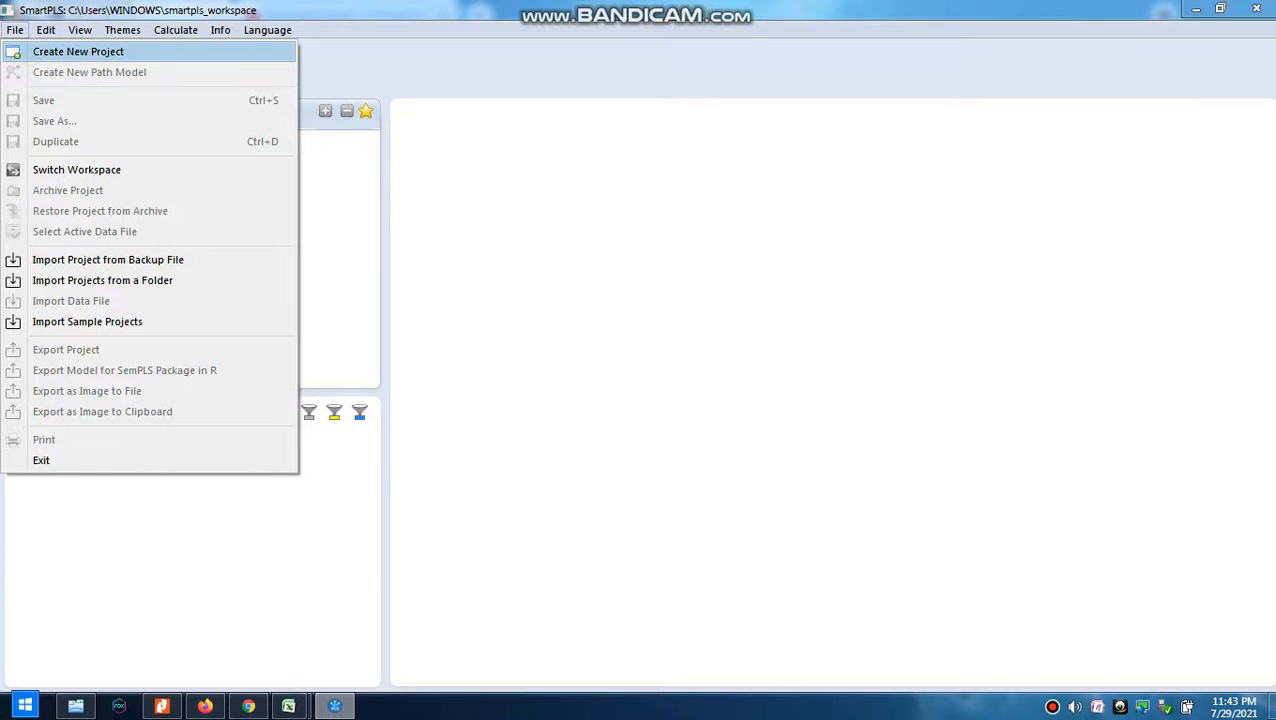
click(78, 52)
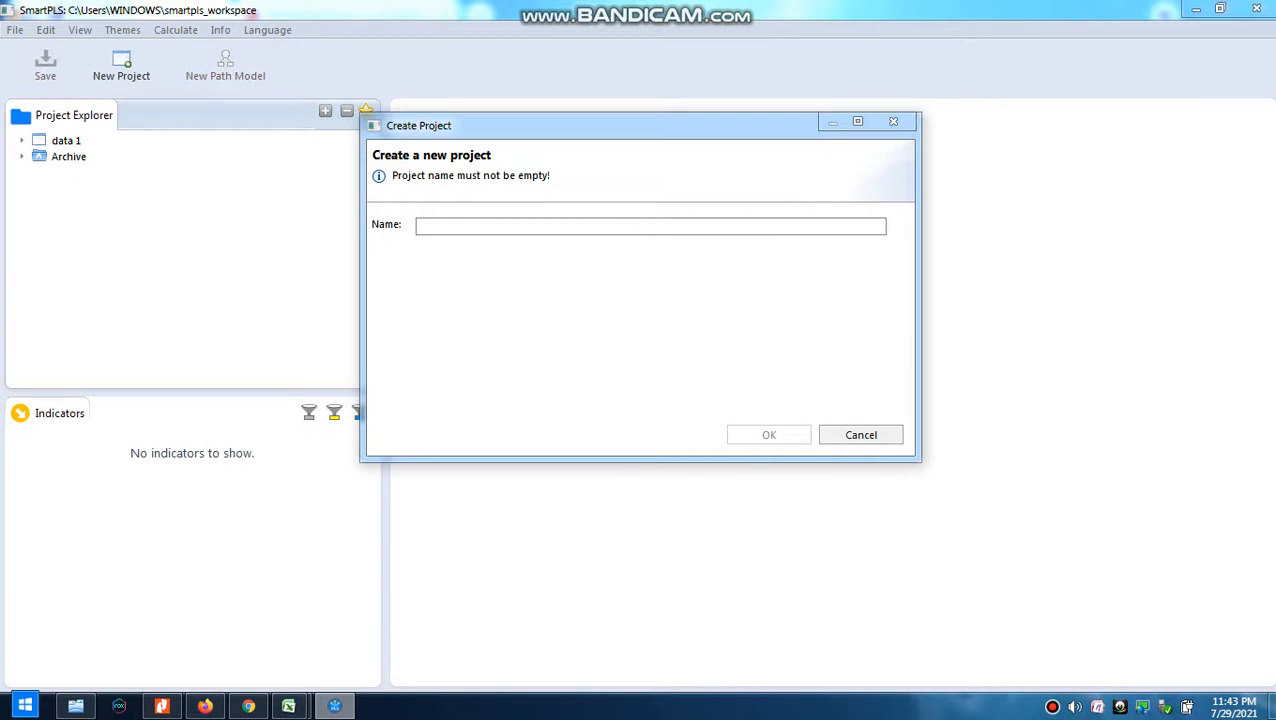
text(DATA)
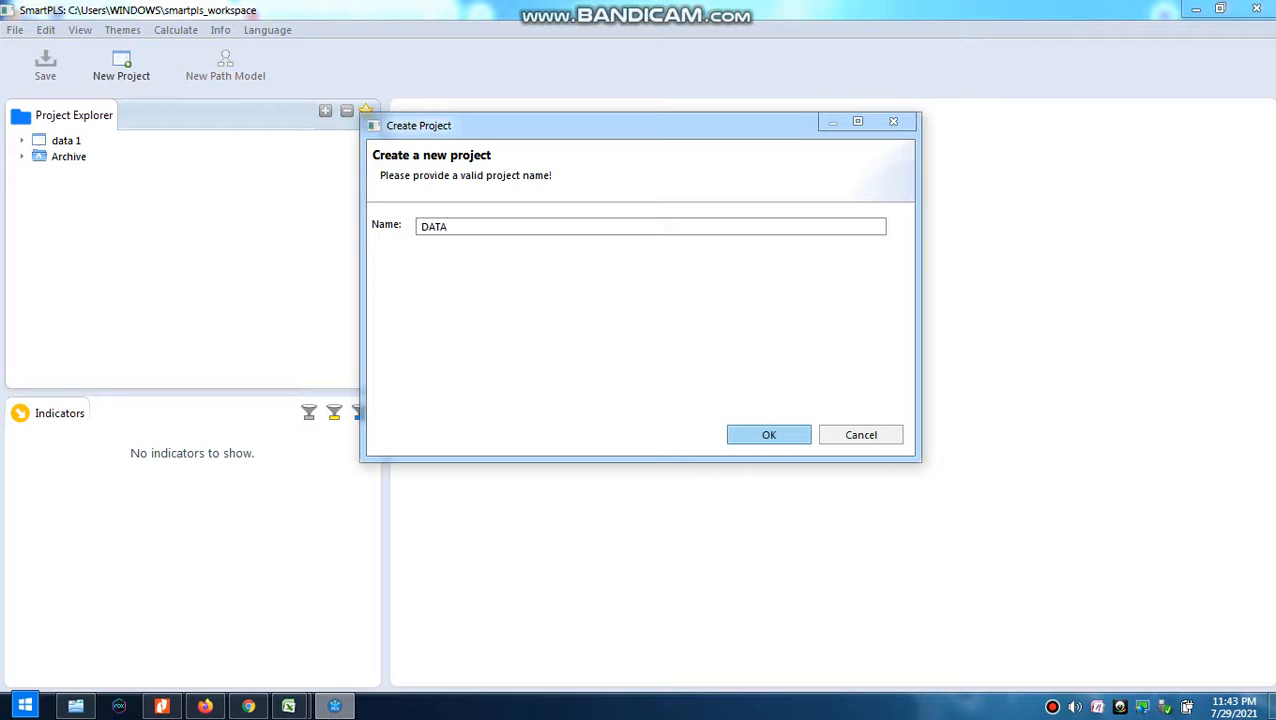
text( 2)
key(Return)
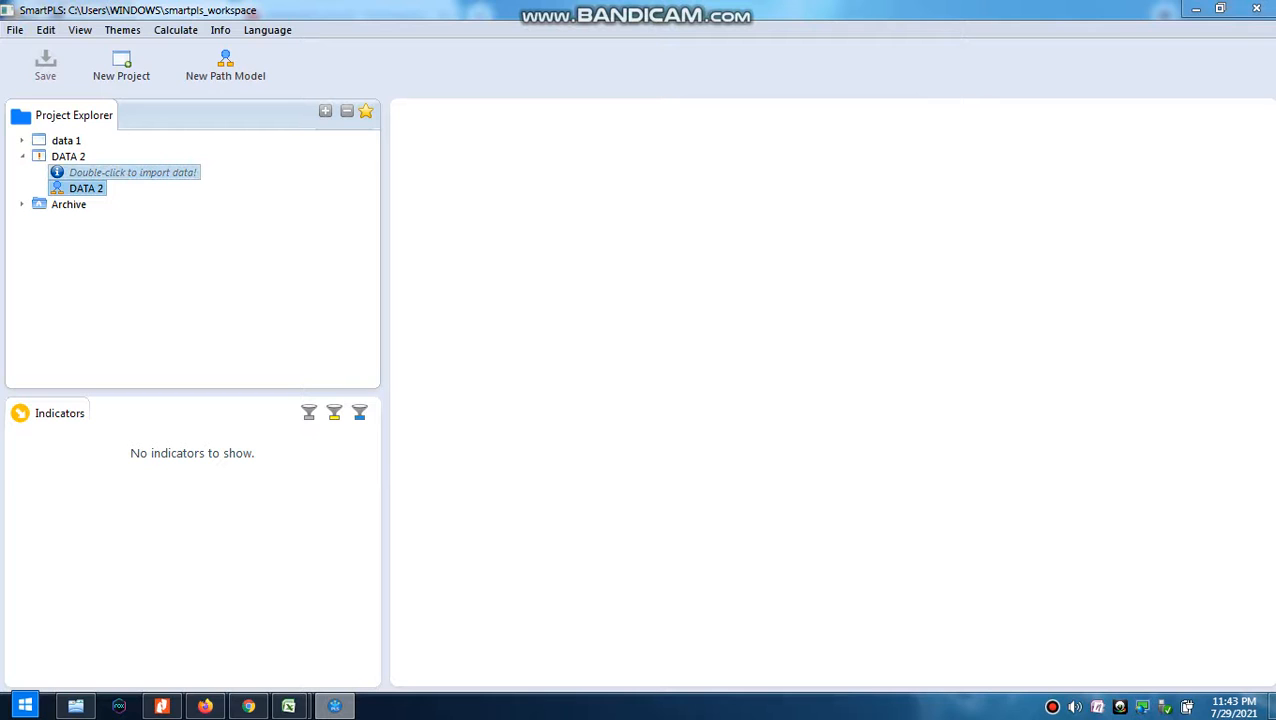
Import the DATA PLS1 CSV file into the DATA 2 project, keeping DATA PLS1 as the data file name
double_click(132, 172)
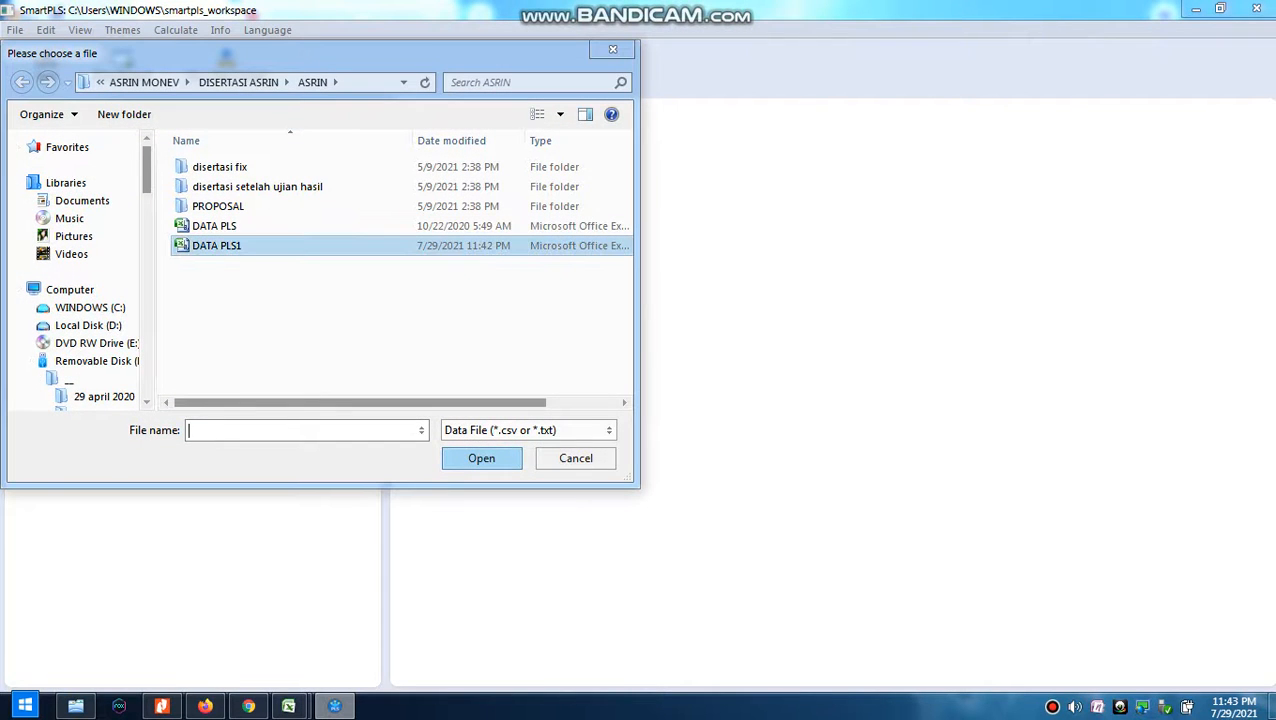
click(216, 245)
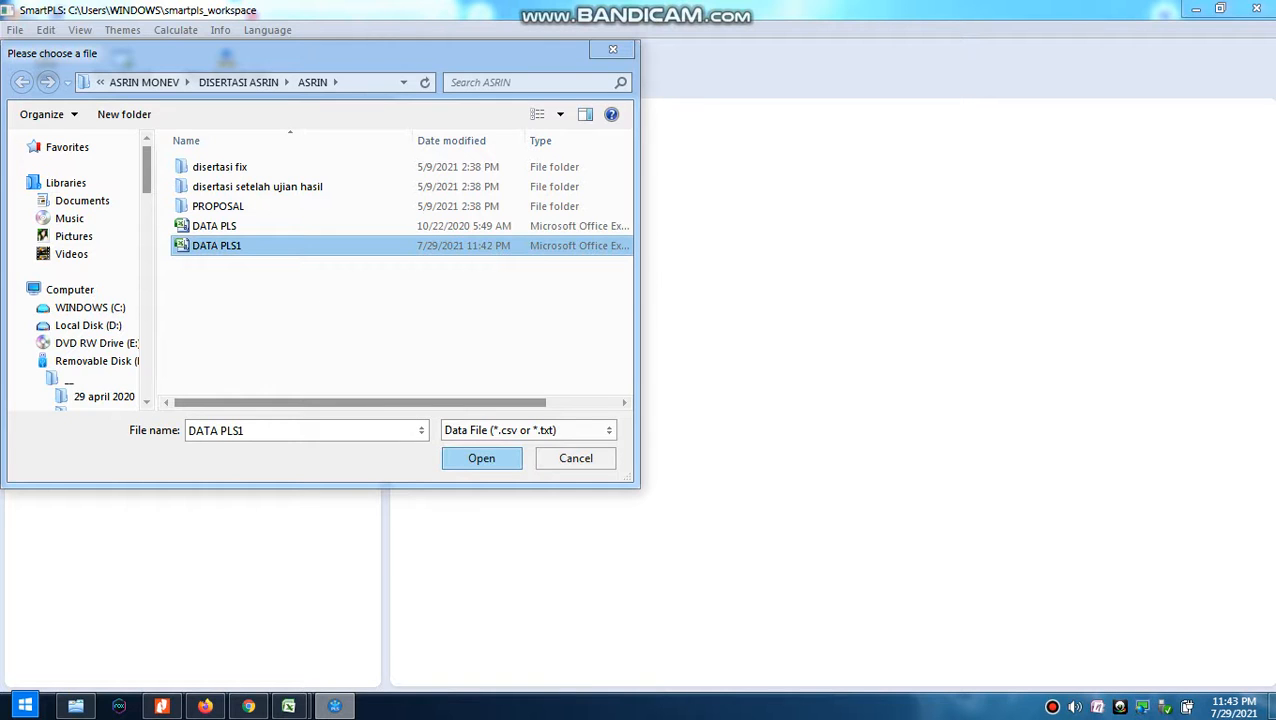
click(481, 458)
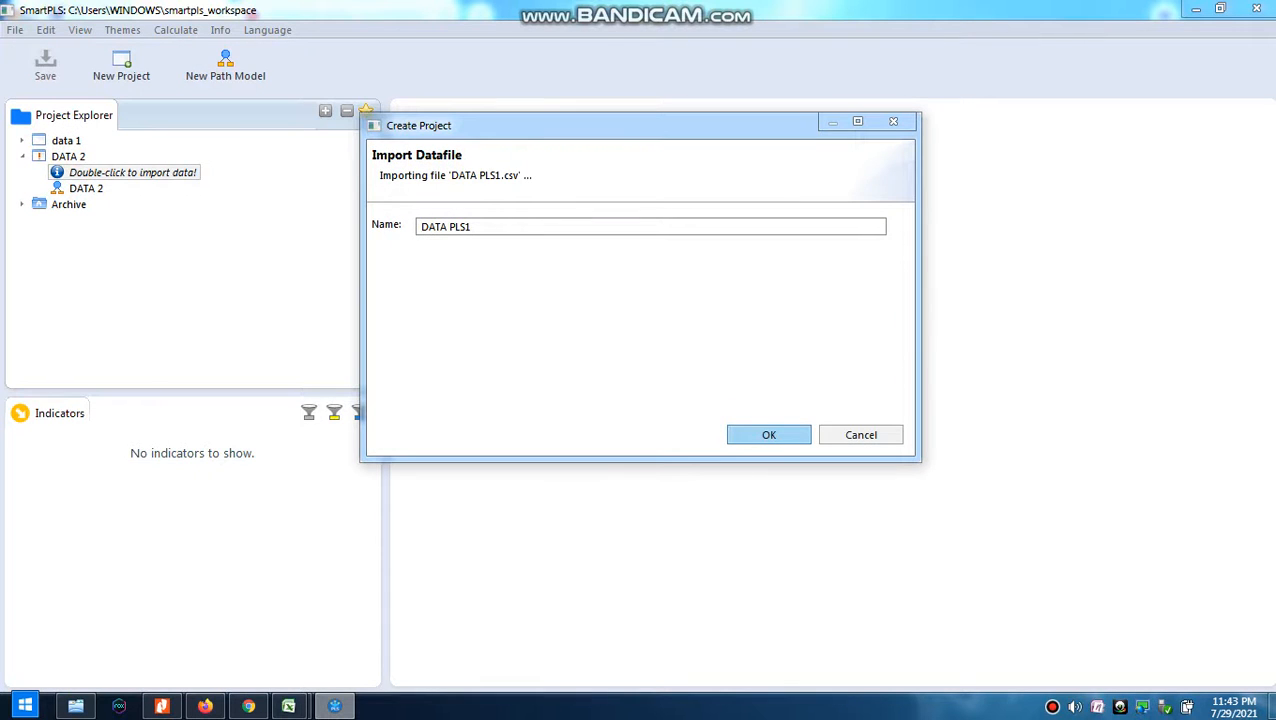
key(Return)
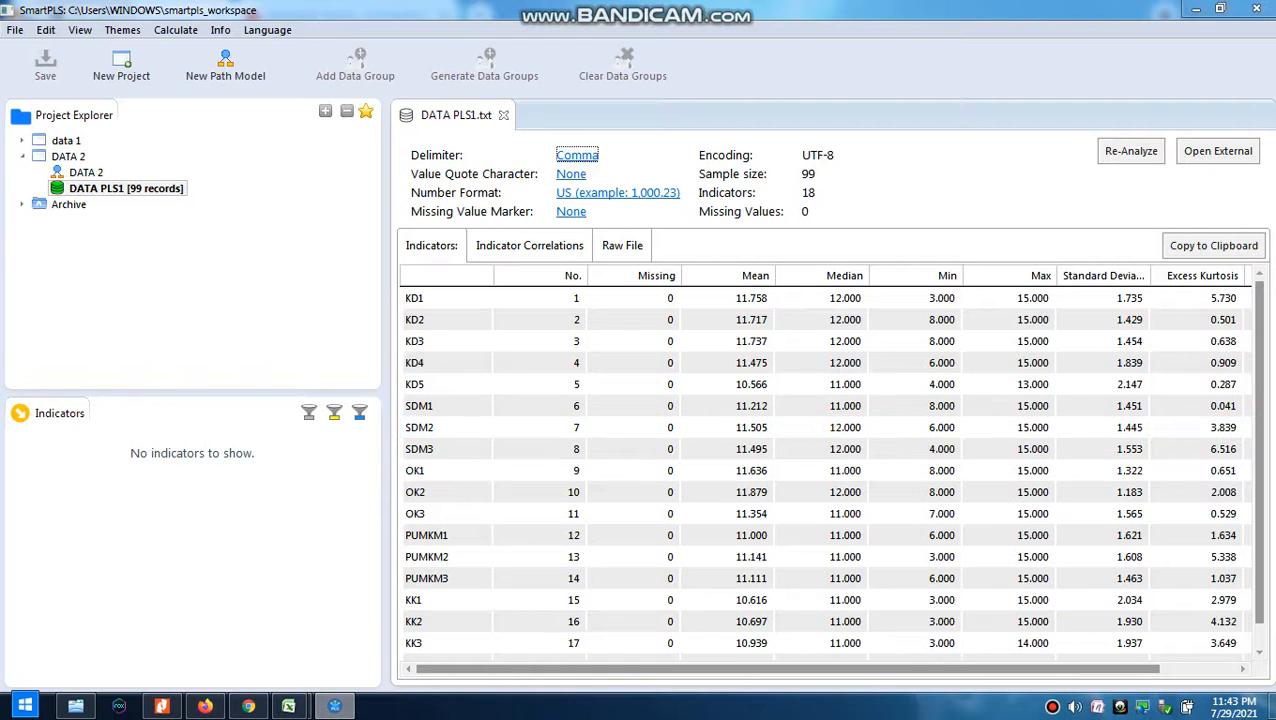
Look over the imported indicators and their descriptive statistics in the DATA PLS1 data file
mouse_move(788, 669)
mouse_down()
mouse_move(866, 669)
mouse_move(788, 669)
mouse_up()
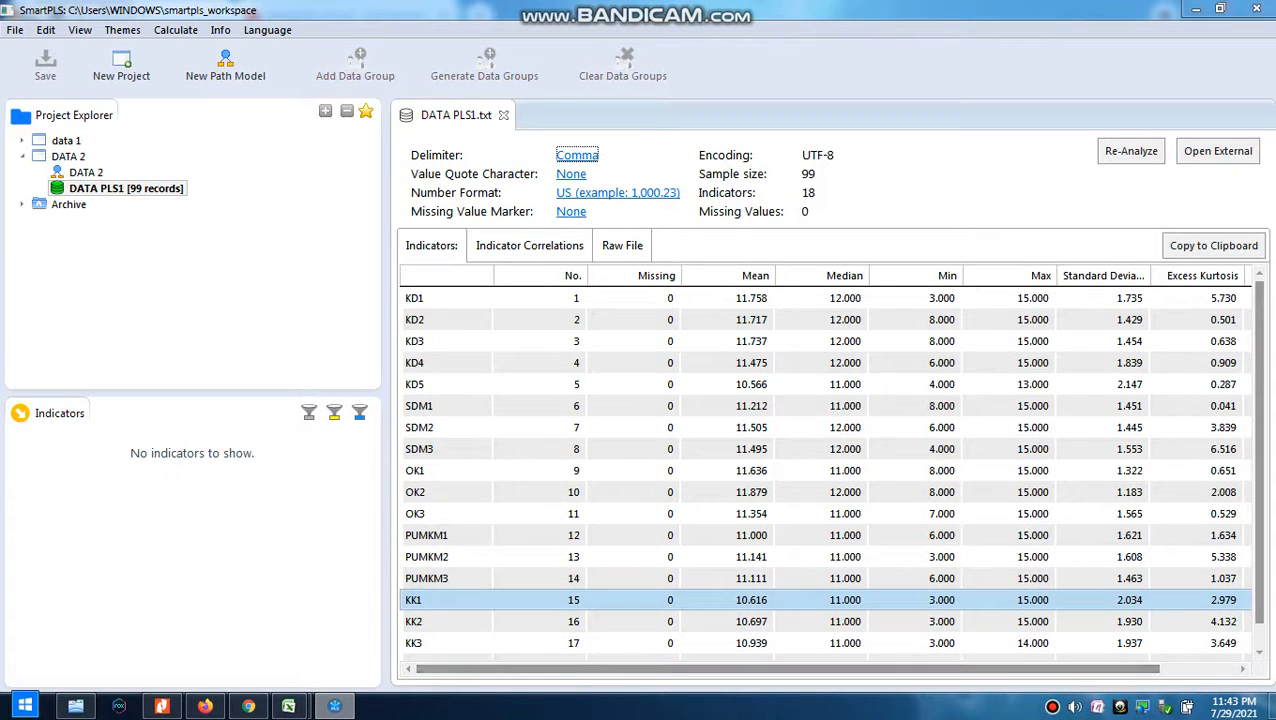
mouse_move(1259, 592)
mouse_down()
mouse_move(1259, 613)
mouse_move(1259, 592)
mouse_up()
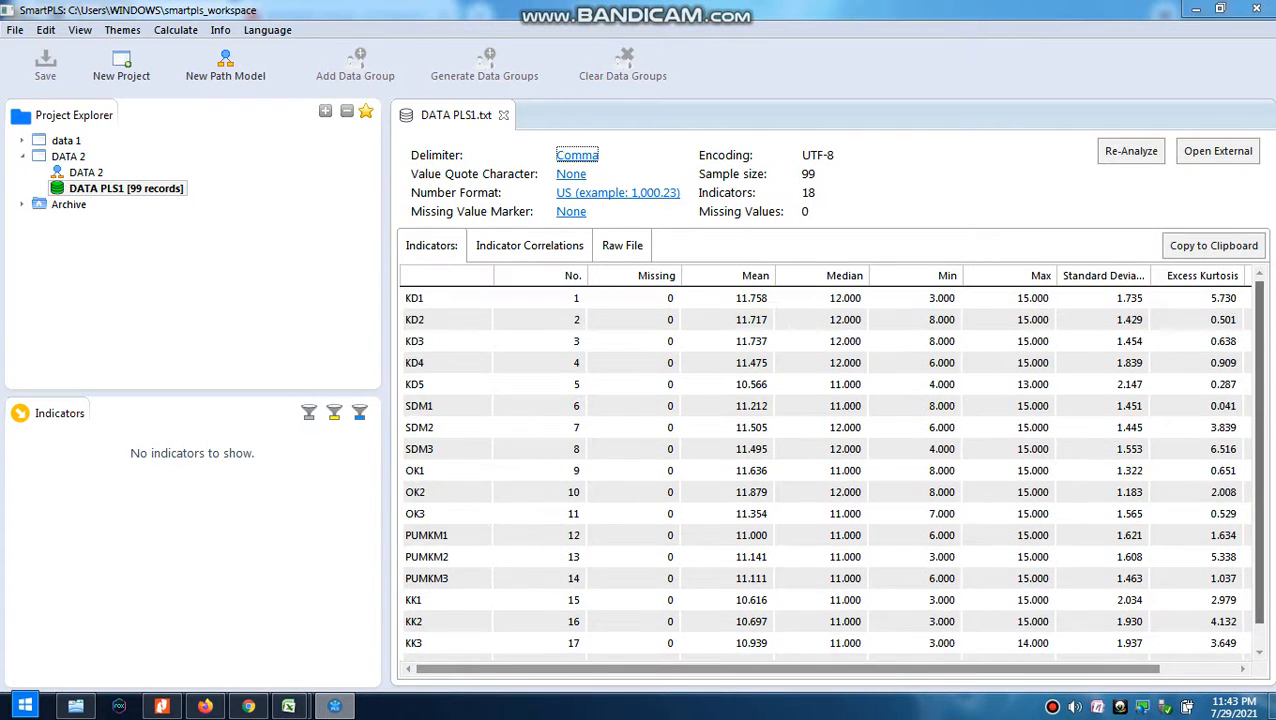
click(432, 298)
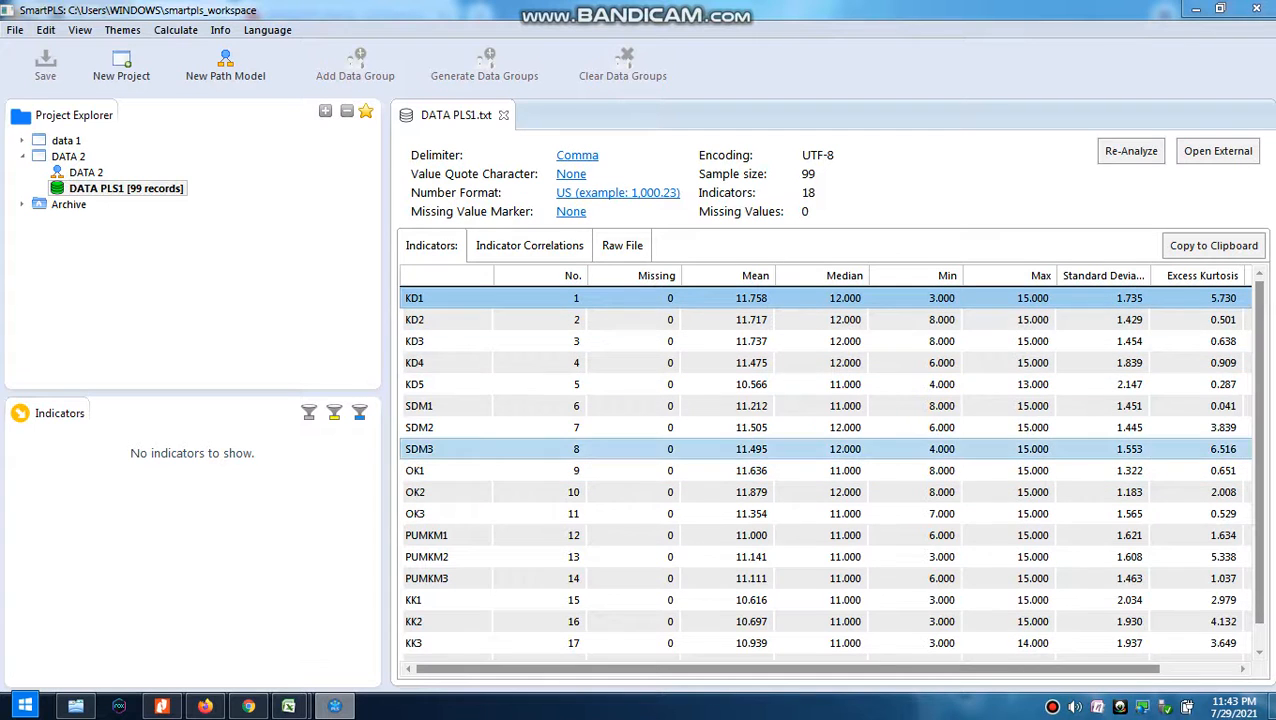
mouse_move(800, 669)
mouse_down()
mouse_move(876, 669)
mouse_move(785, 669)
mouse_up()
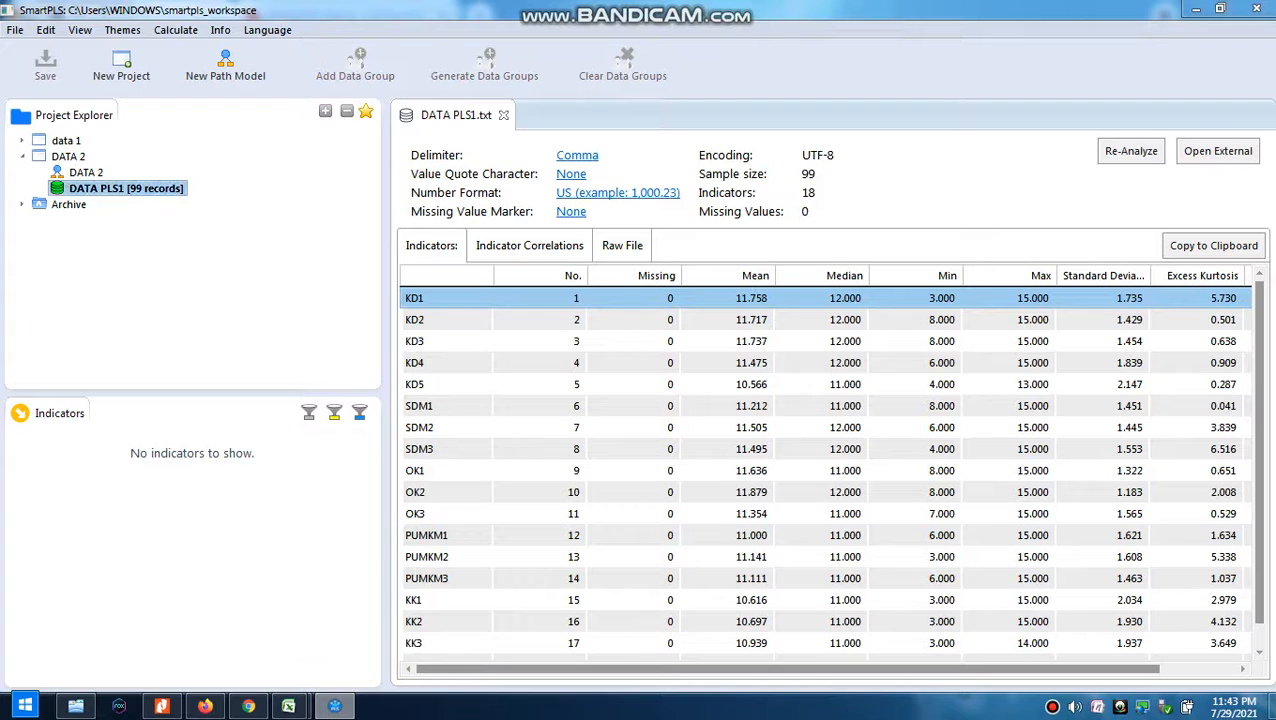
Open the DATA 2 path model and place indicators KD1 to KD5 on the canvas as a new latent variable
double_click(86, 172)
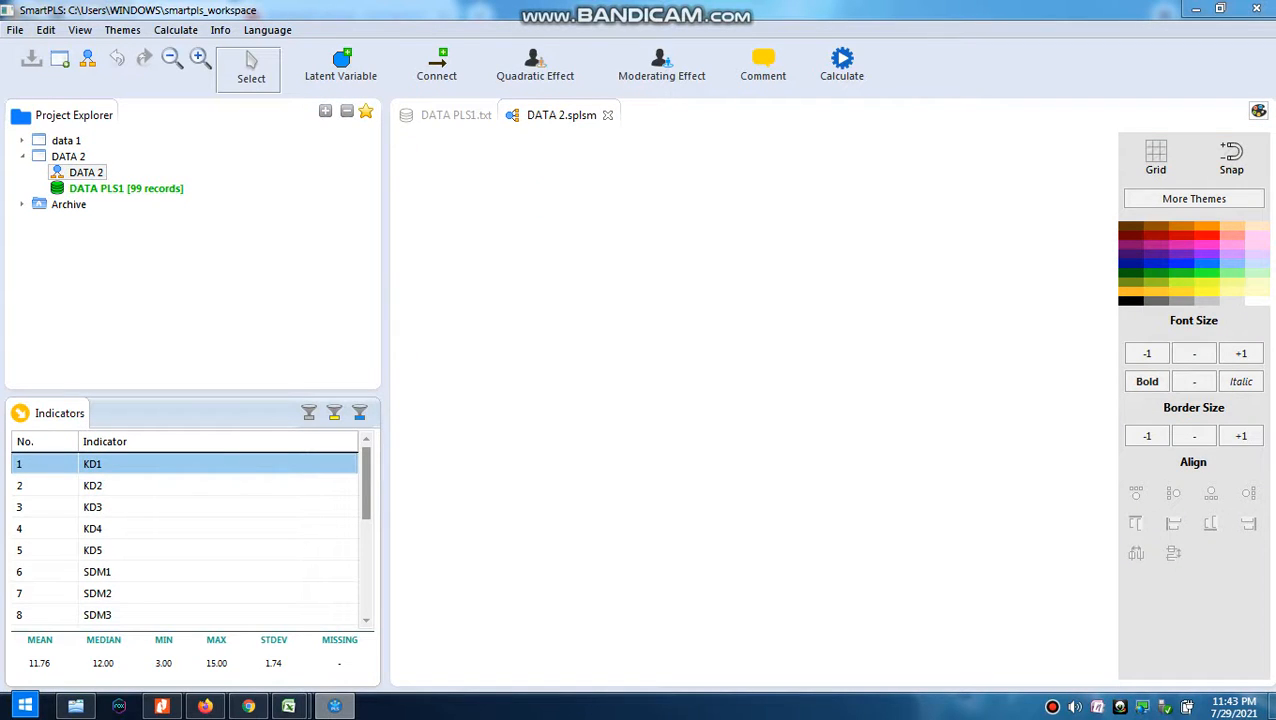
key(shift+Down)
key(shift+Down)
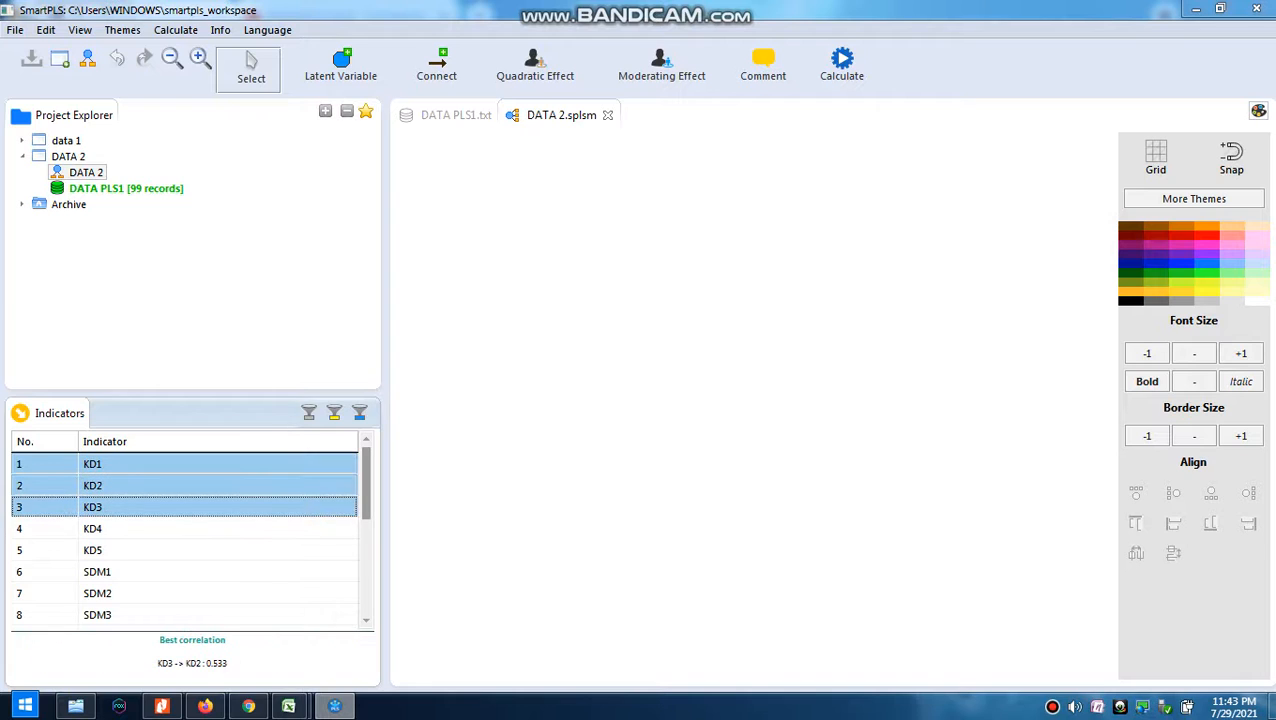
key(shift+Down)
key(shift+Down)
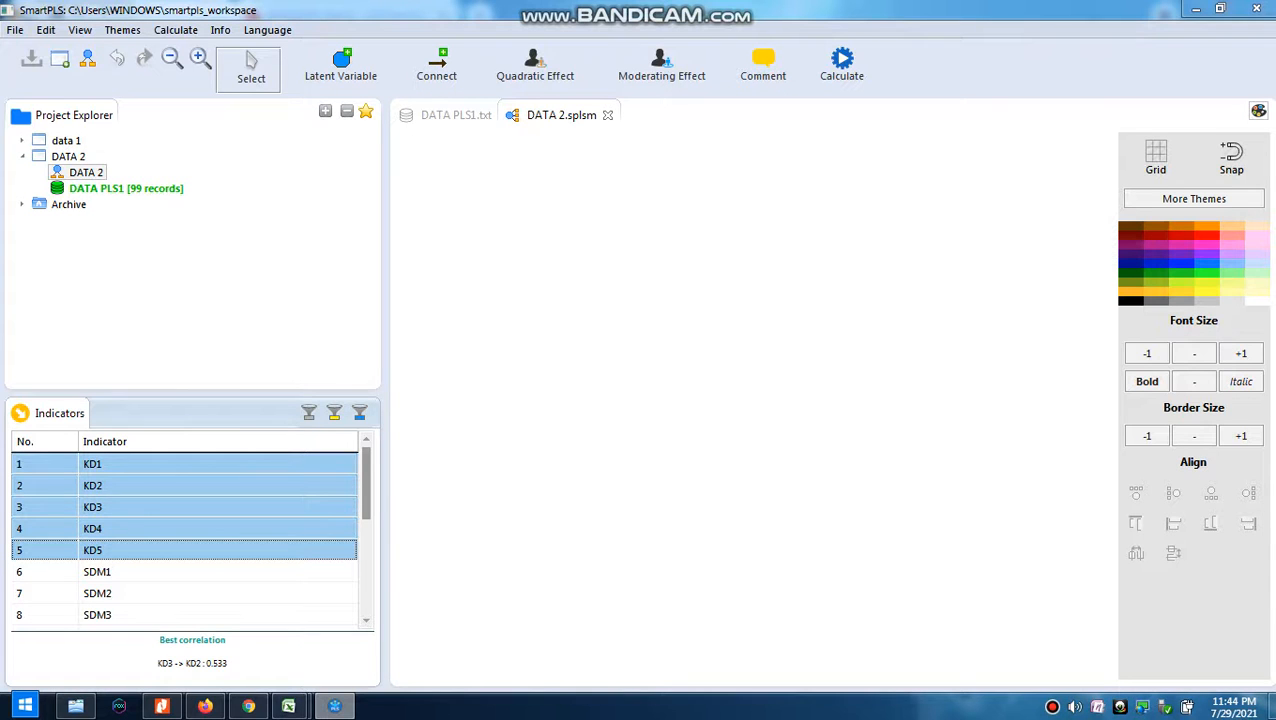
drag(92, 507, 499, 233)
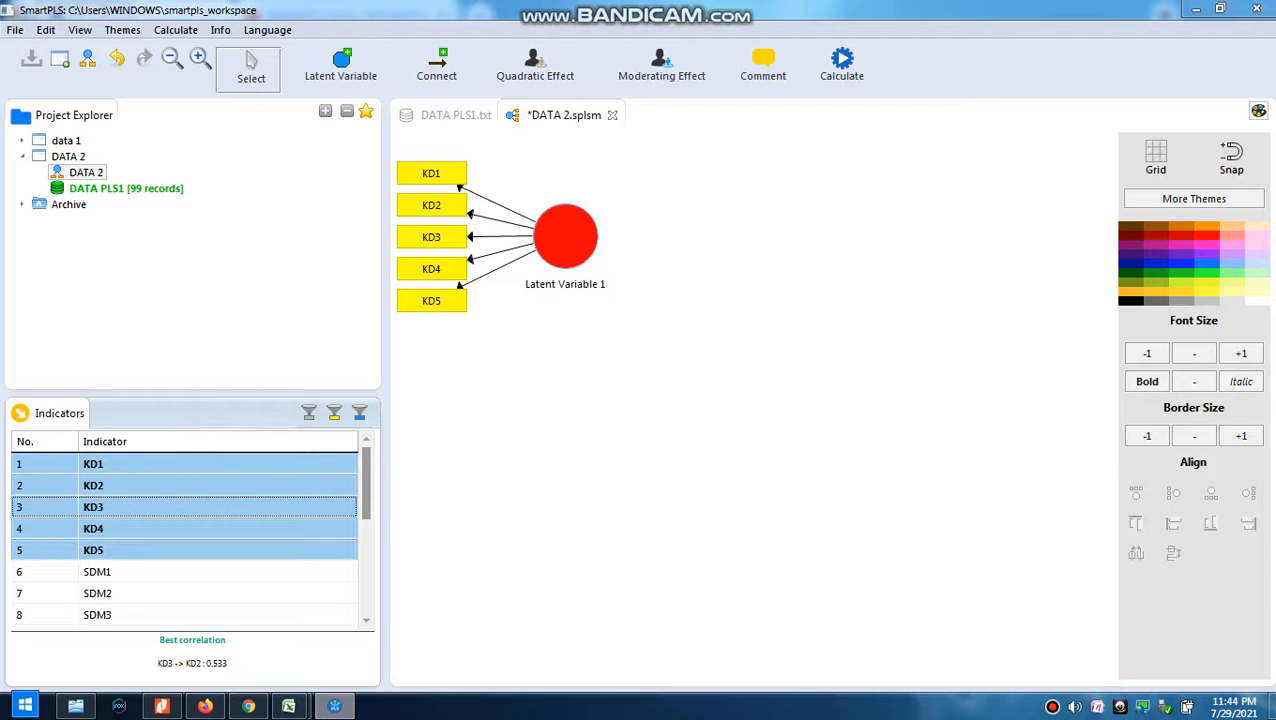
Add a latent variable with indicators SDM1, SDM2 and SDM3 below the KD construct
click(98, 572)
ctrl+click(98, 594)
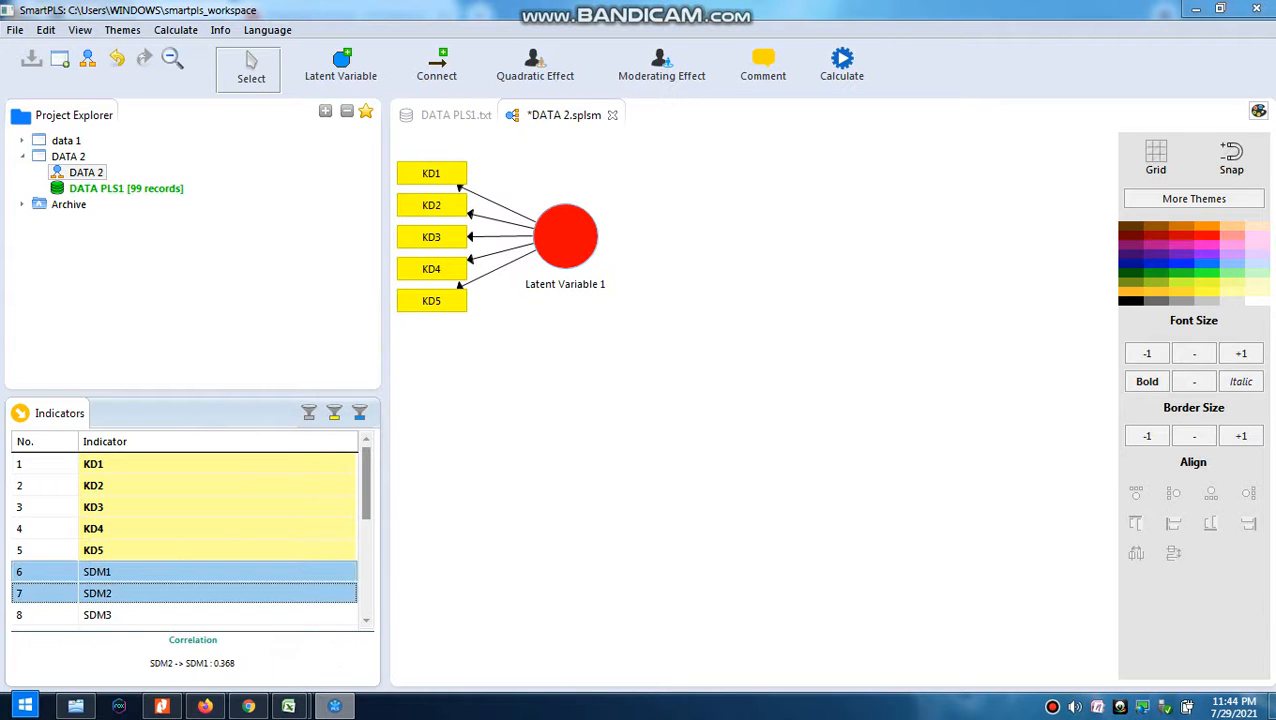
ctrl+click(98, 615)
drag(98, 615, 568, 390)
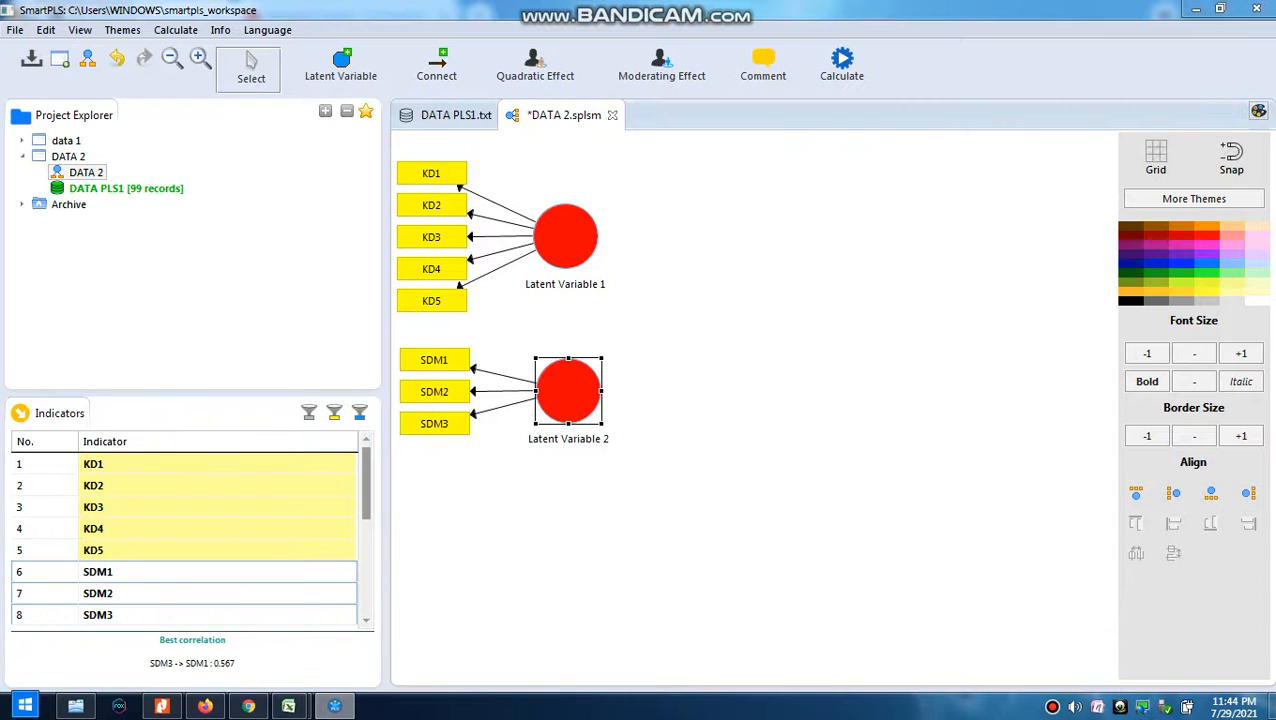
Add a latent variable with indicators OK1, OK2 and OK3 below the SDM construct
click(366, 620)
click(366, 620)
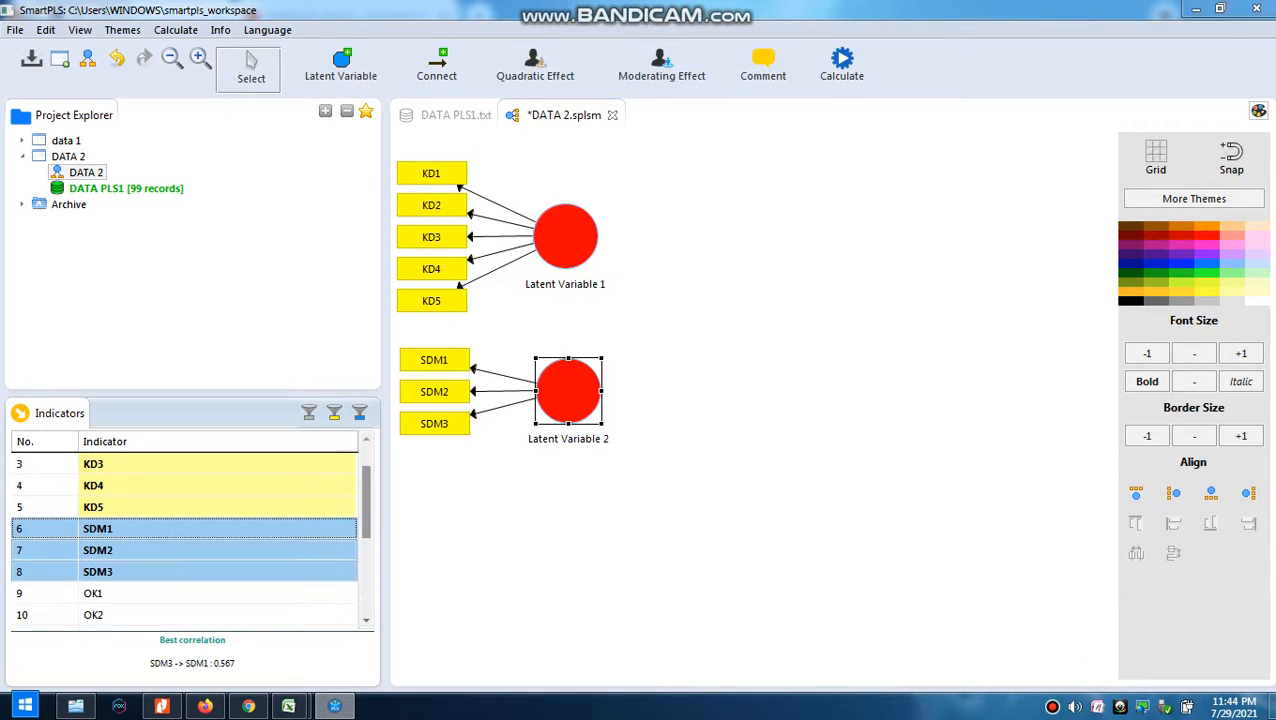
click(366, 620)
click(366, 620)
click(366, 620)
click(366, 620)
click(93, 507)
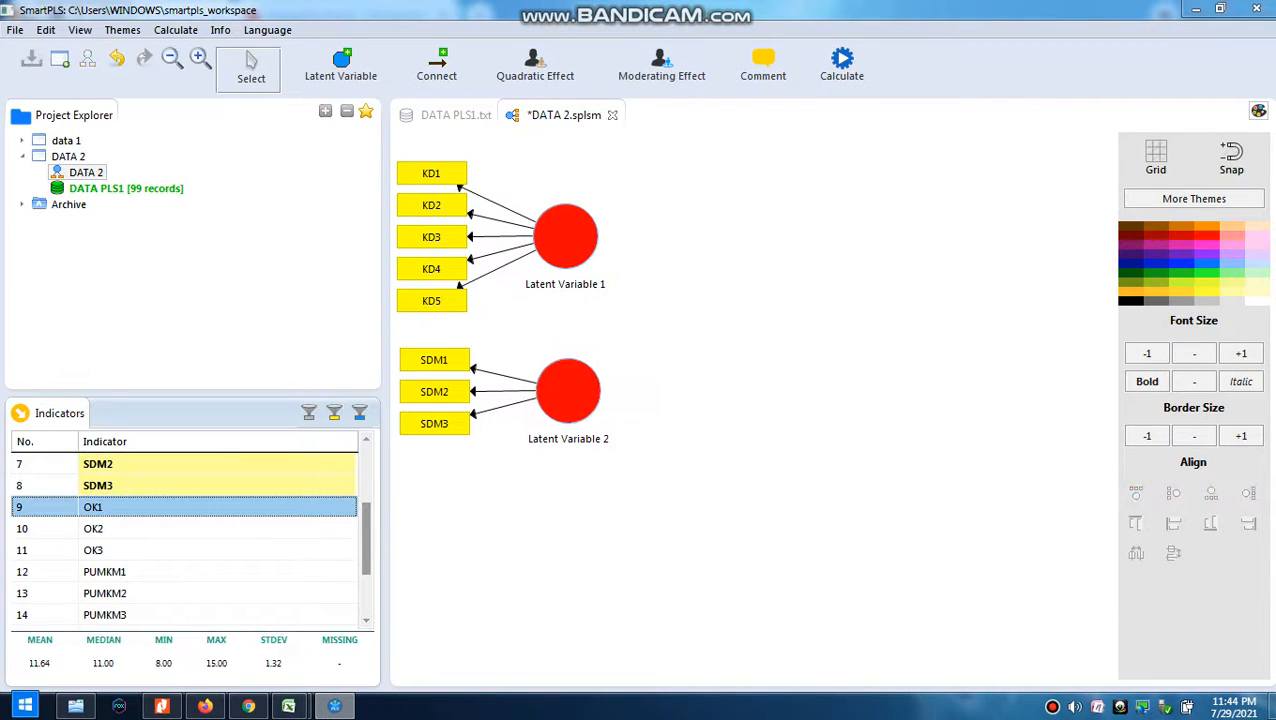
key(shift+Down)
key(shift+Down)
drag(93, 507, 571, 522)
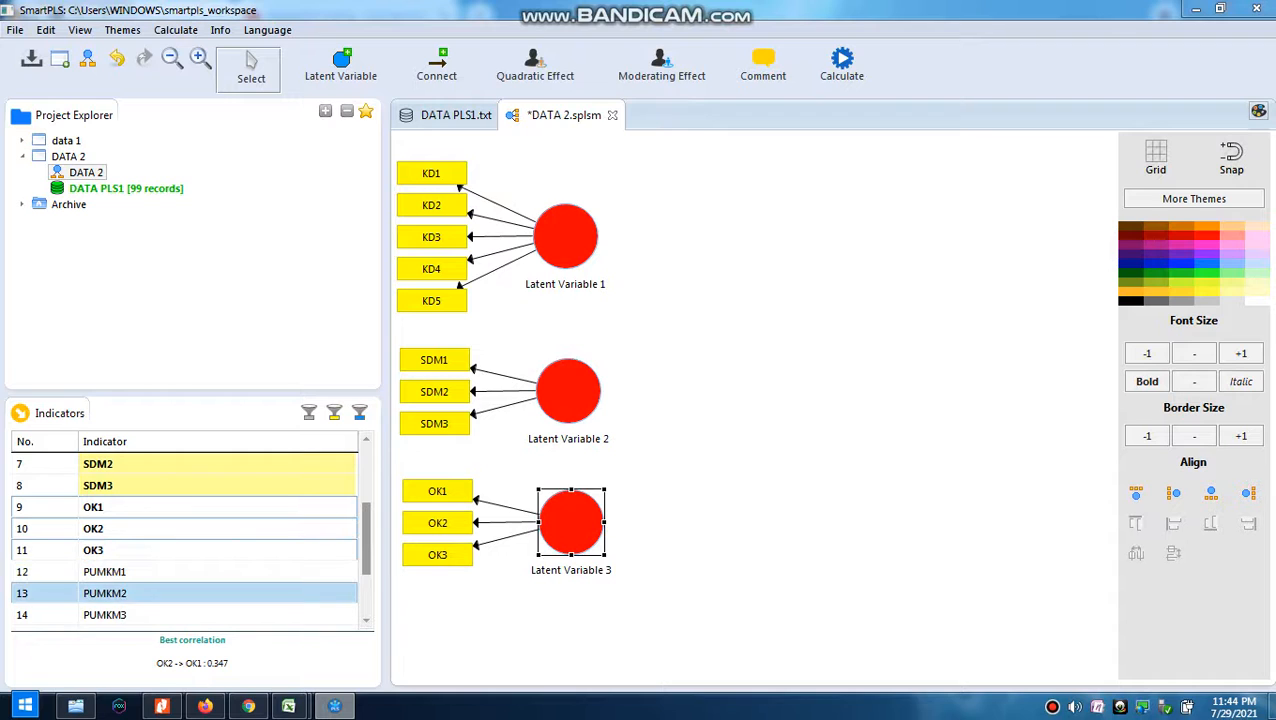
Add a latent variable with PUMKM1 to PUMKM3 to the right of the KD and SDM constructs, aligning its indicators on its right side
click(105, 572)
key(shift+Down)
key(shift+Down)
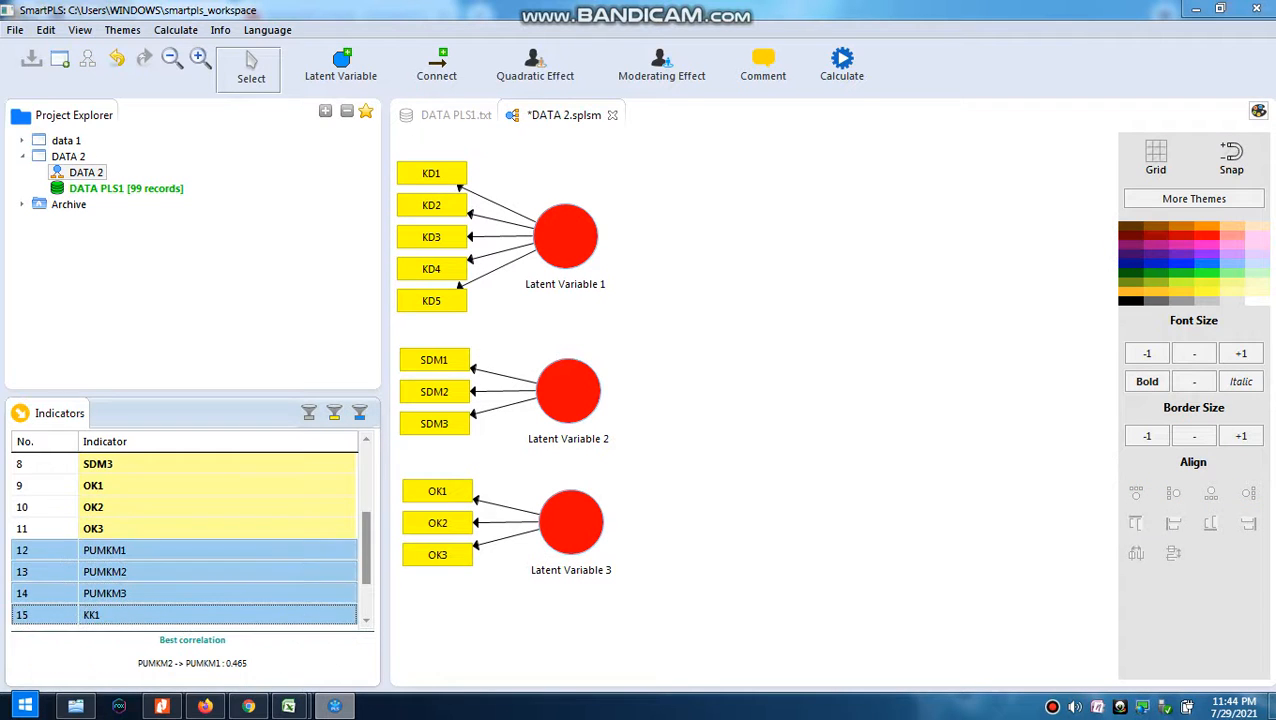
drag(105, 571, 745, 304)
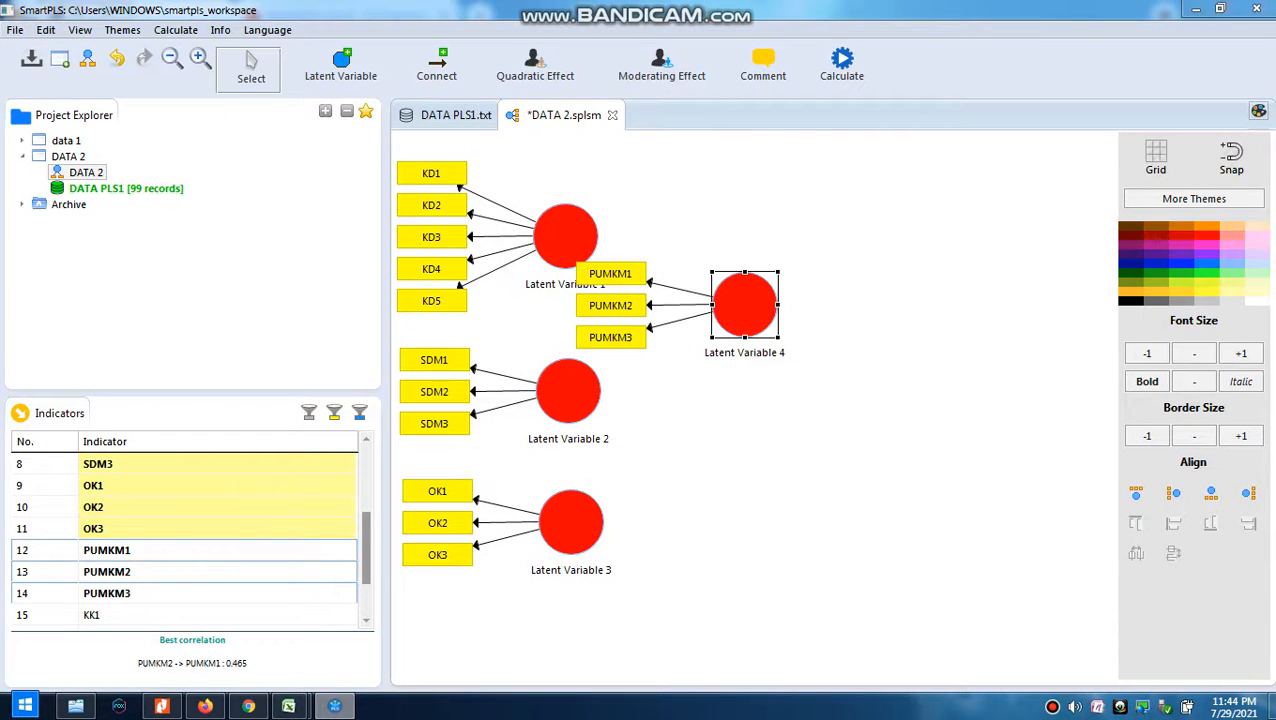
click(1248, 493)
drag(744, 306, 722, 307)
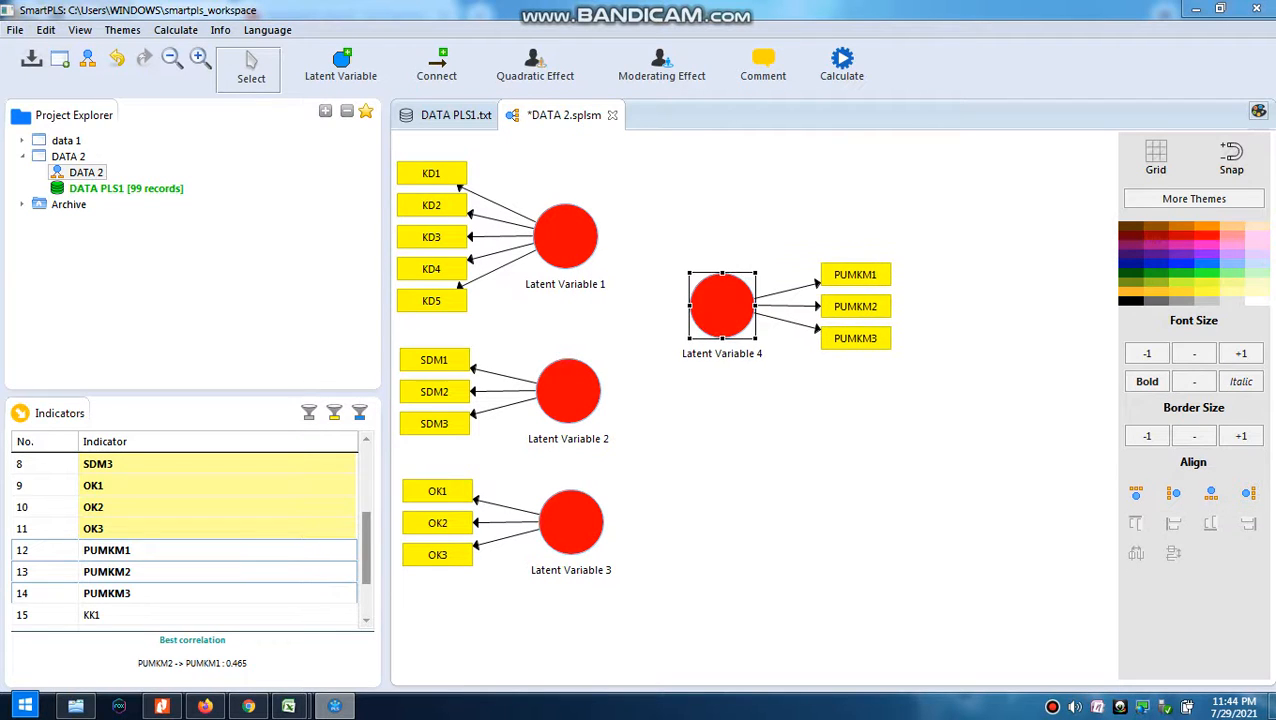
Add a latent variable with KK1 to KK4 below the PUMKM construct and align its indicators on its right side
click(120, 615)
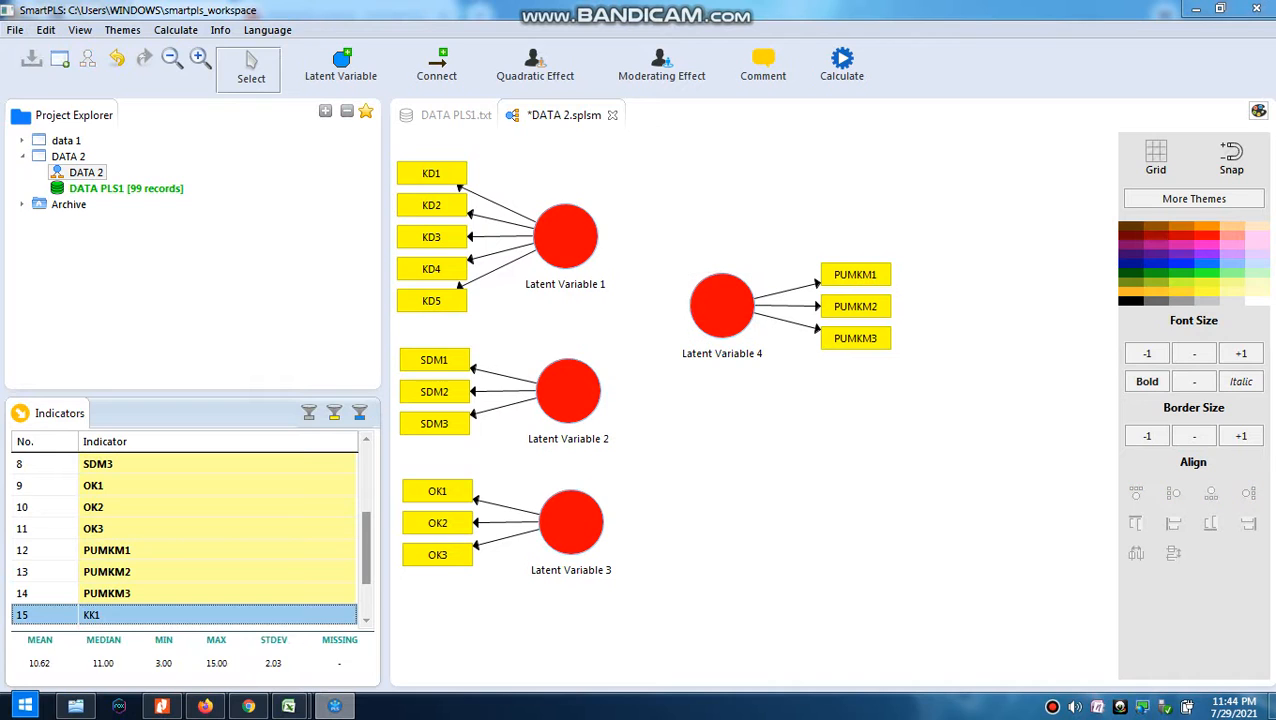
key(shift+Down)
key(shift+Down)
key(shift+Down)
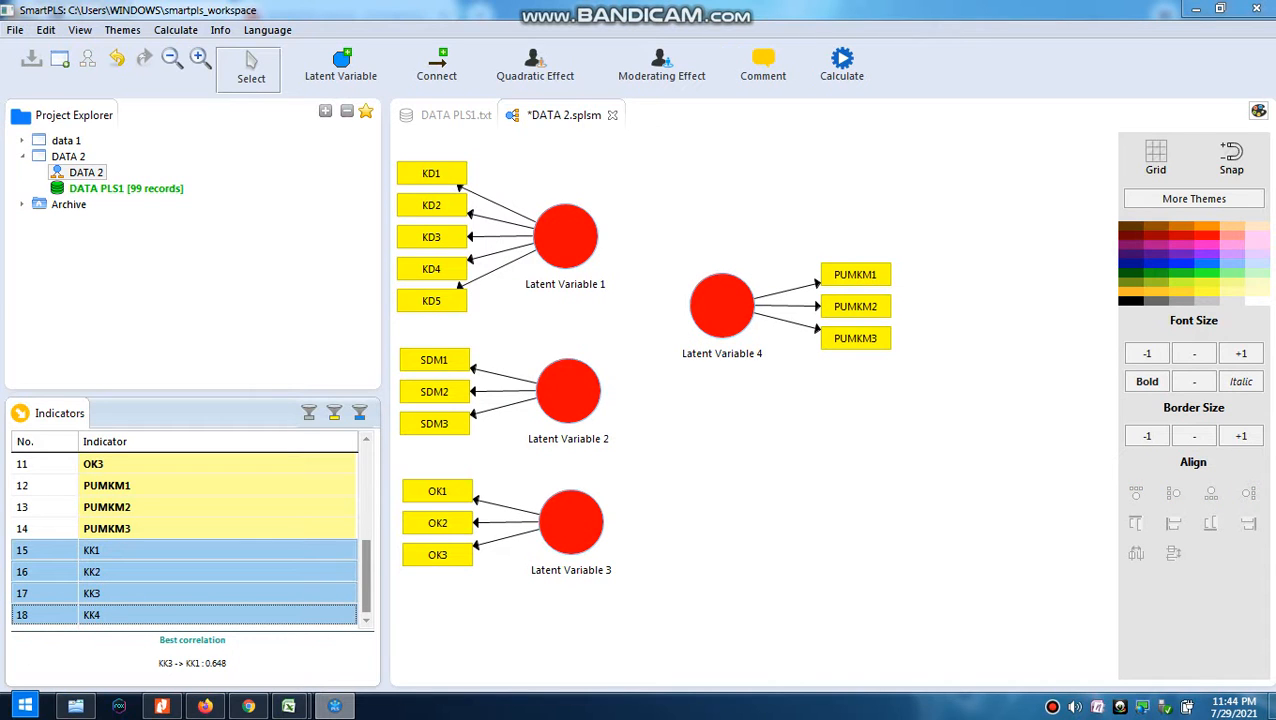
drag(50, 571, 731, 446)
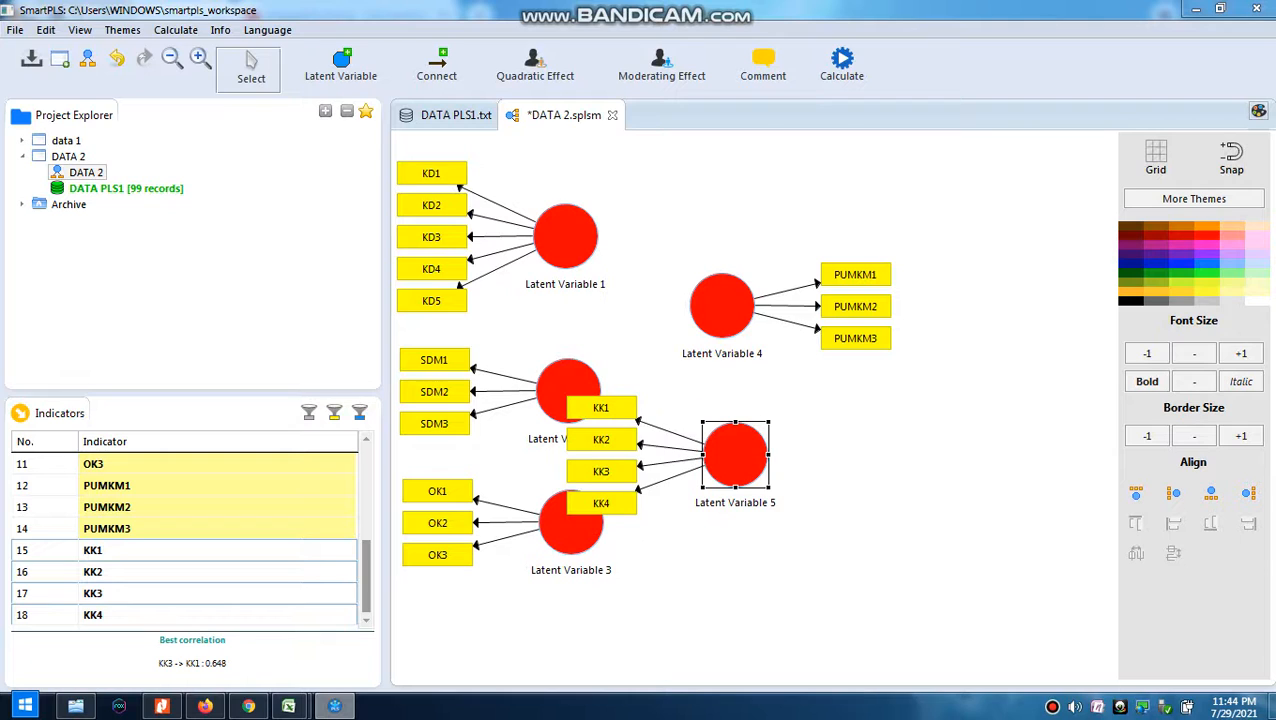
click(1249, 488)
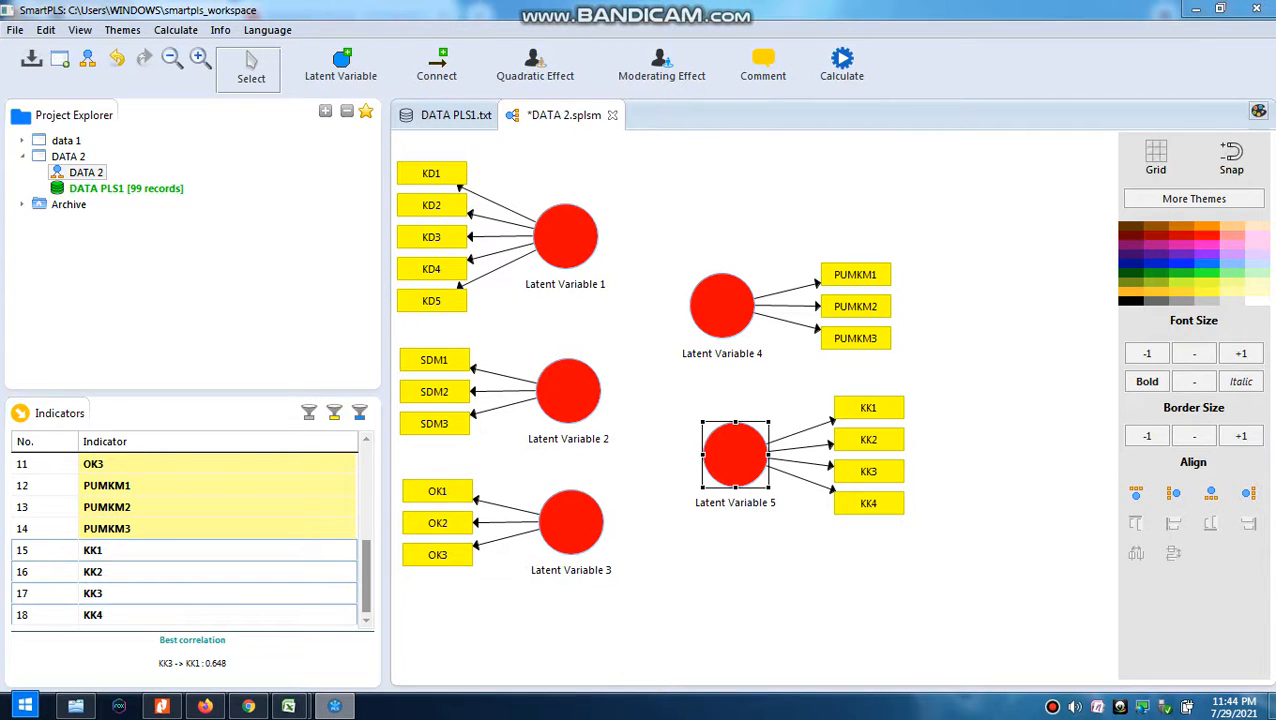
Rename the latent variable with indicators KD1 to KD5 as KREDIT YANG DITERIMA
click(566, 245)
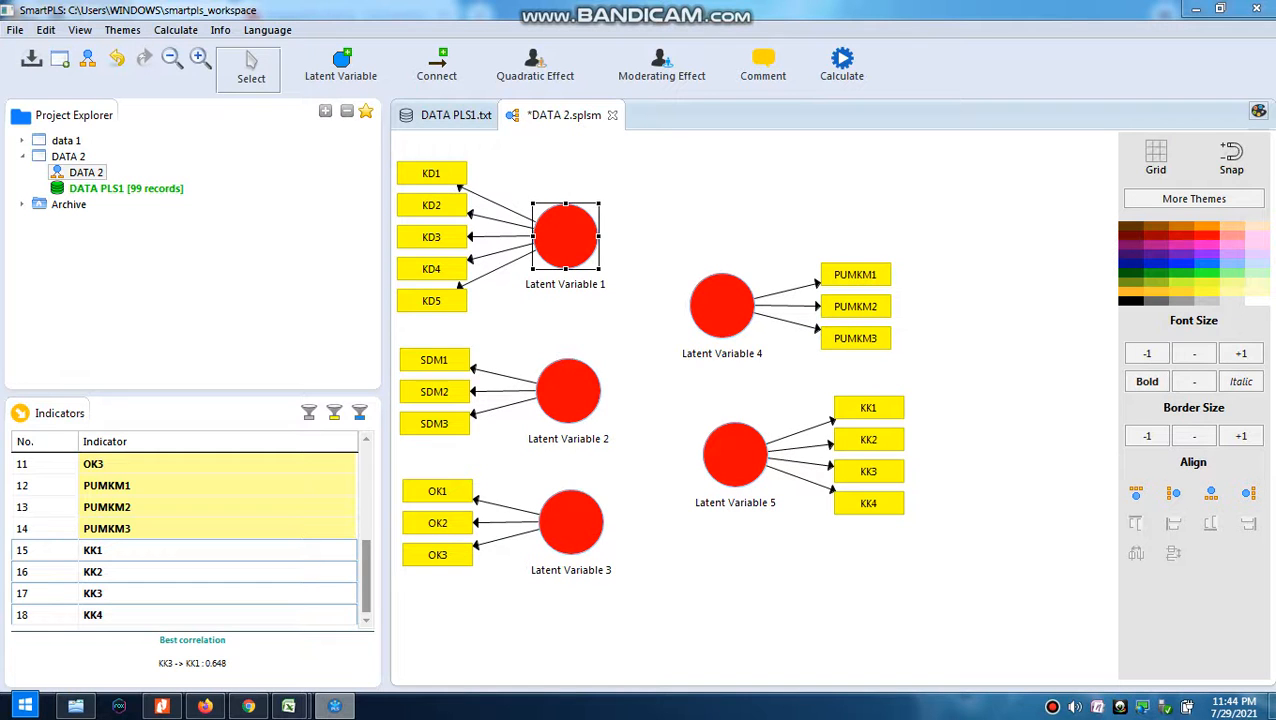
right_click(577, 245)
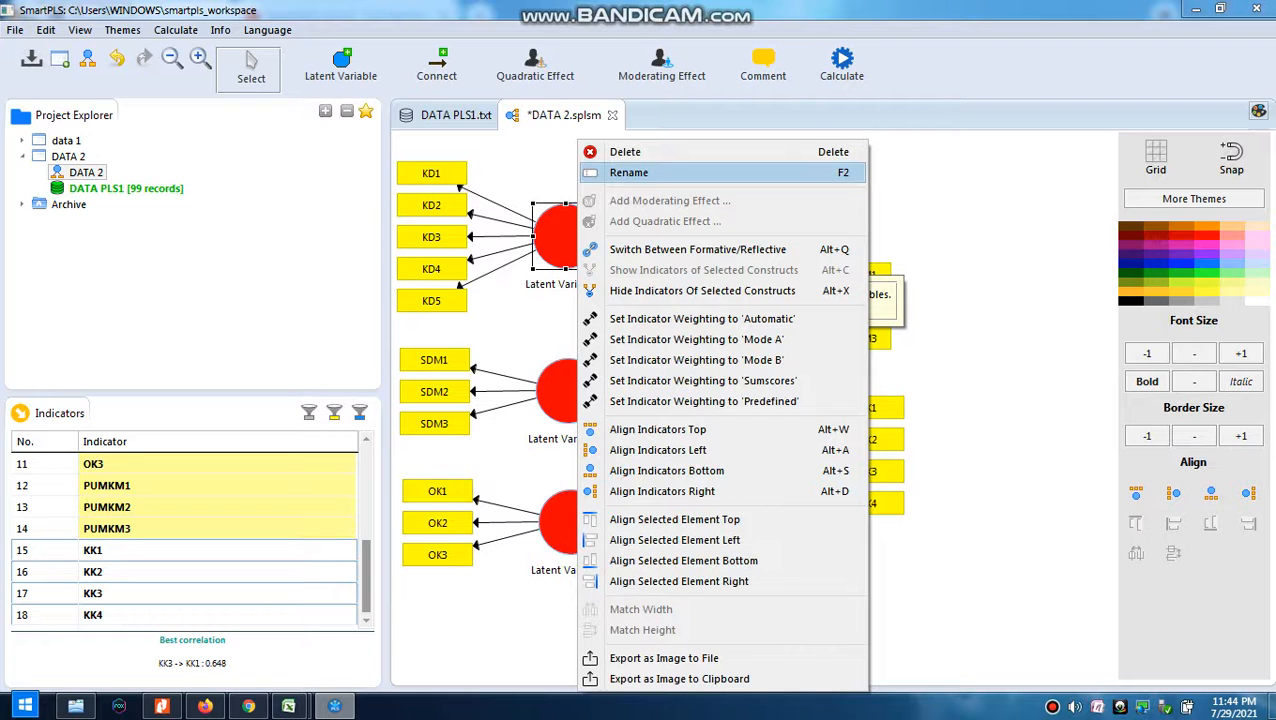
click(556, 235)
right_click(553, 236)
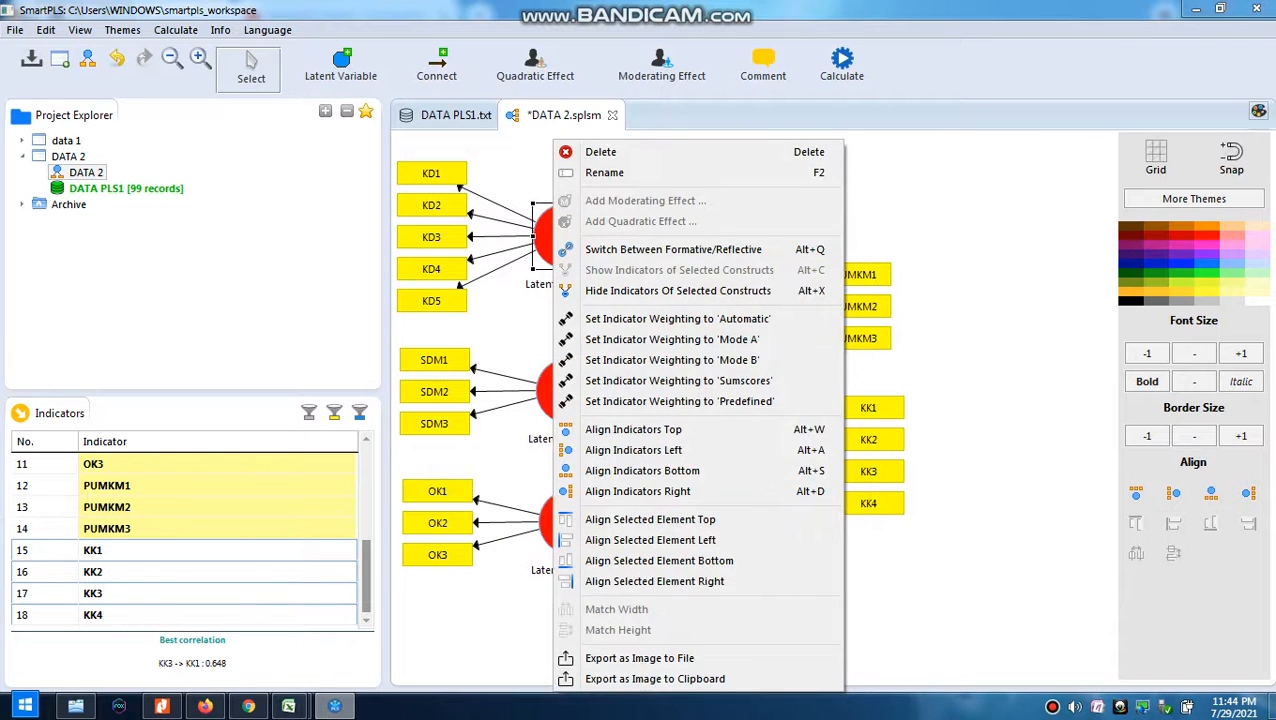
click(604, 172)
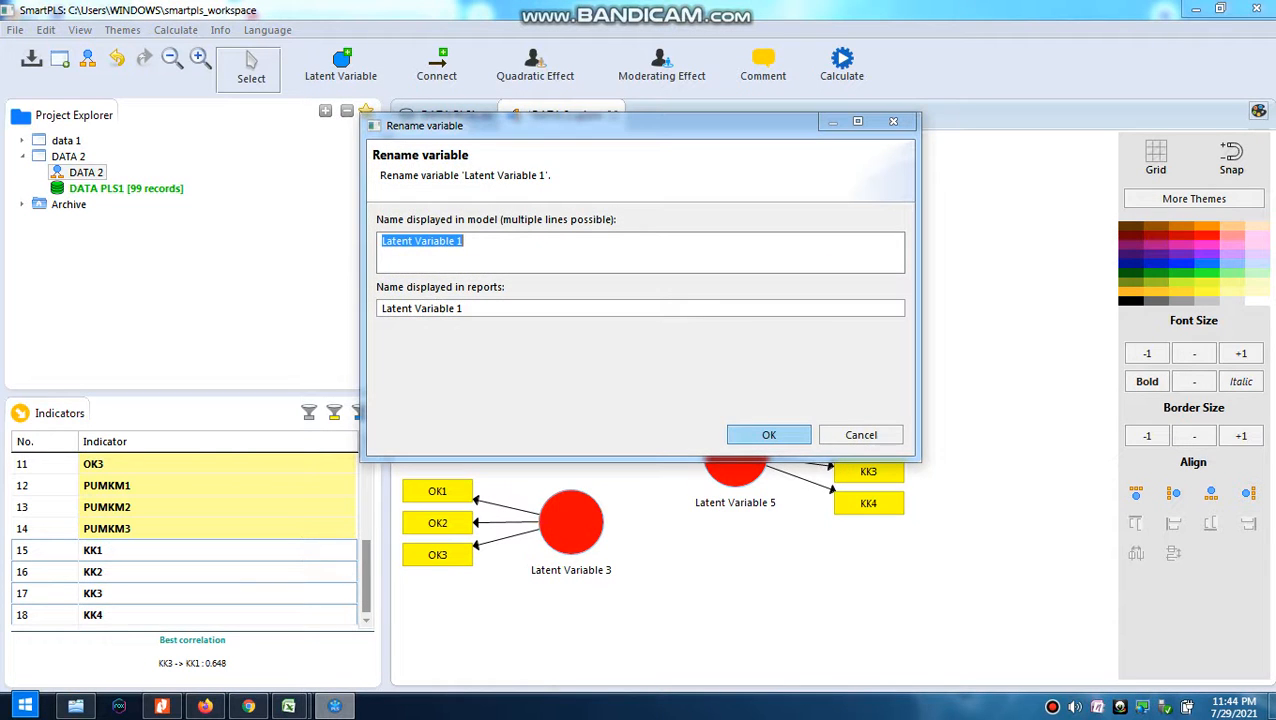
text(K)
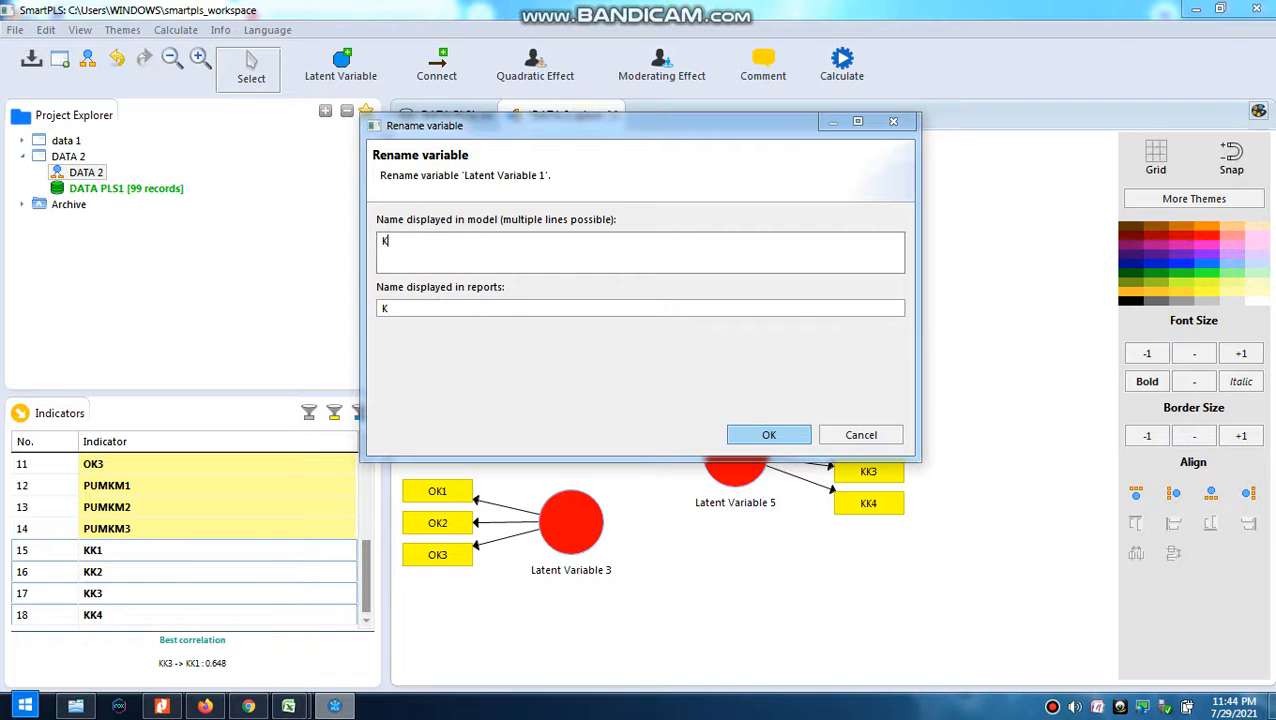
text(REDIT YANG DITERIMA)
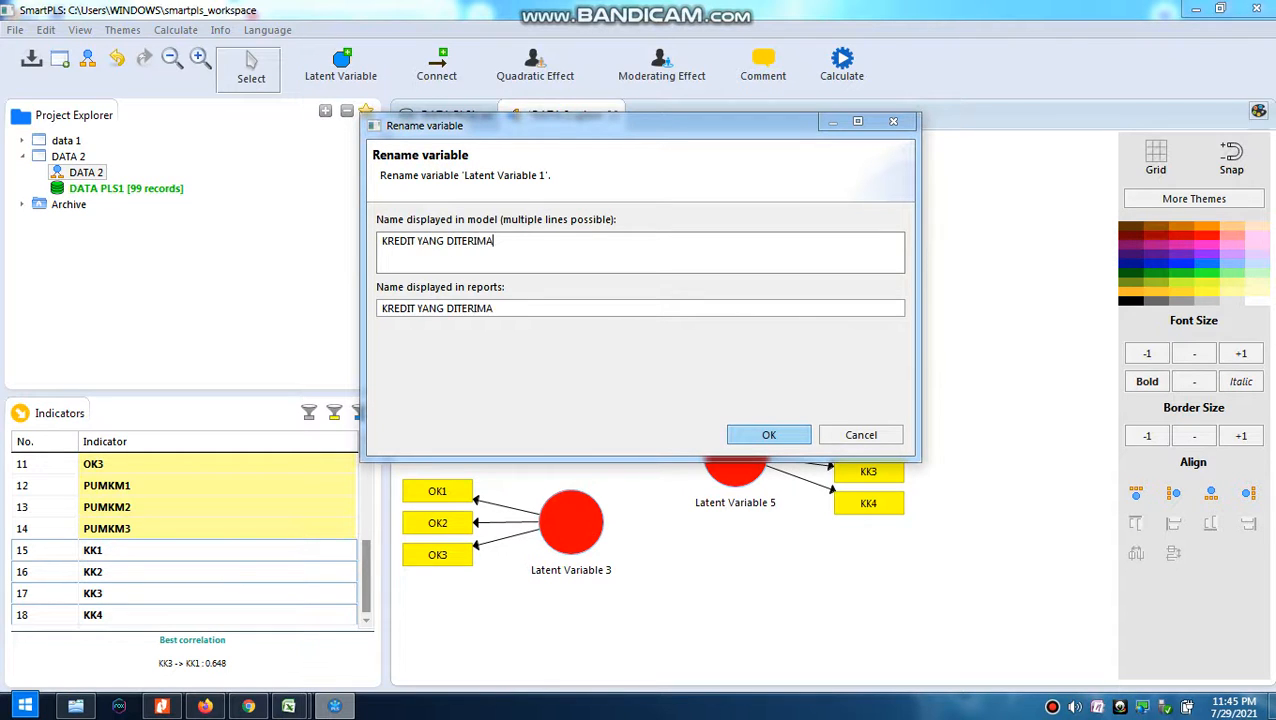
key(Return)
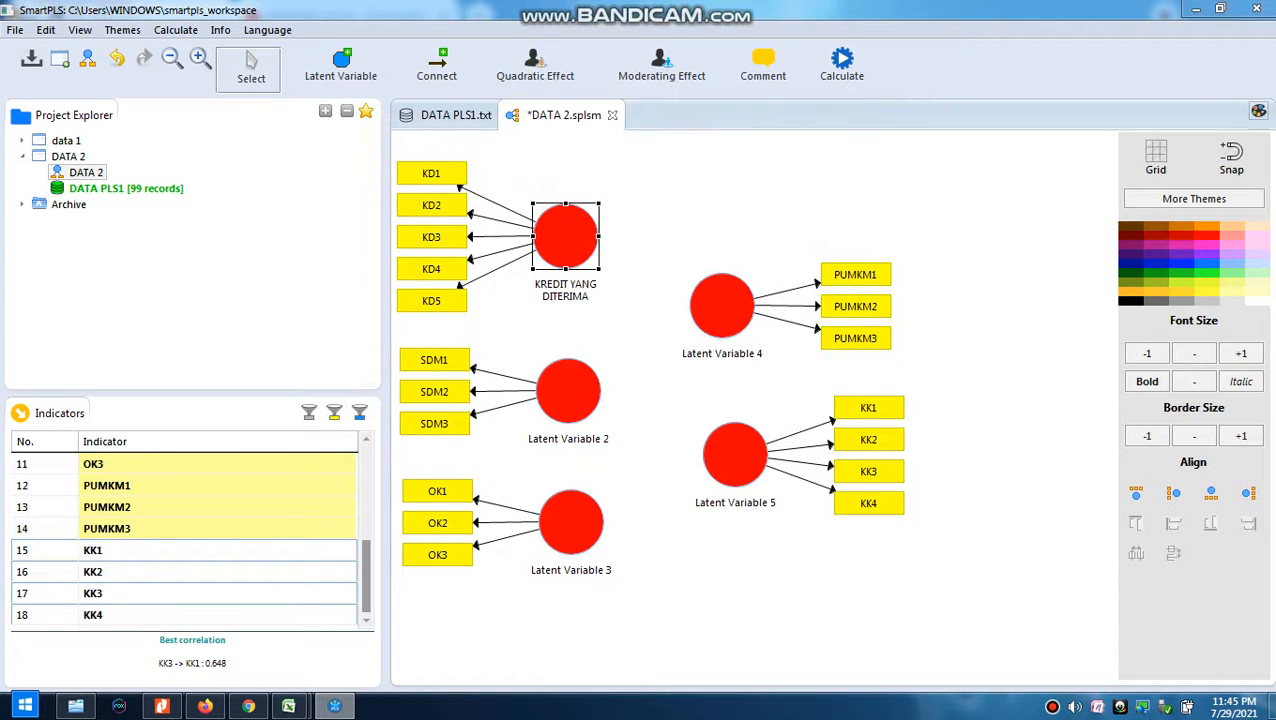
Rename the latent variable with indicators SDM1 to SDM3 as SUMBERDAYA MANUSIA
click(568, 390)
right_click(568, 392)
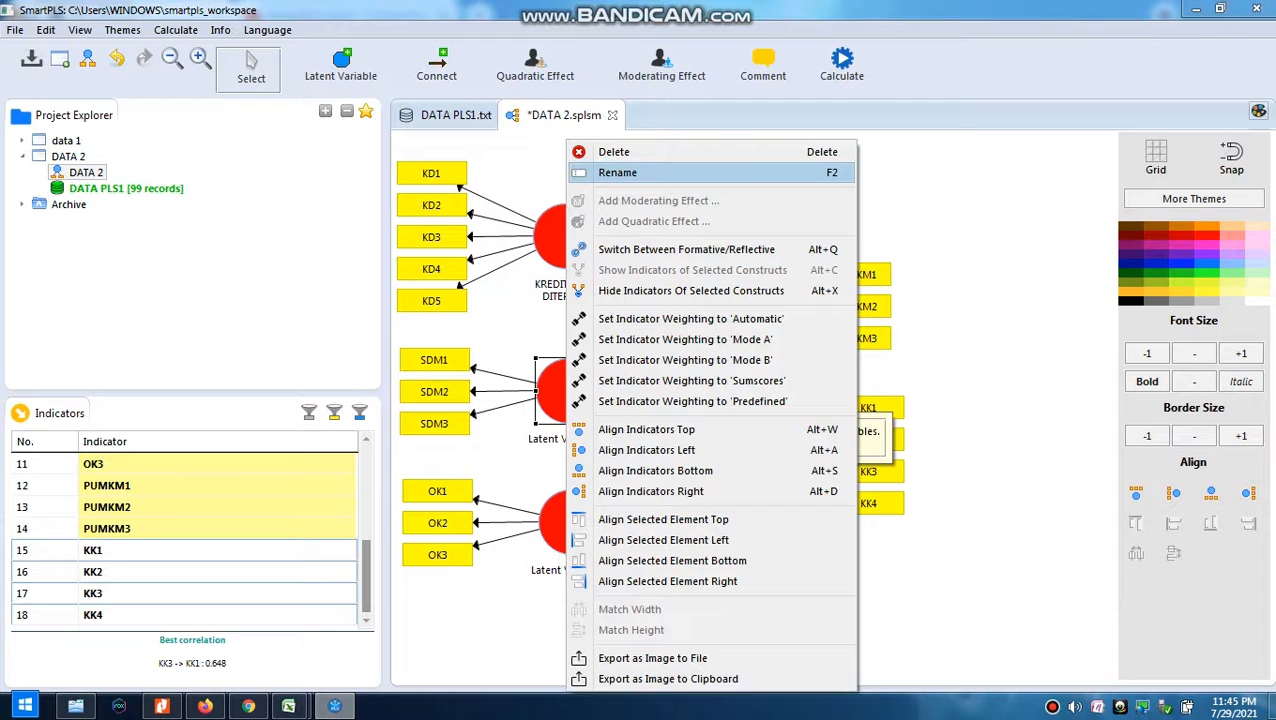
click(617, 172)
text(SUMB)
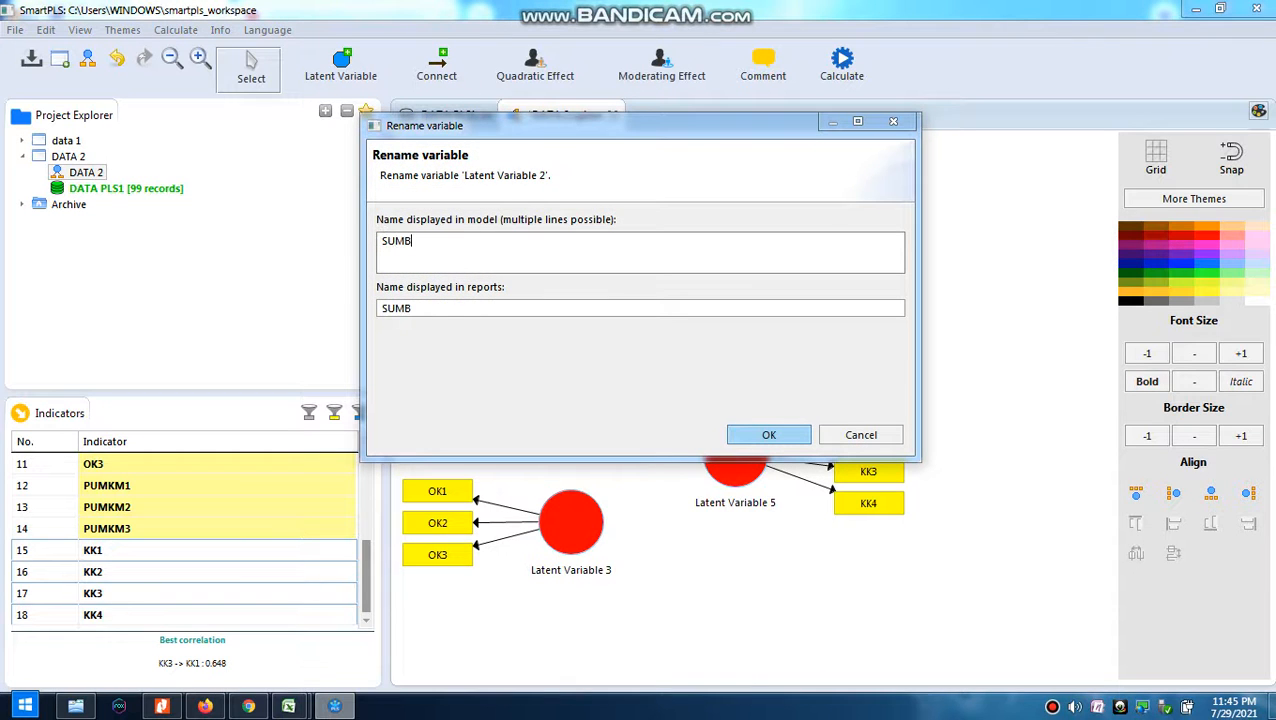
text(ERDAYA MANUSIA)
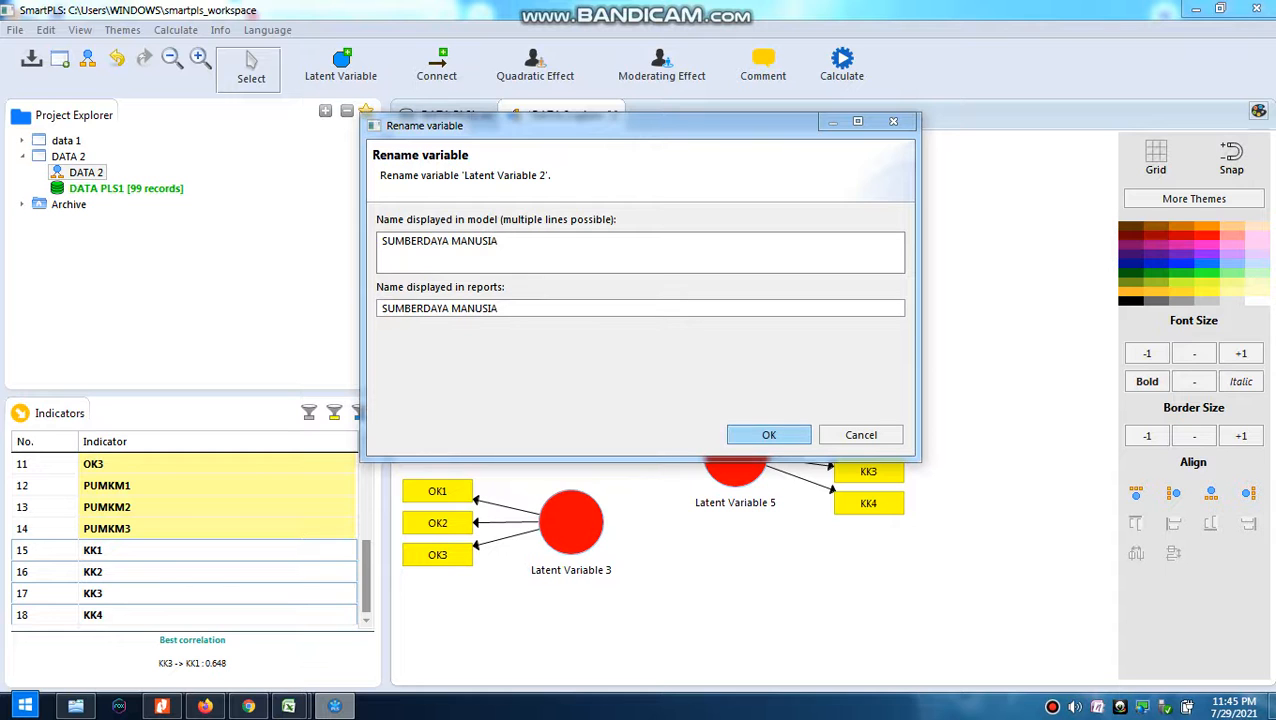
key(Return)
Rename the latent variable with indicators OK1 to OK3 as ORIENTASI KEWIRAUSAHAAN
click(571, 521)
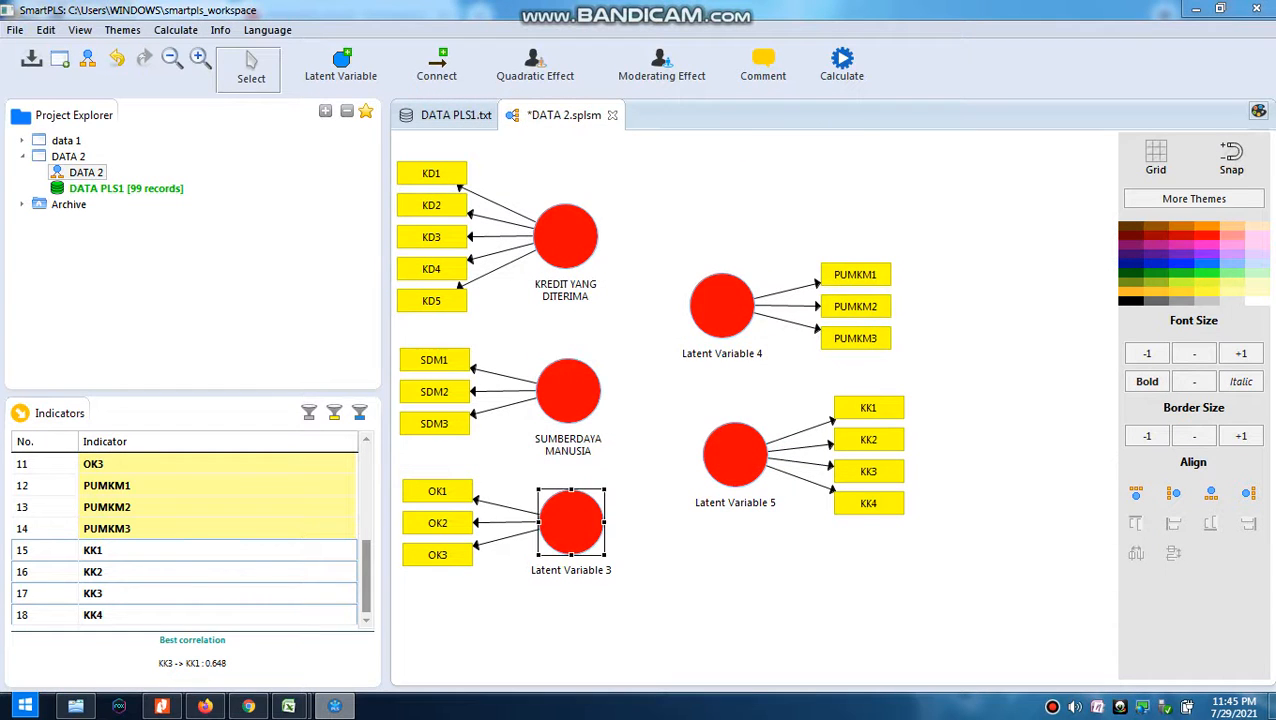
right_click(573, 521)
click(626, 172)
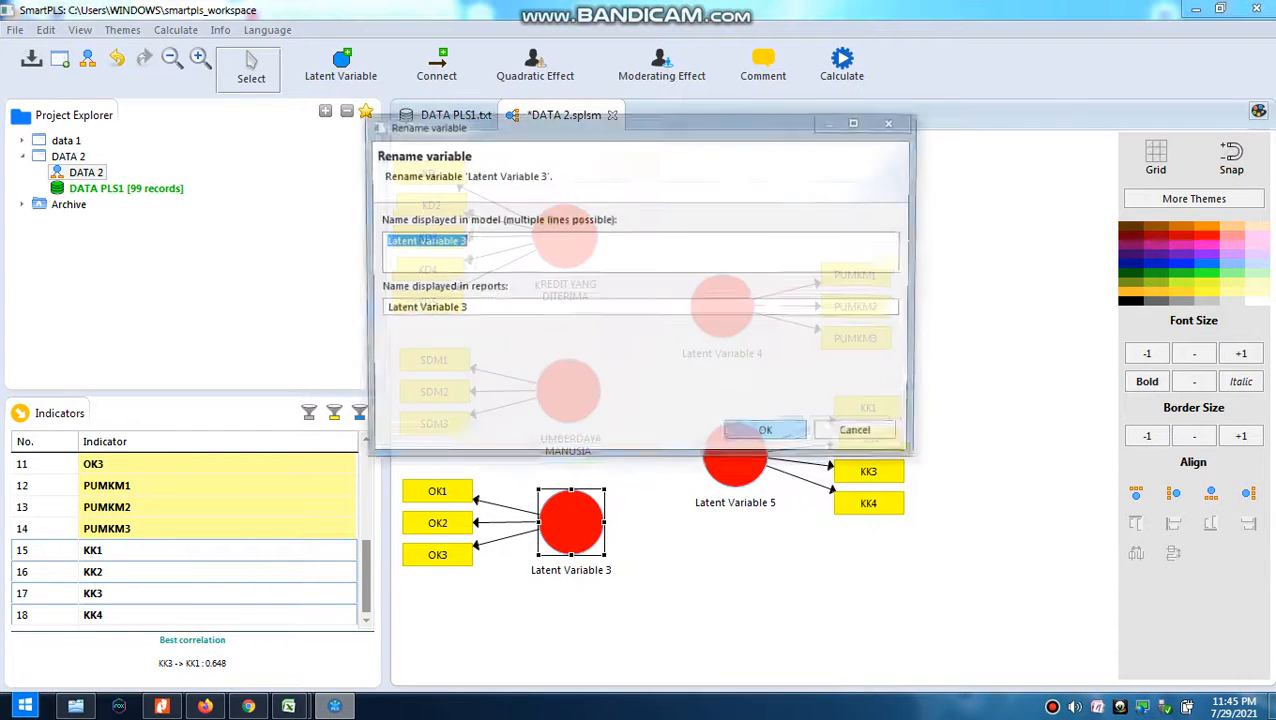
text(ORIENT)
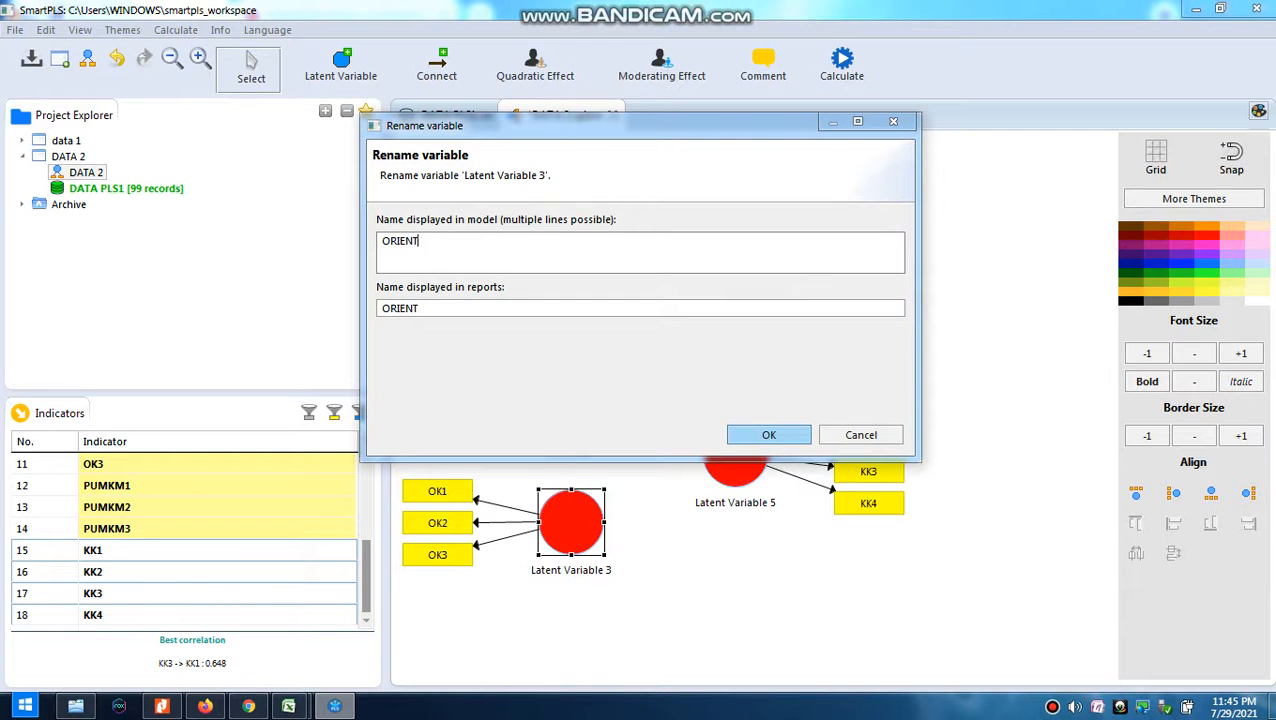
text(ASI KEWIRAUSAHAAN)
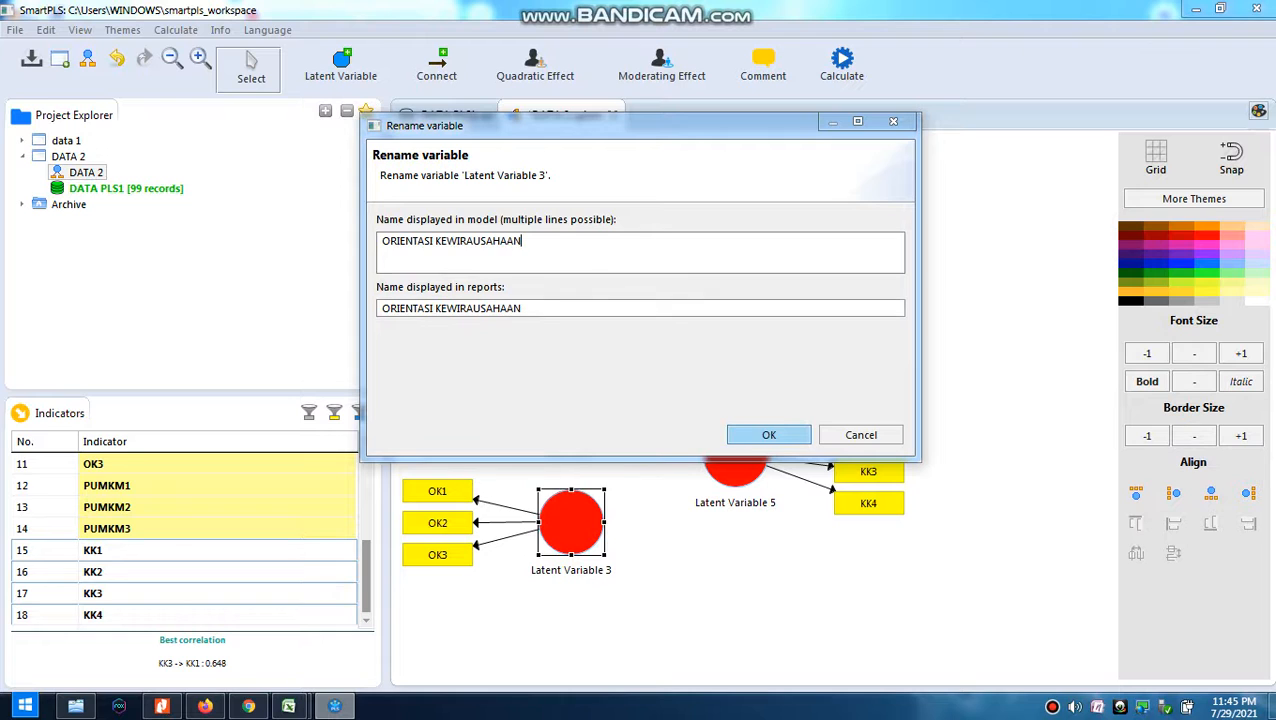
click(765, 435)
click(566, 237)
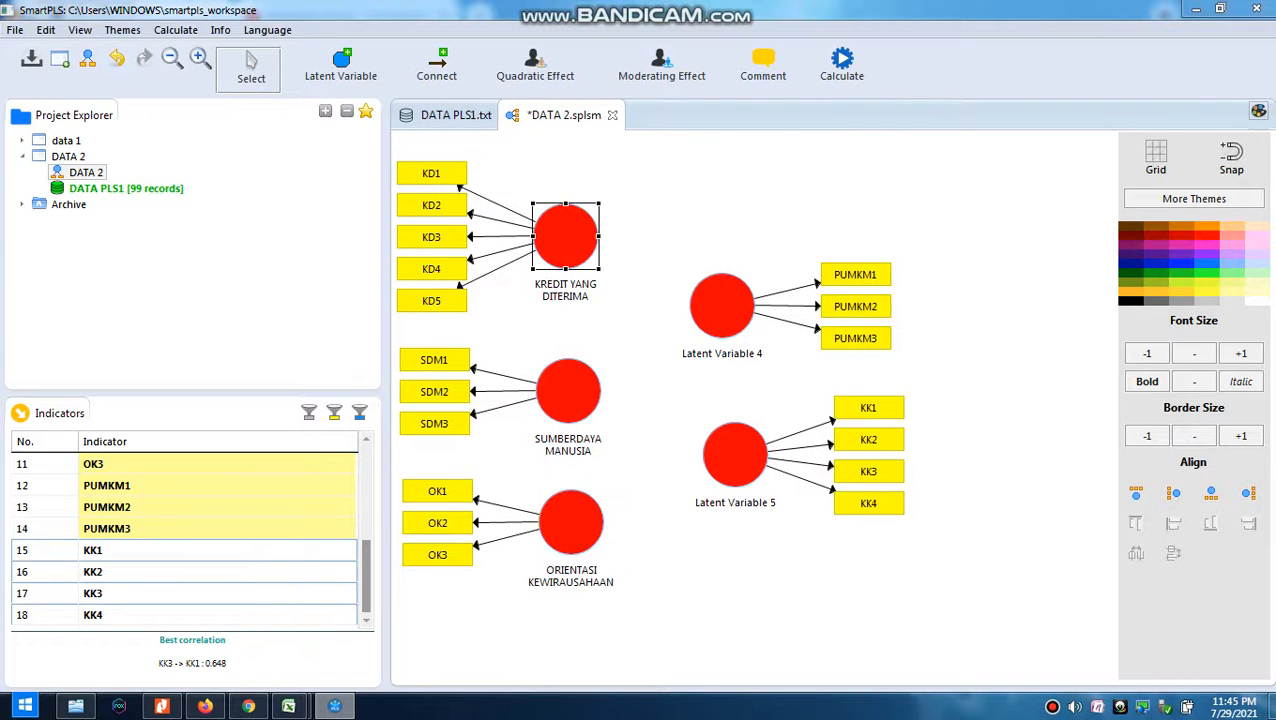
click(568, 391)
click(569, 521)
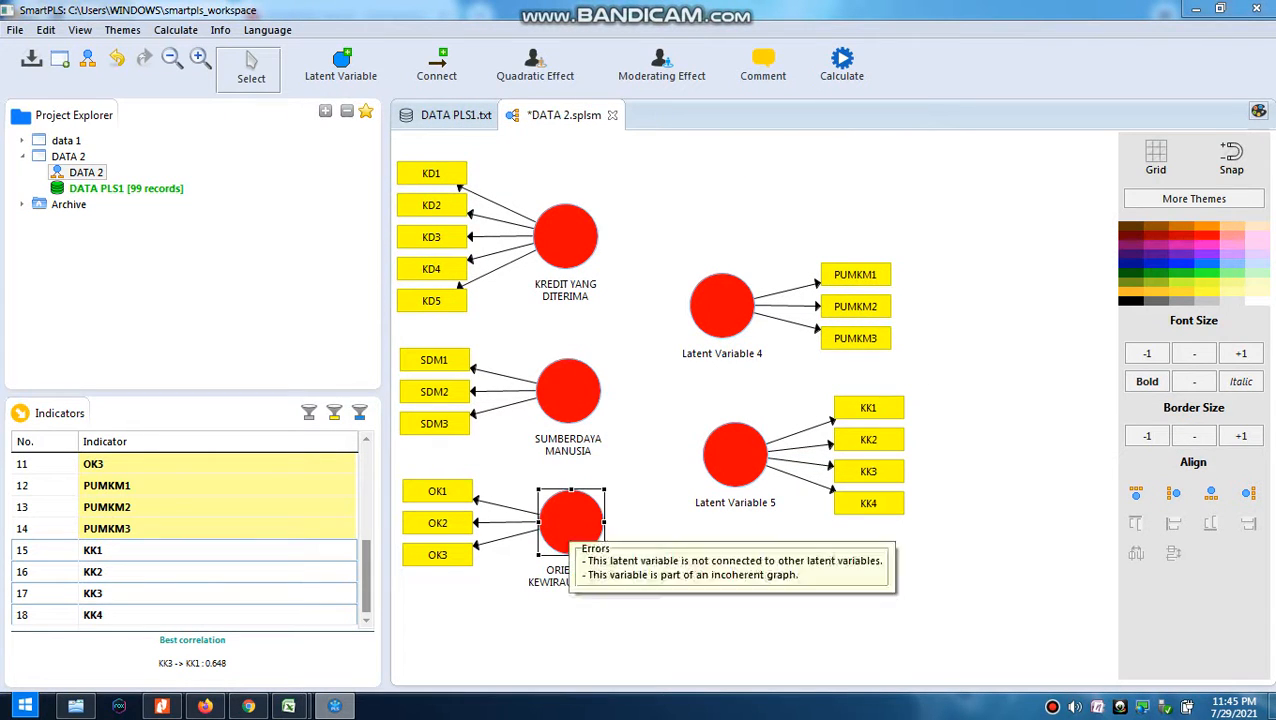
Rename the latent variable with indicators PUMKM1 to PUMKM3 as PENDAPATAN UMKM
click(721, 305)
right_click(721, 305)
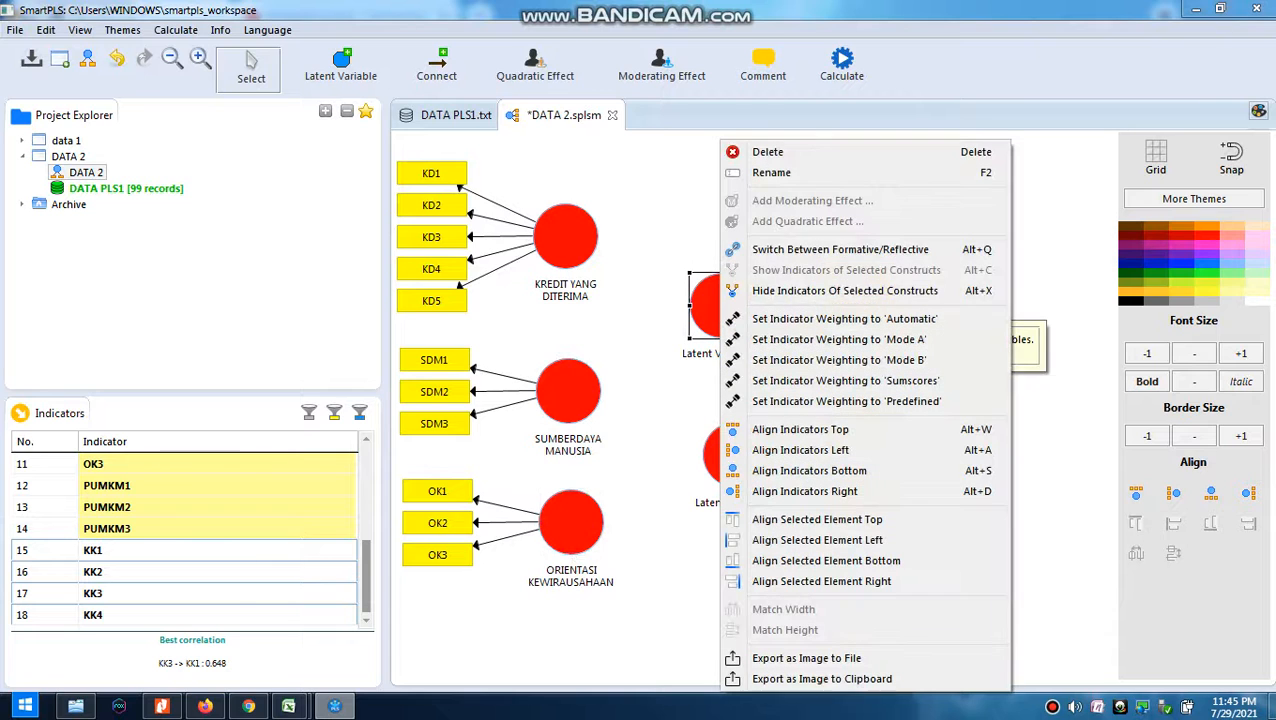
click(771, 172)
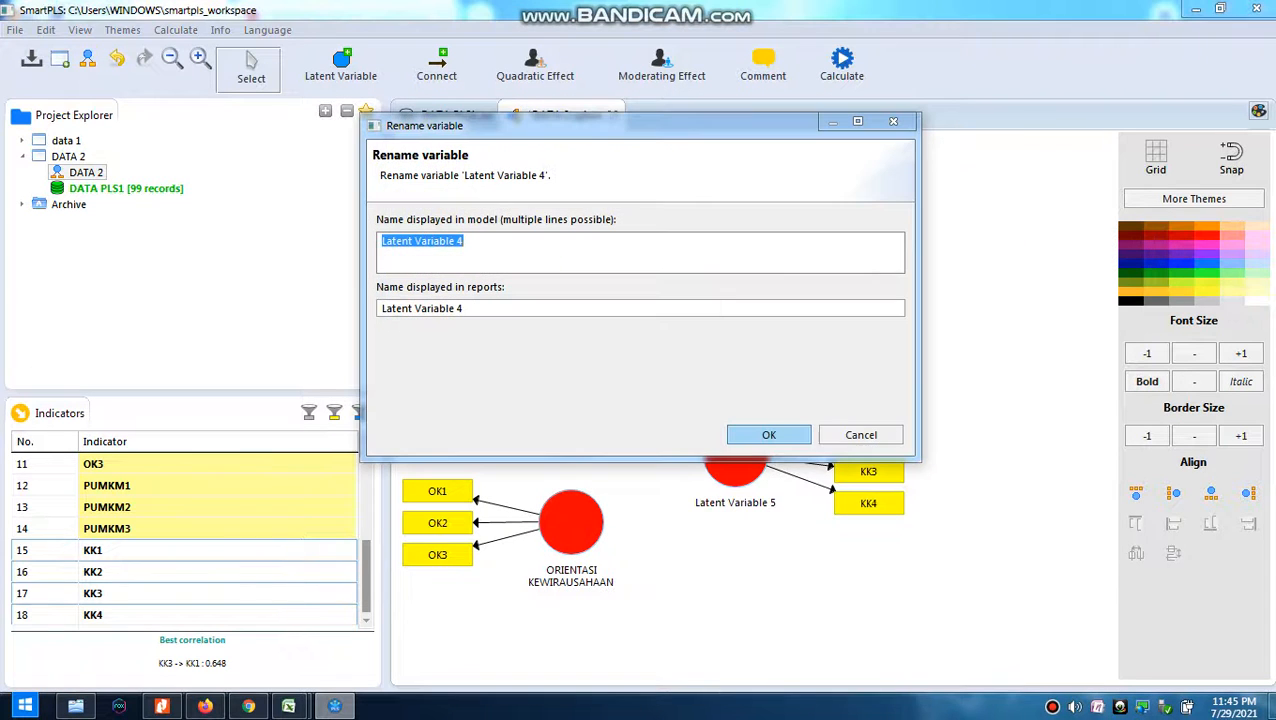
text(PENDAPATAN)
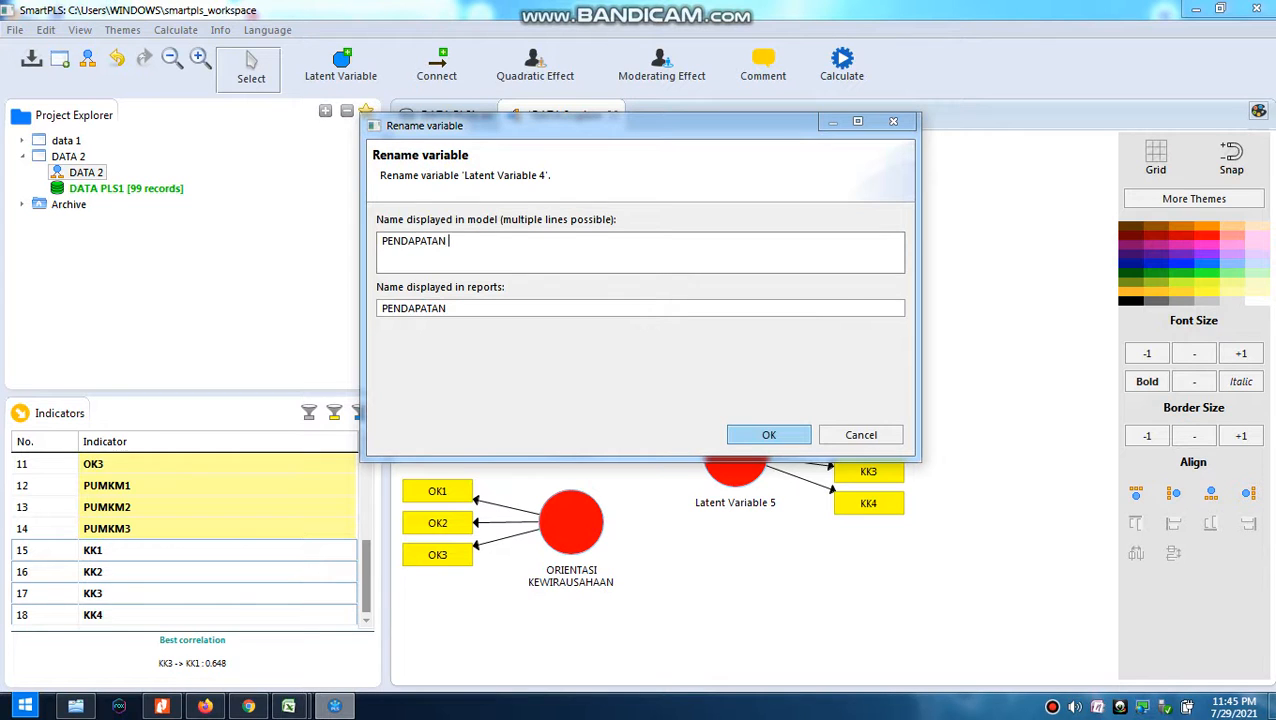
text( UMKM)
click(769, 435)
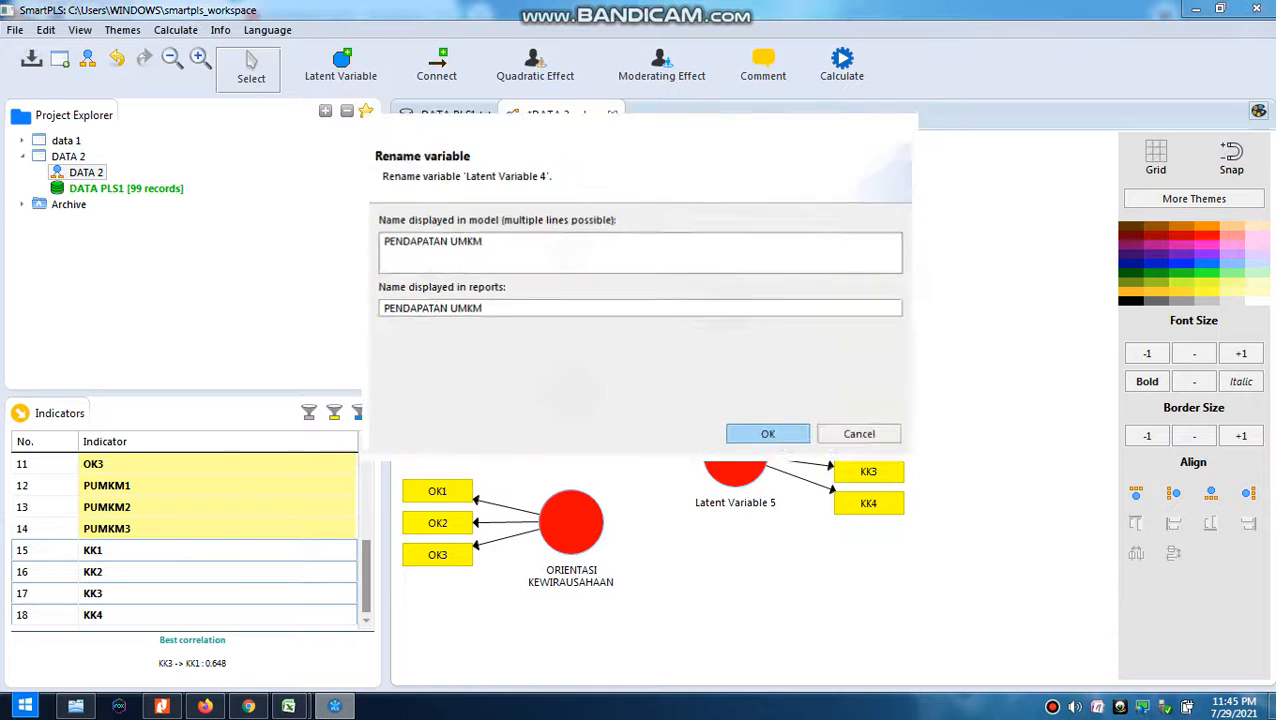
Rename the latent variable with indicators KK1 to KK4 as KESEJAHTERAAN KARYAWAN and clear the selection
click(738, 455)
right_click(738, 455)
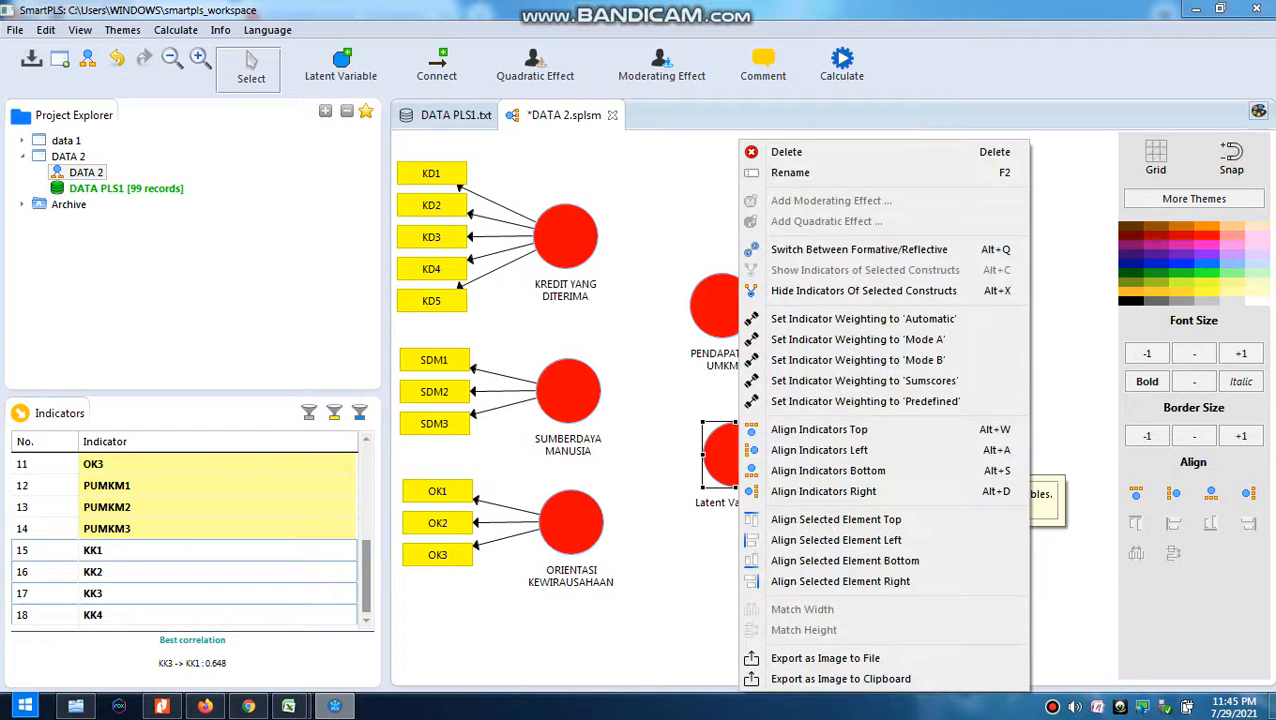
click(790, 172)
text(KE)
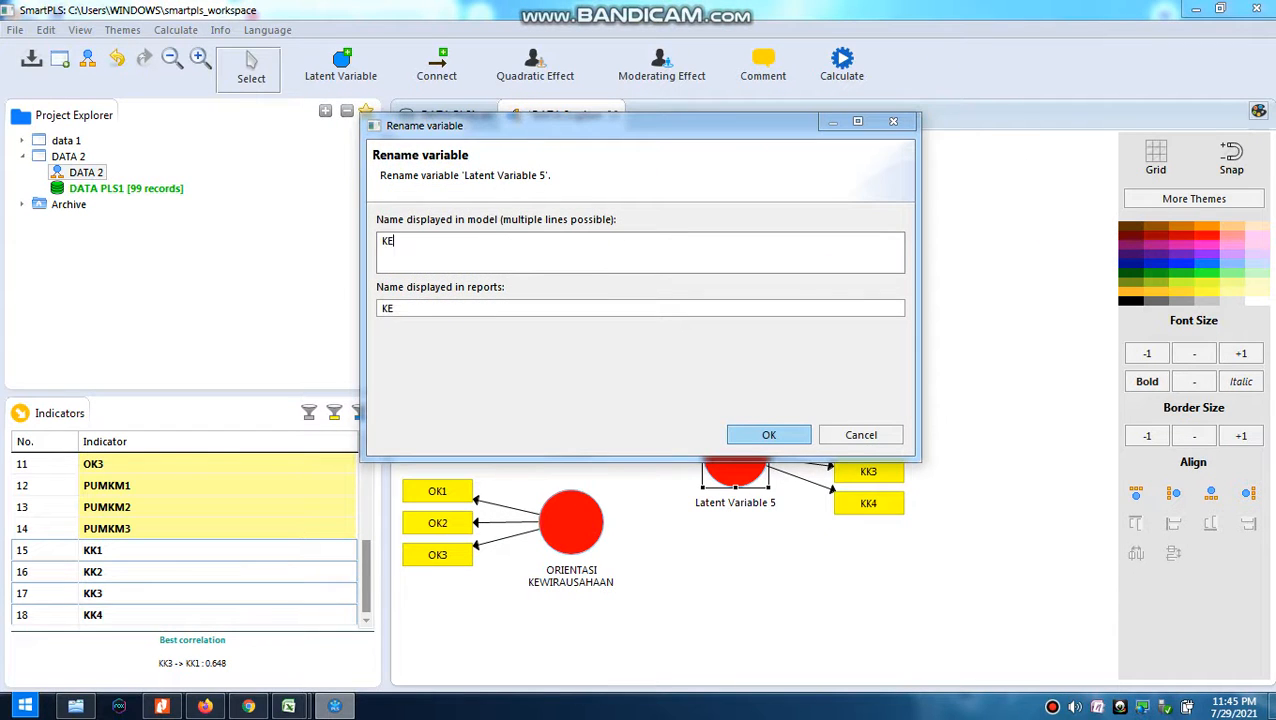
text(SEJAHTERAAN )
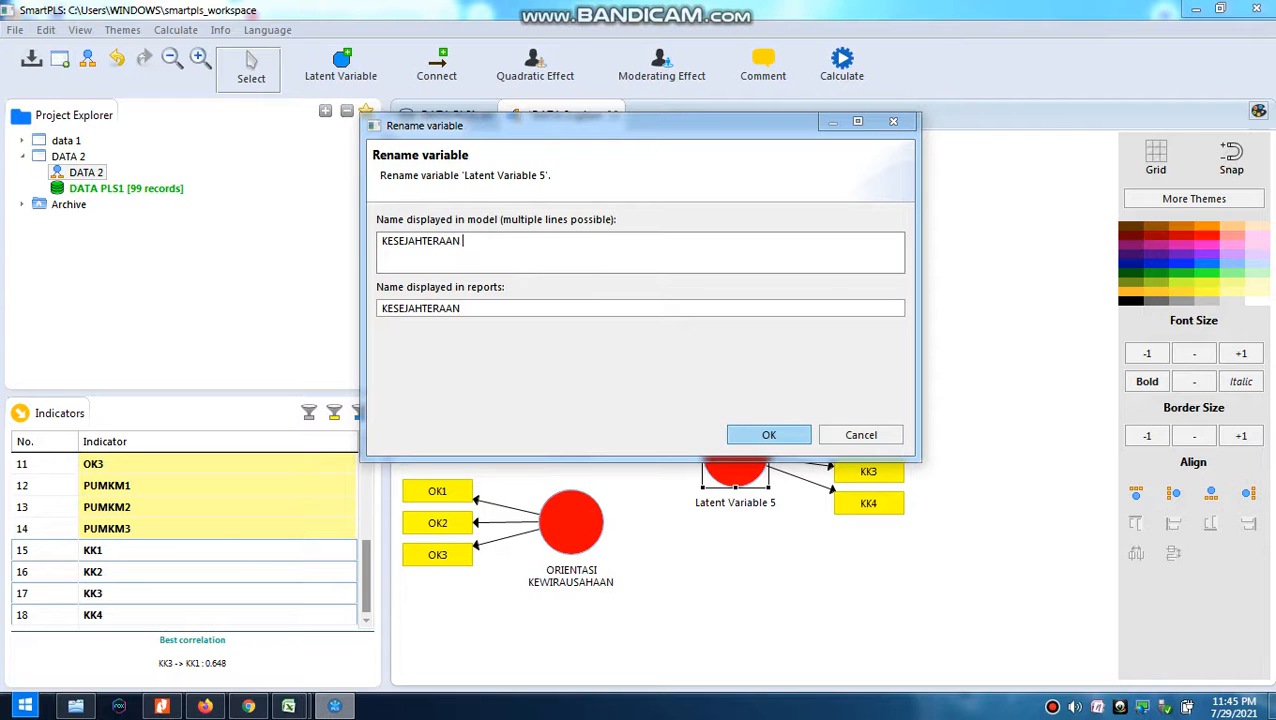
text(KARYAWAN)
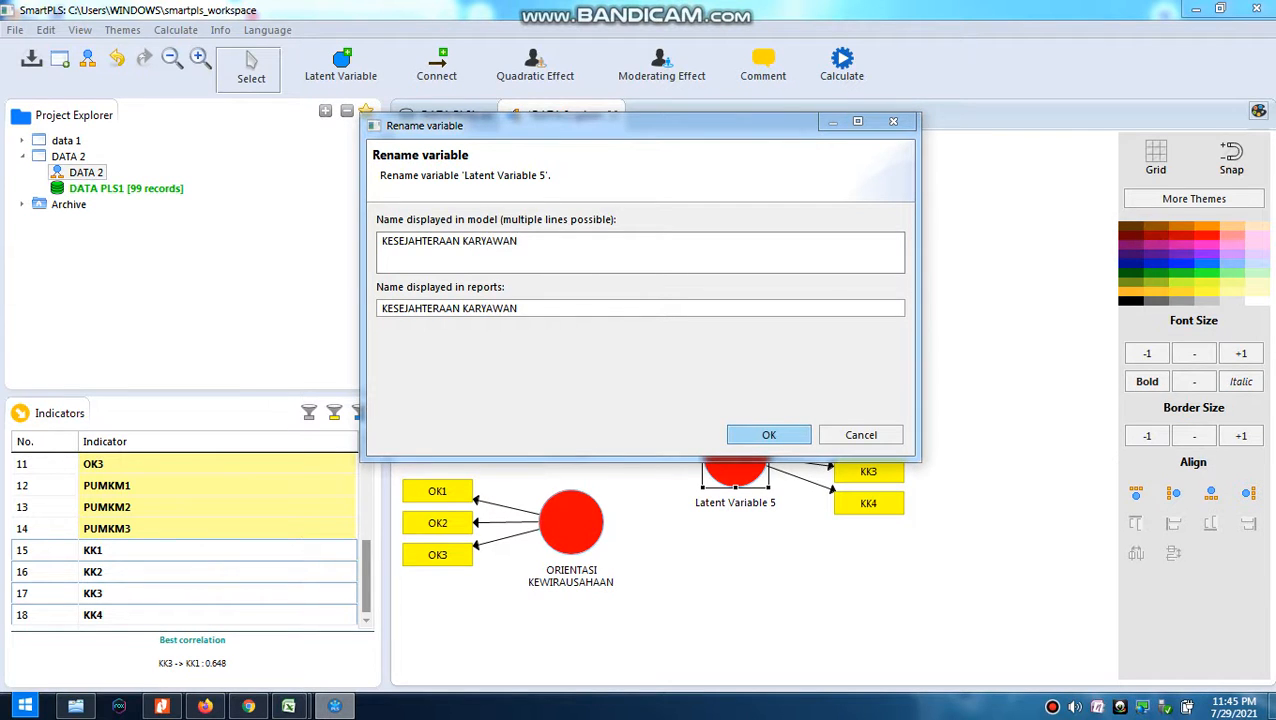
key(Return)
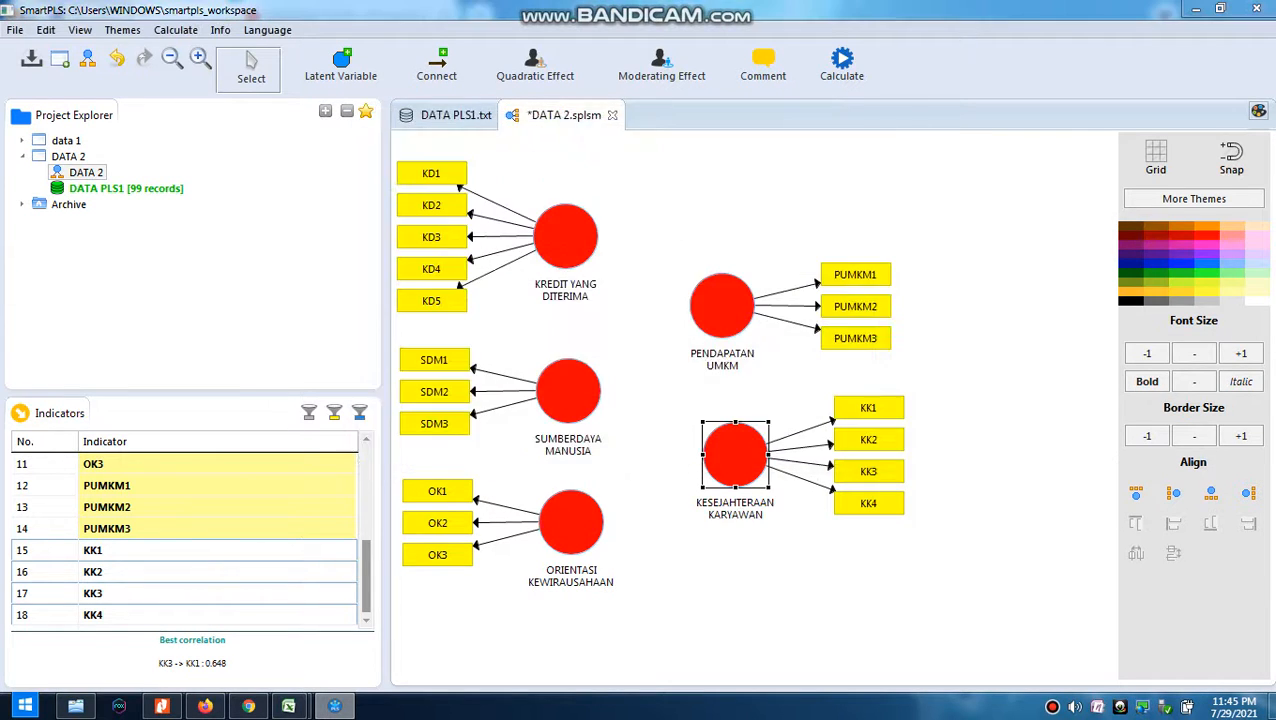
key(Escape)
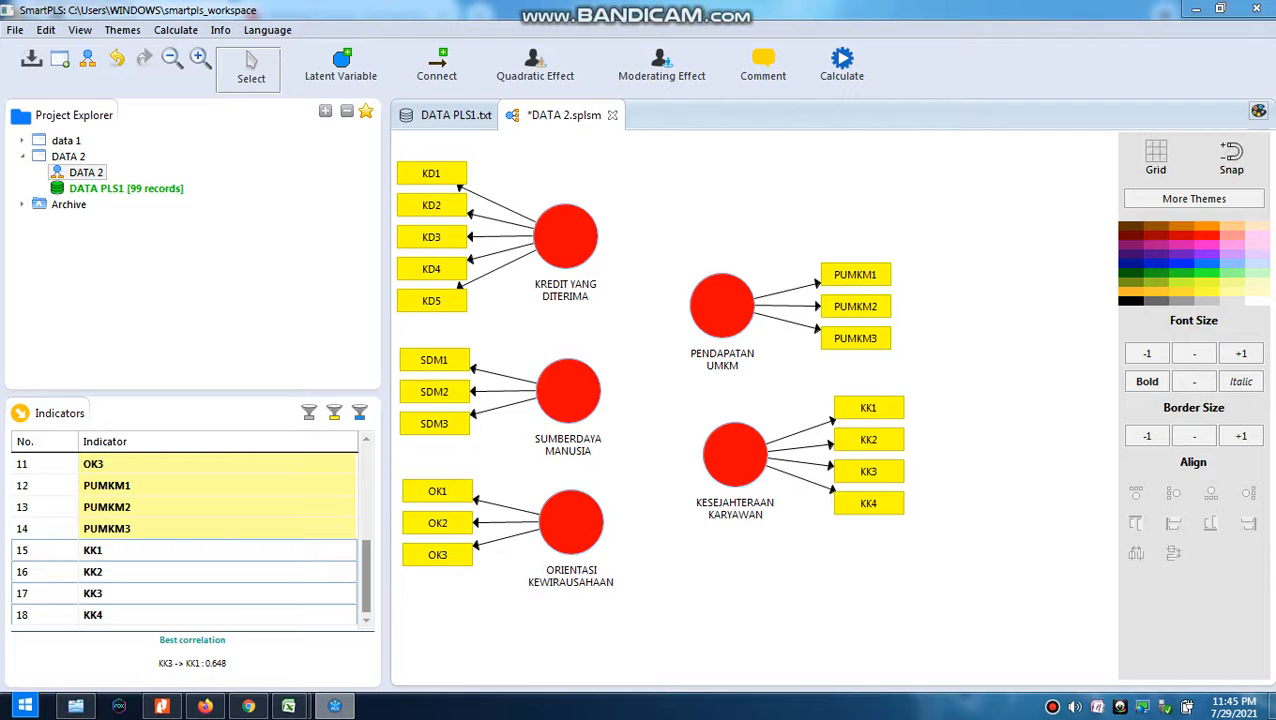
Connect KREDIT YANG DITERIMA, SUMBERDAYA MANUSIA and ORIENTASI KEWIRAUSAHAAN each with a path to PENDAPATAN UMKM
click(437, 68)
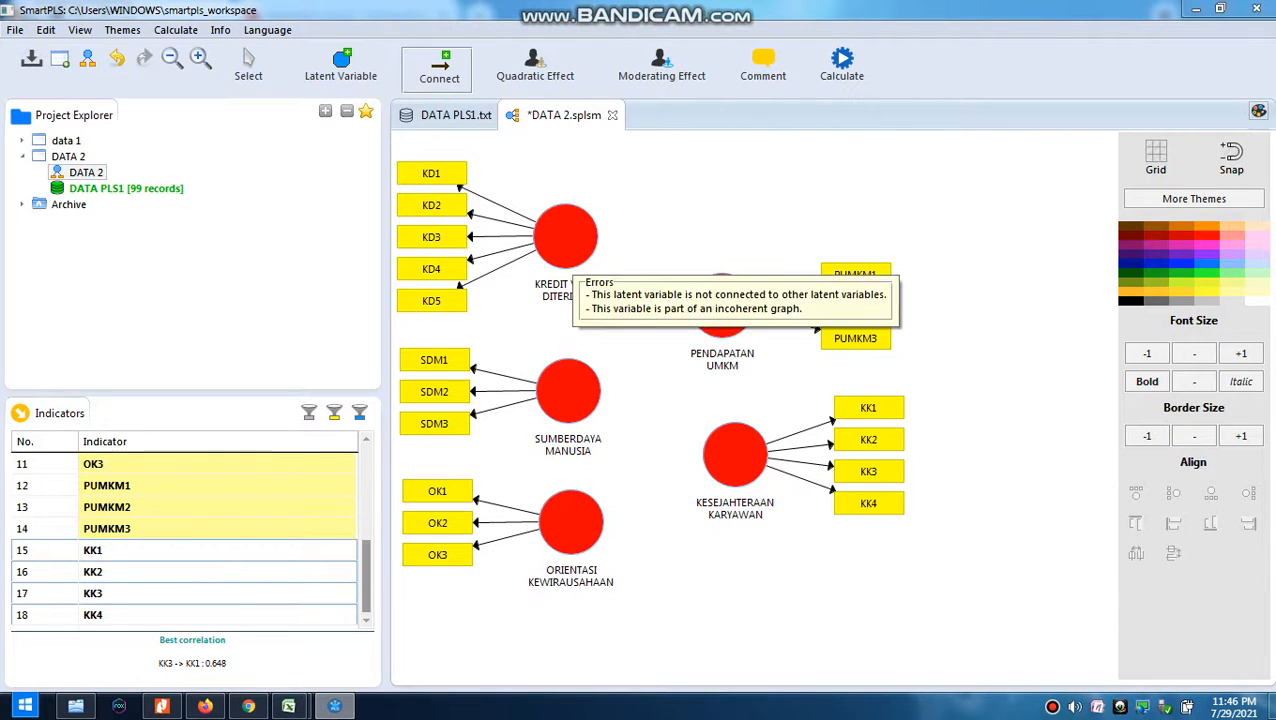
click(573, 251)
click(700, 292)
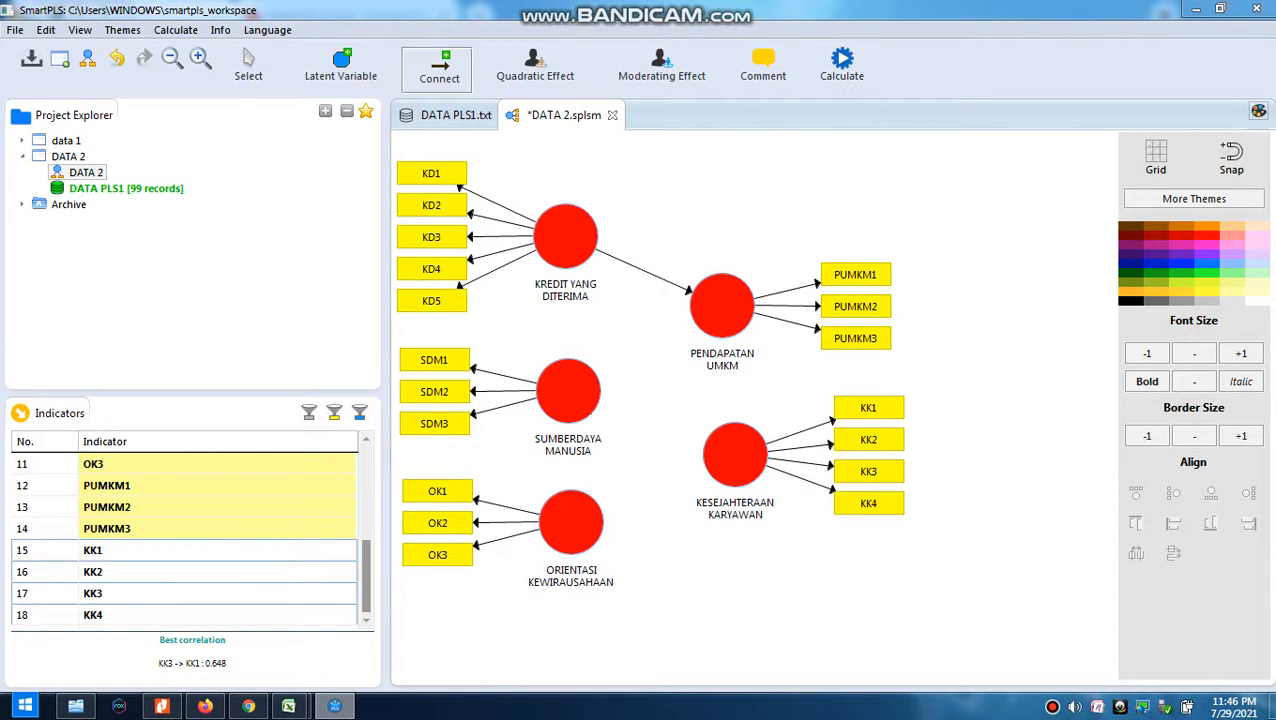
click(570, 390)
click(692, 320)
click(571, 521)
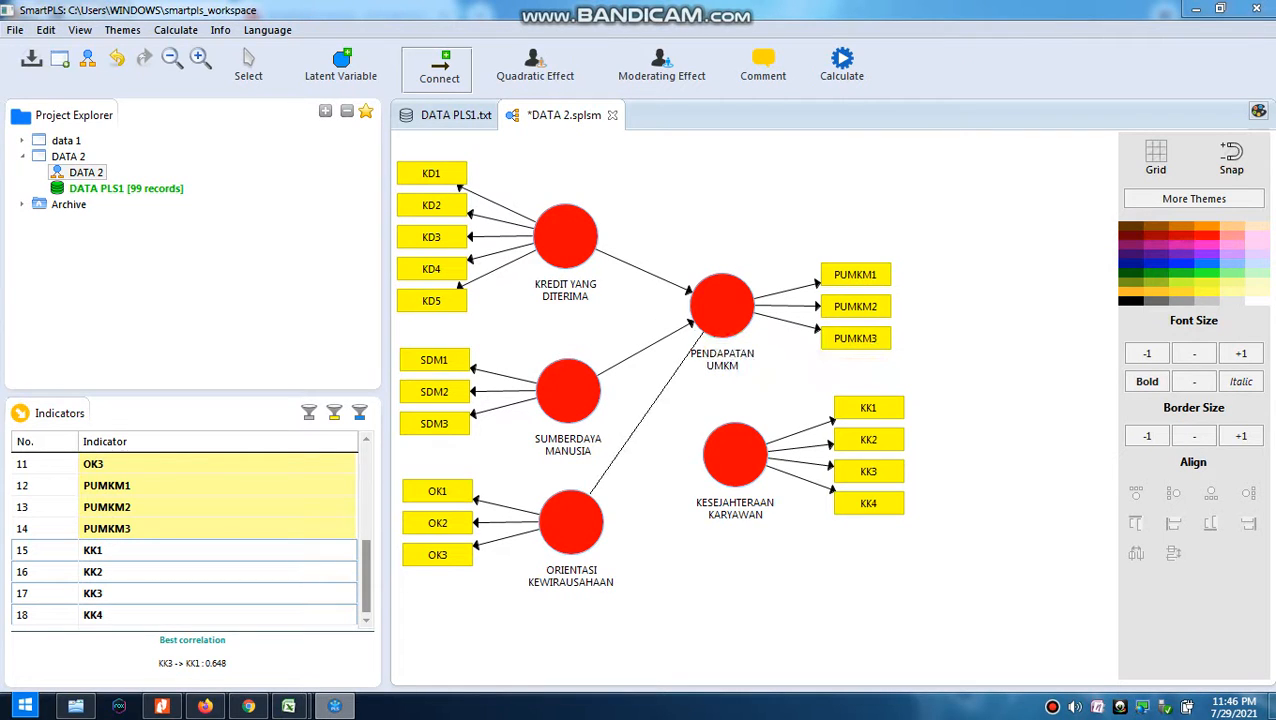
click(695, 331)
Draw paths to KESEJAHTERAAN KARYAWAN from KREDIT YANG DITERIMA, SUMBERDAYA MANUSIA, ORIENTASI KEWIRAUSAHAAN and PENDAPATAN UMKM
click(566, 236)
click(714, 428)
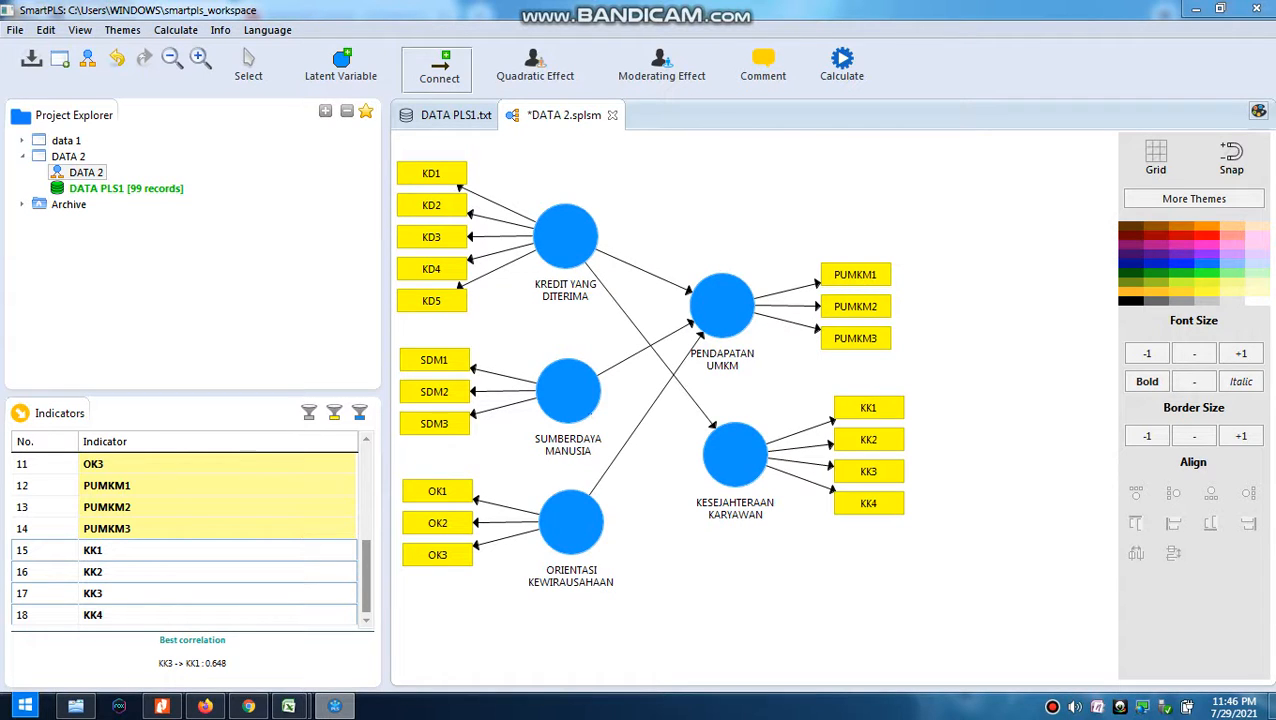
click(568, 391)
click(704, 442)
click(571, 521)
click(706, 466)
click(722, 305)
click(733, 428)
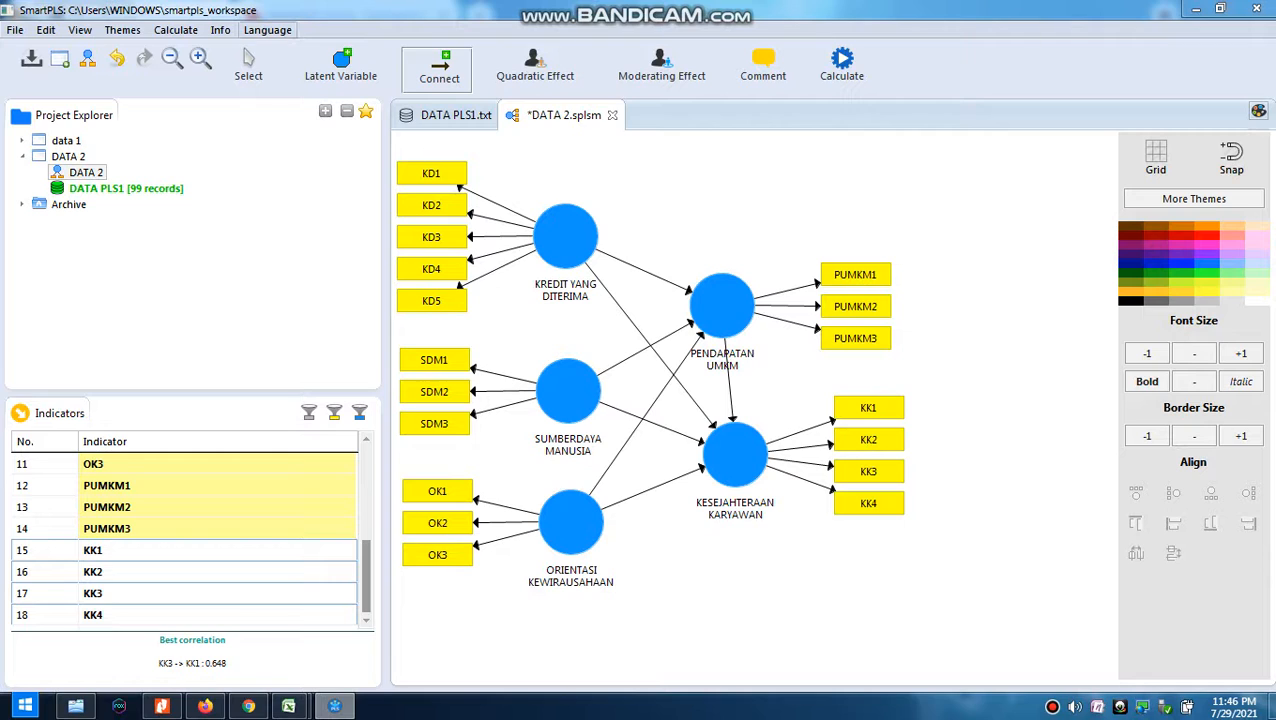
click(250, 65)
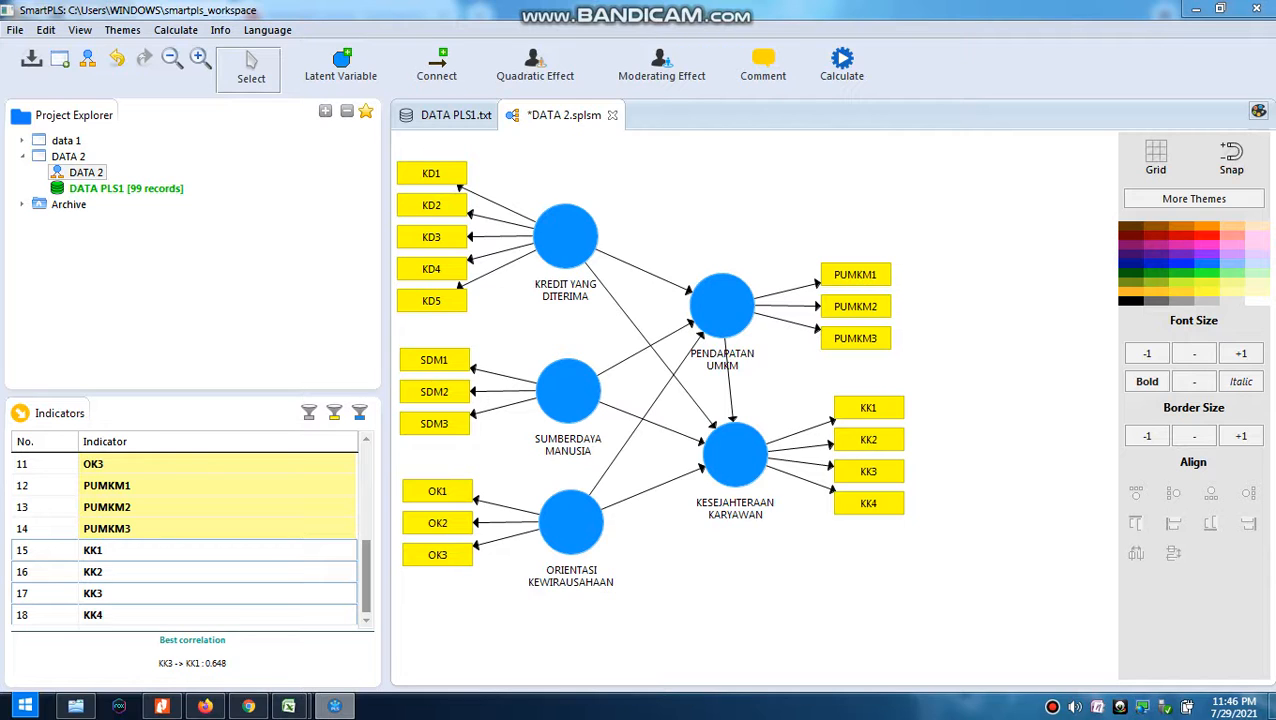
Run the PLS Algorithm on the path model with the default settings, opening the full report after calculation
click(842, 62)
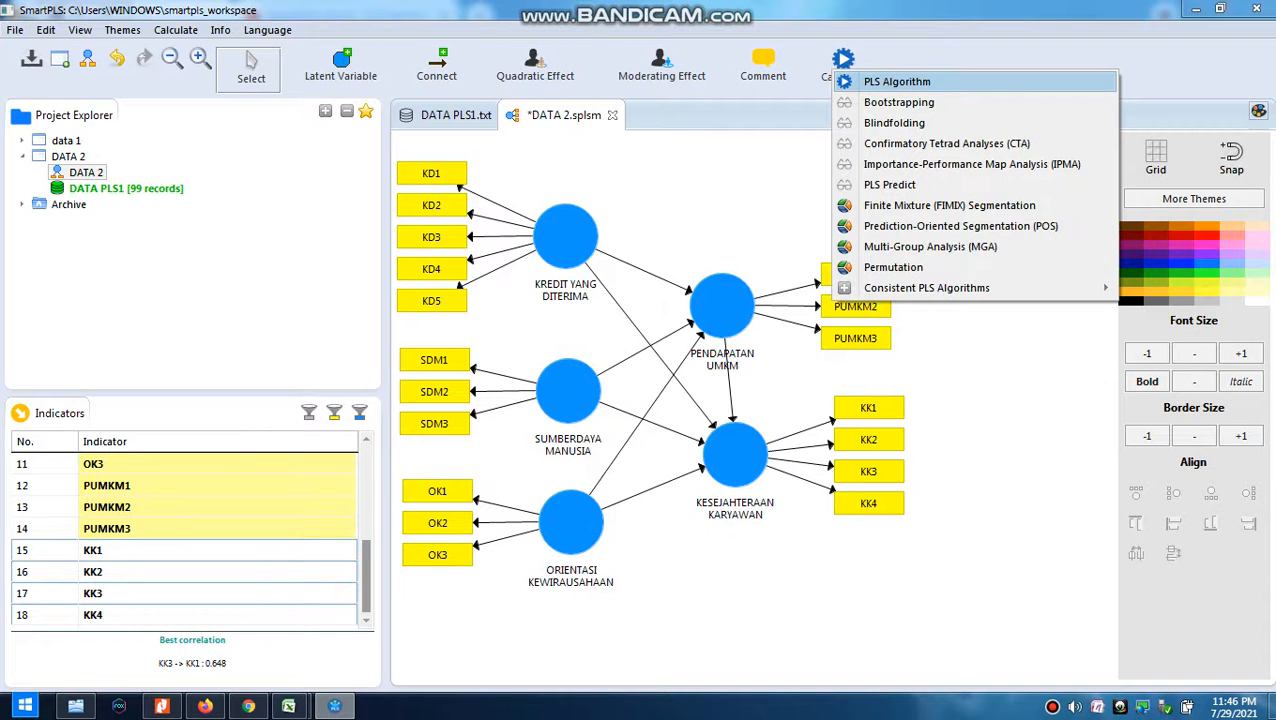
click(890, 82)
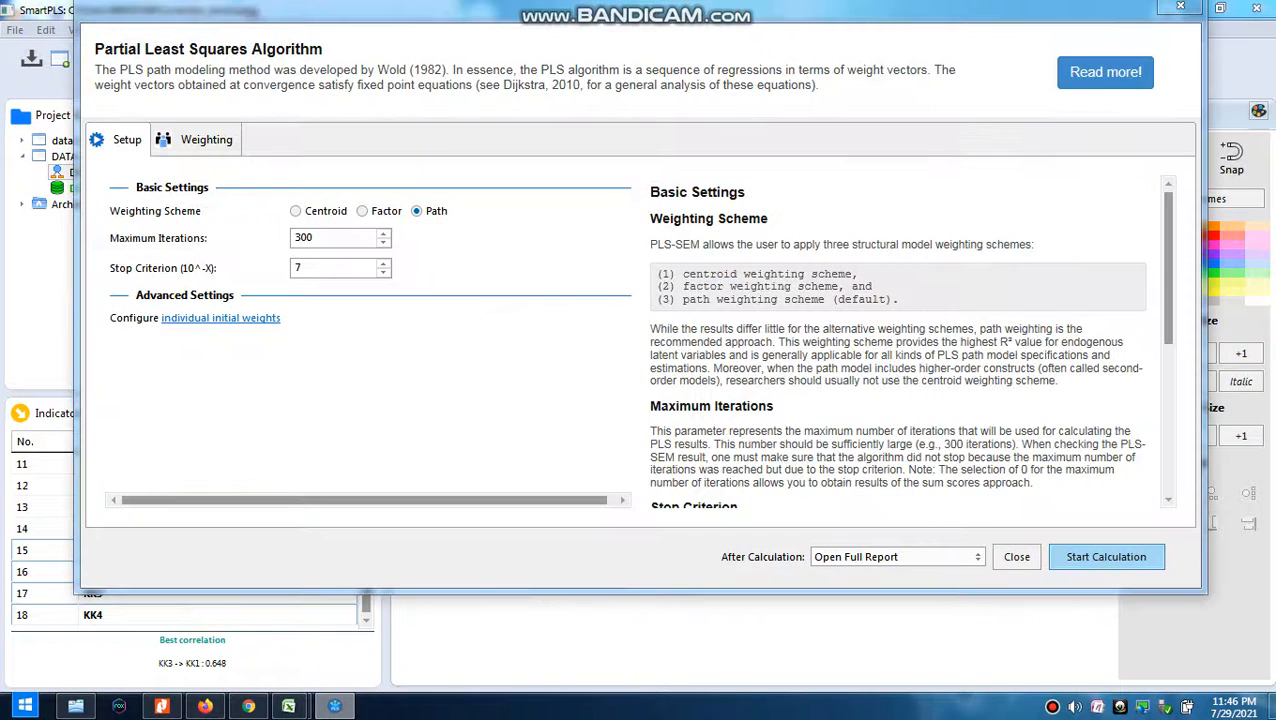
click(1106, 557)
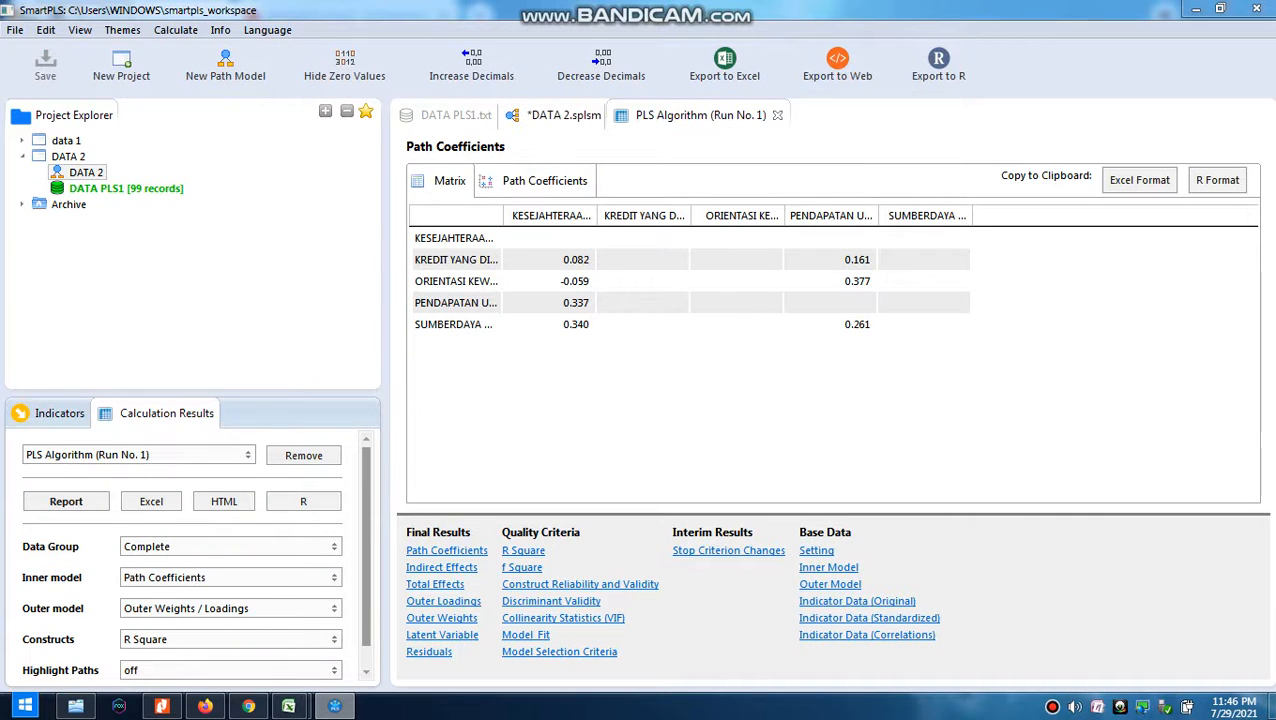
Move PENDAPATAN UMKM higher and KESEJAHTERAAN KARYAWAN lower in the DATA 2 model to separate the path coefficient labels, and clear the selection
click(564, 115)
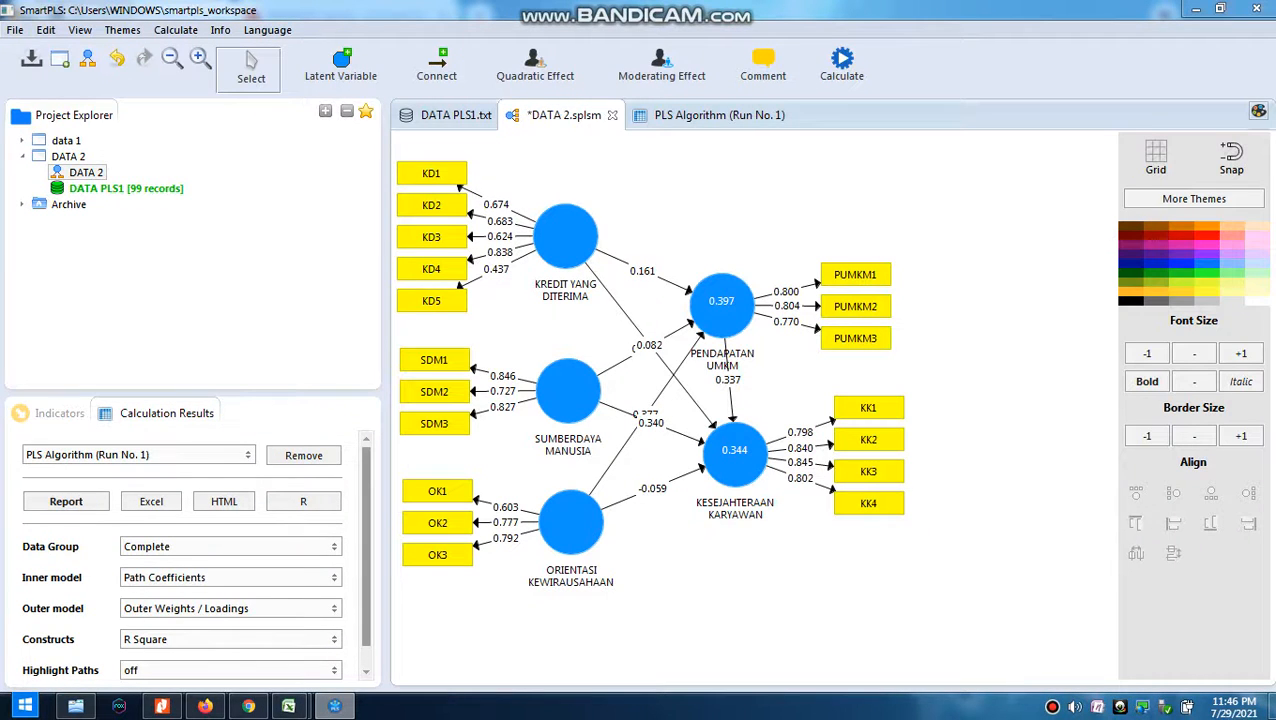
drag(722, 310, 722, 286)
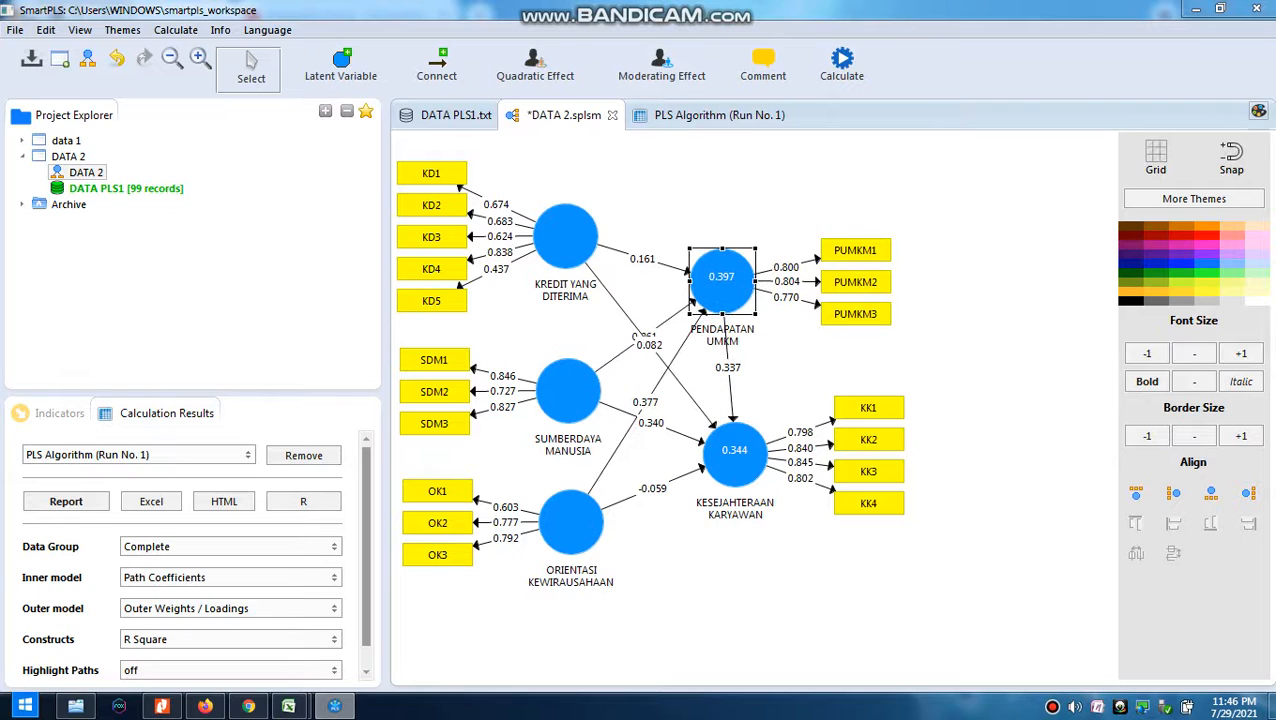
drag(734, 450, 734, 477)
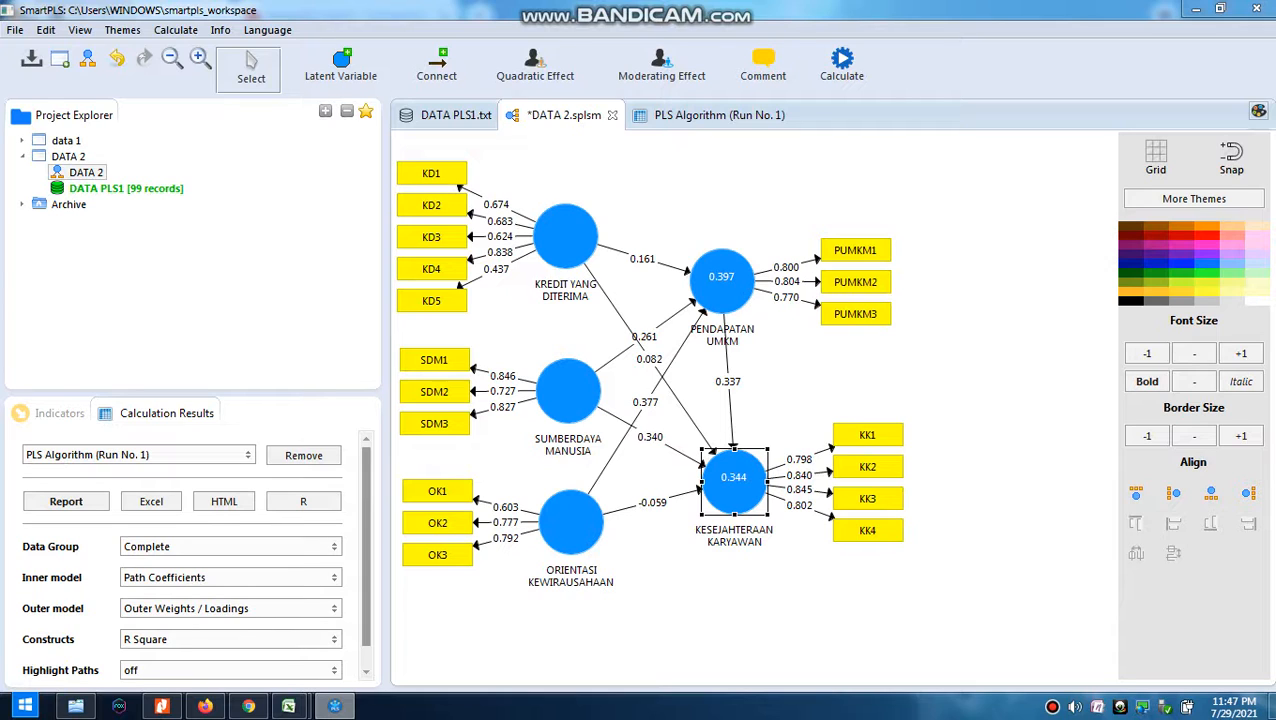
click(568, 391)
click(566, 236)
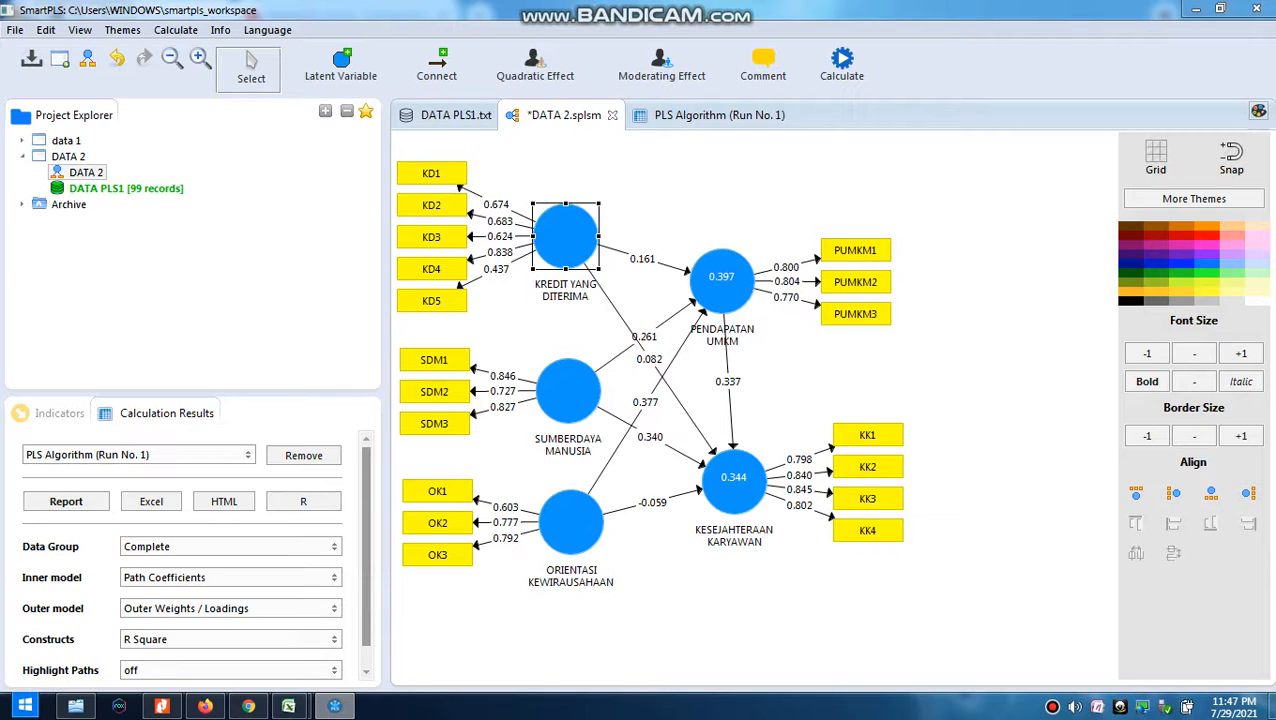
click(248, 69)
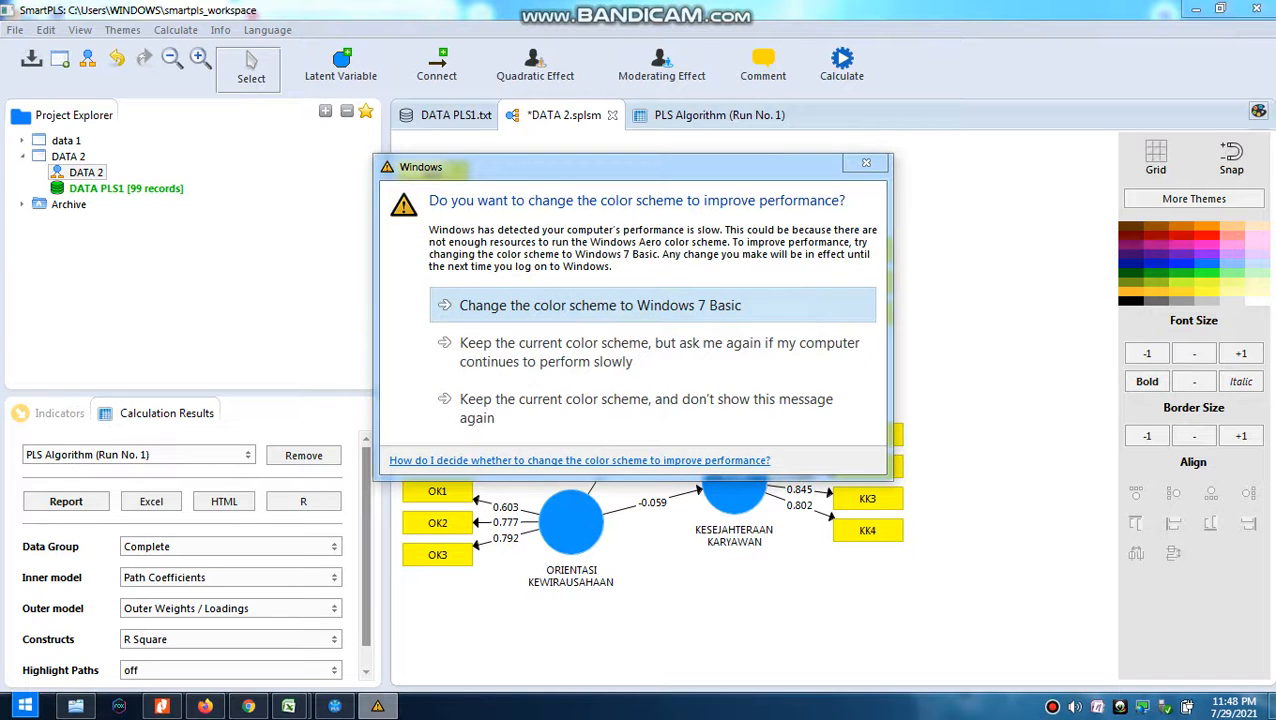
Dismiss the Windows color scheme prompt and examine the indicator groups of KREDIT YANG DITEMIMA (X1) in the TABULASI DATA workbook in Excel
click(866, 163)
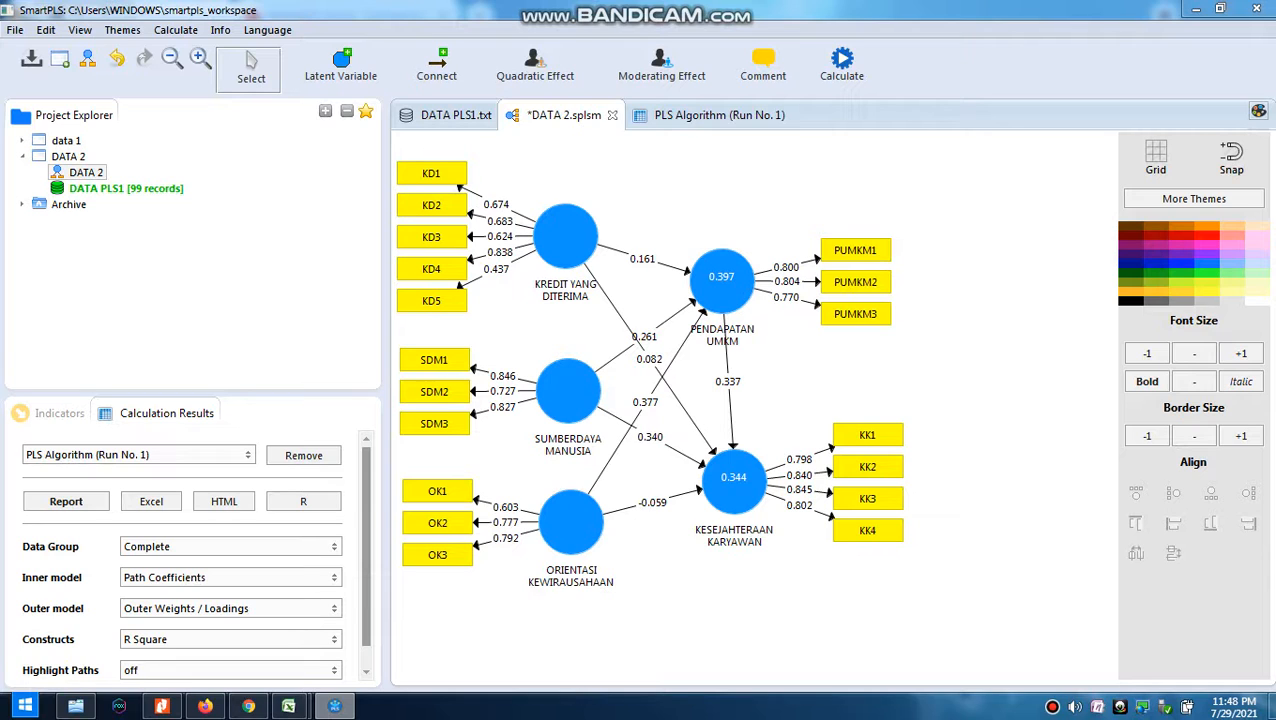
mouse_move(289, 706)
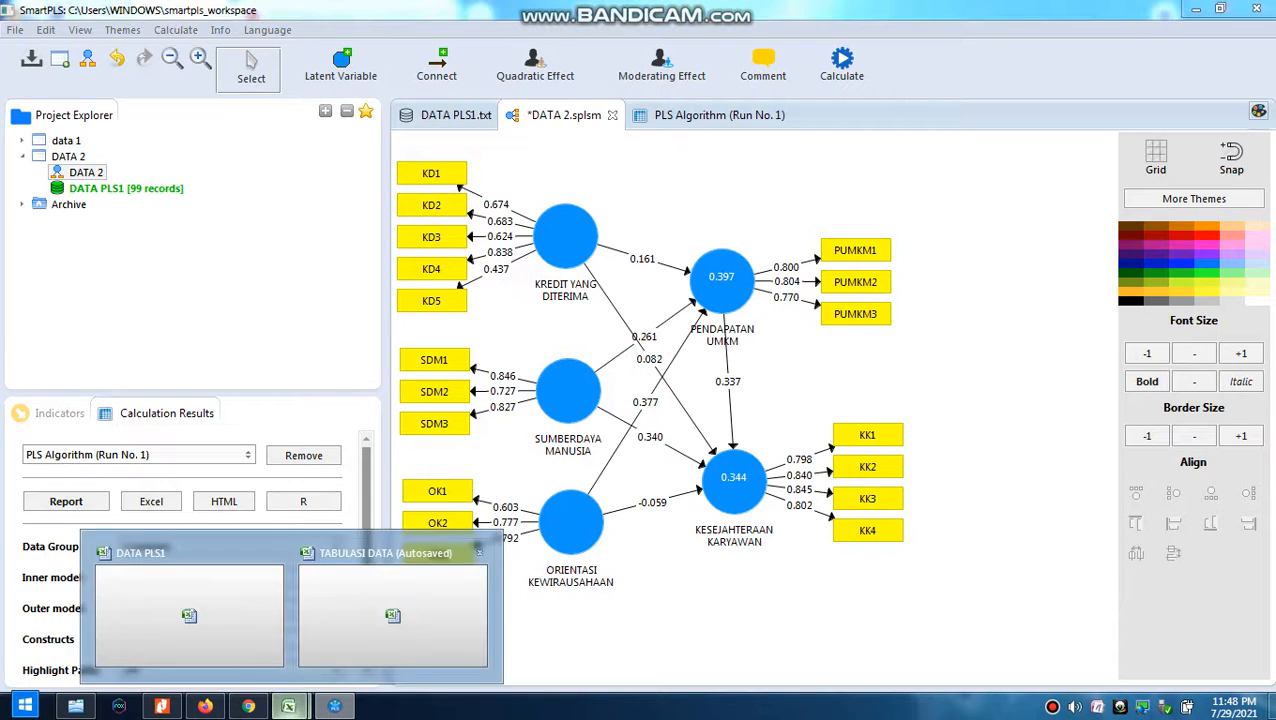
click(392, 610)
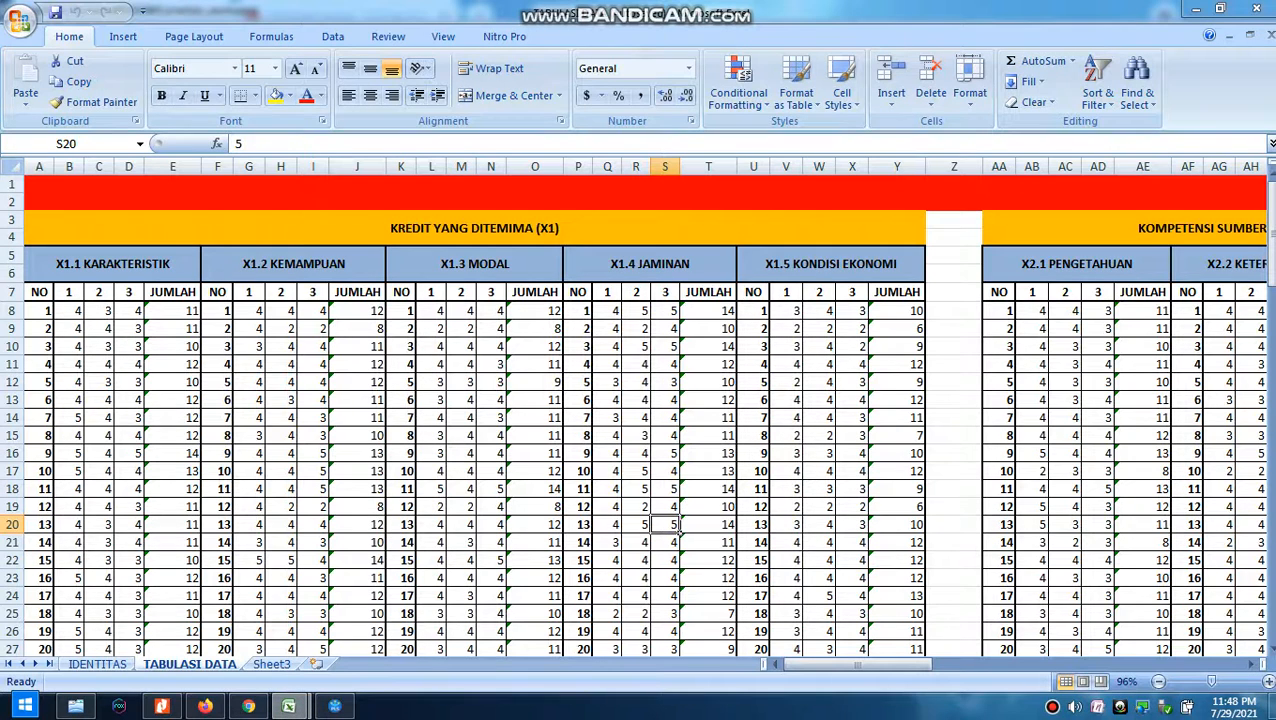
click(920, 279)
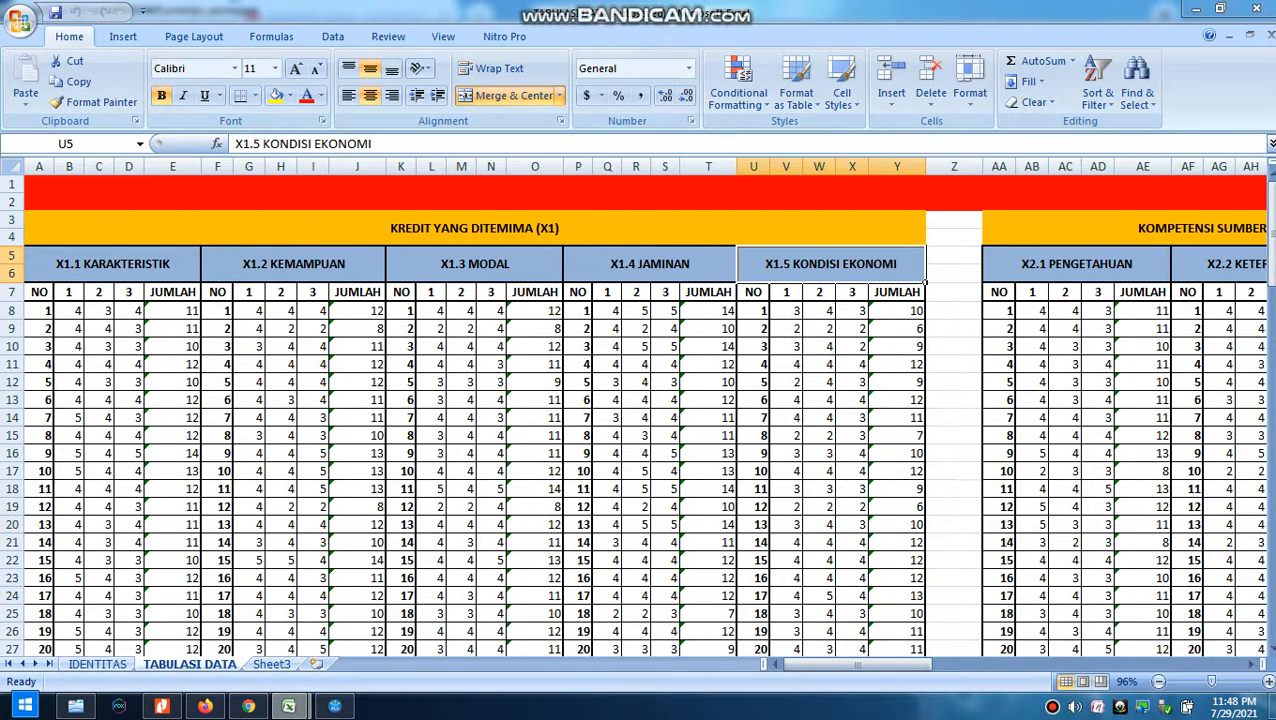
click(335, 706)
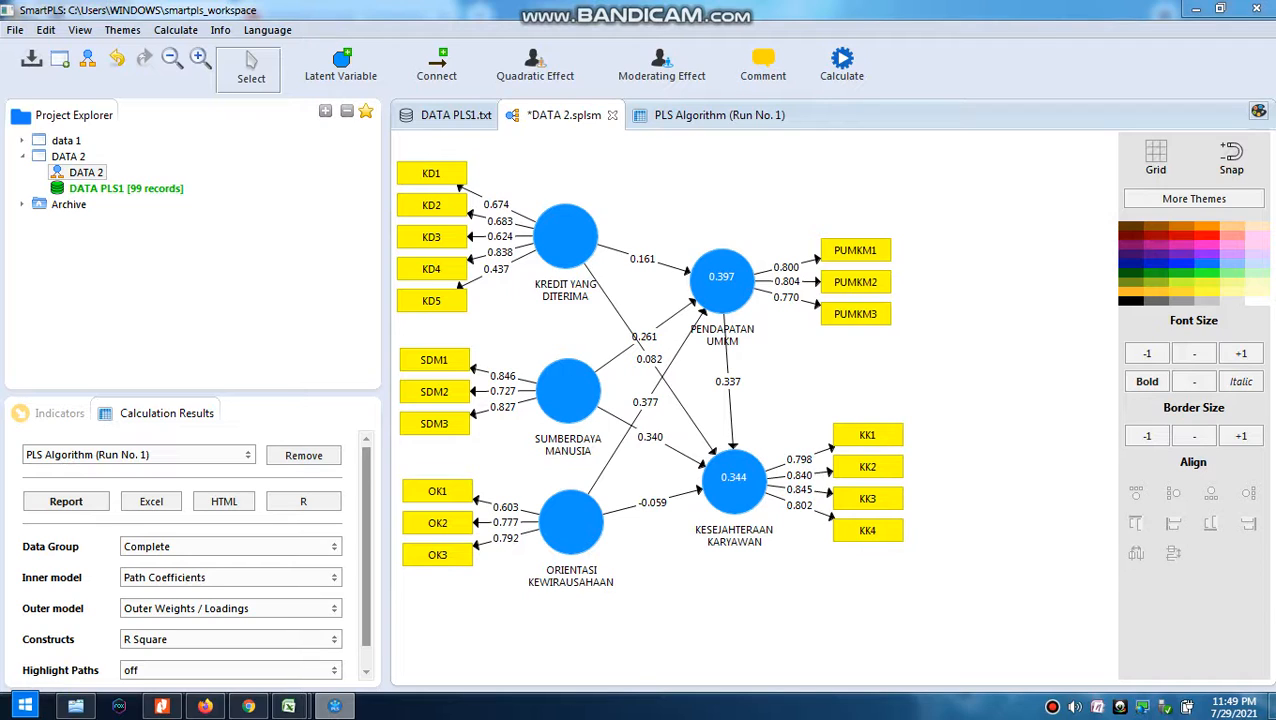
mouse_move(734, 525)
click(566, 237)
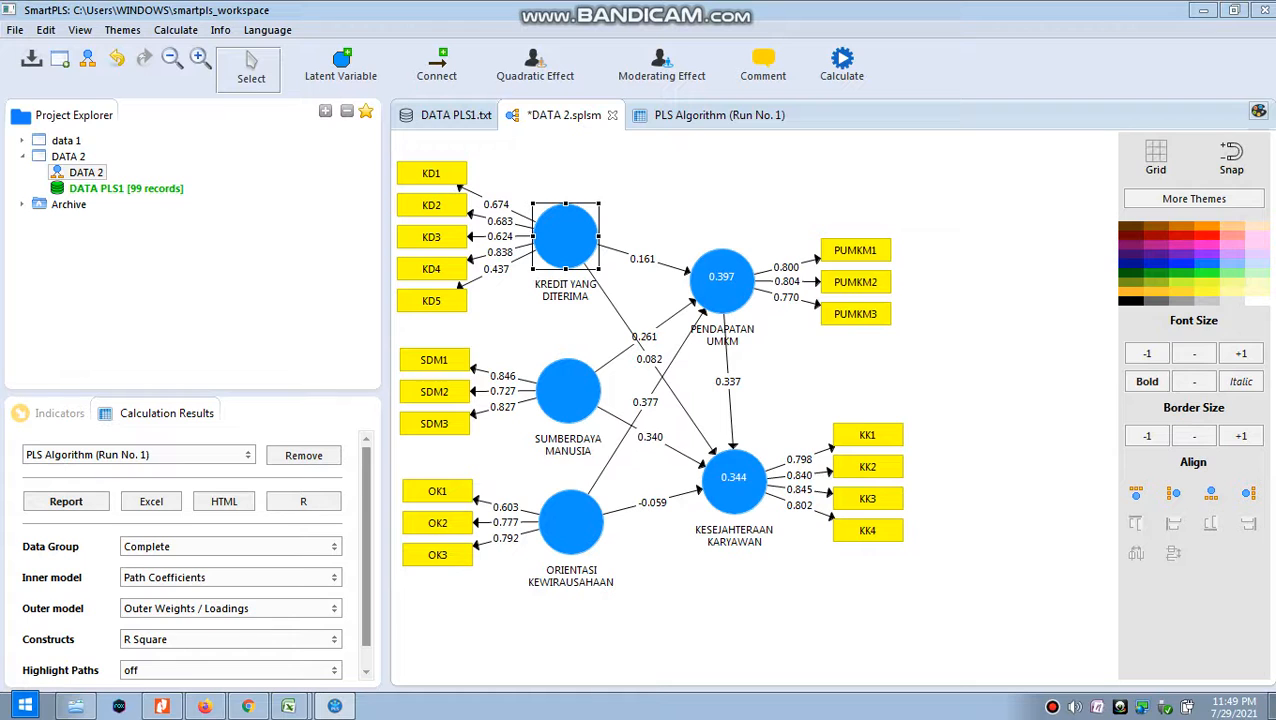
click(1203, 10)
click(1203, 10)
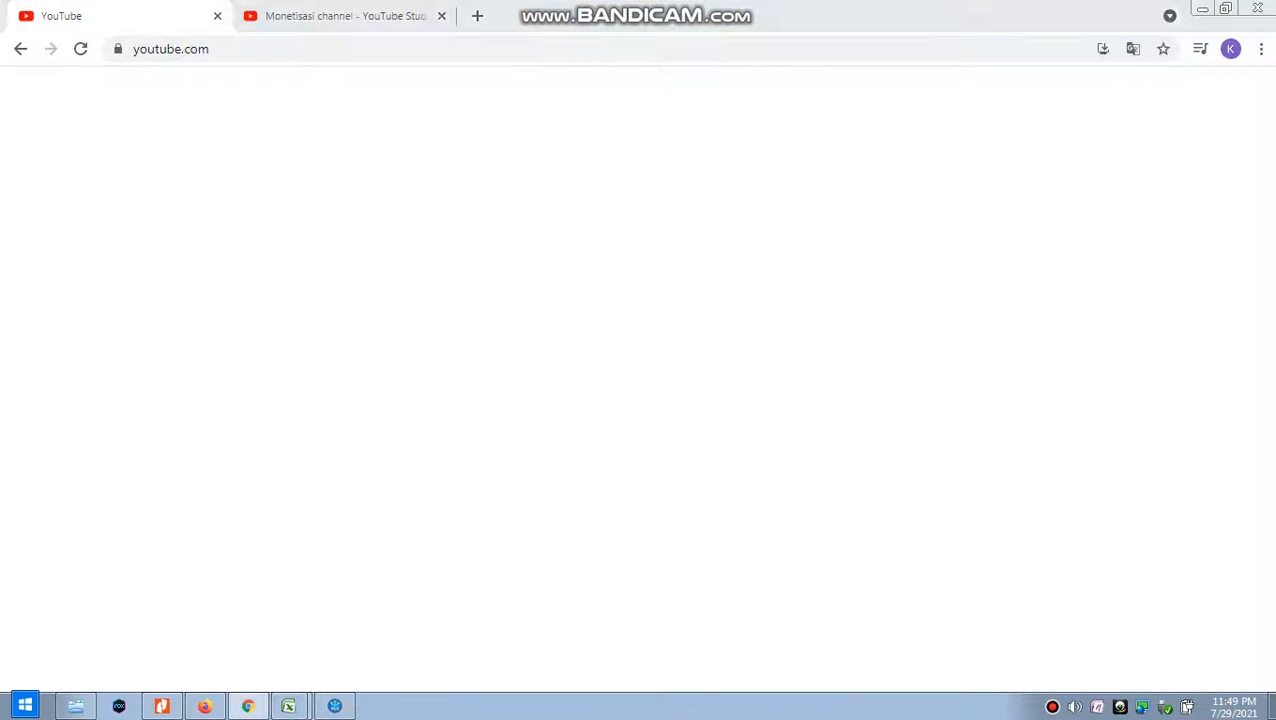
click(1202, 9)
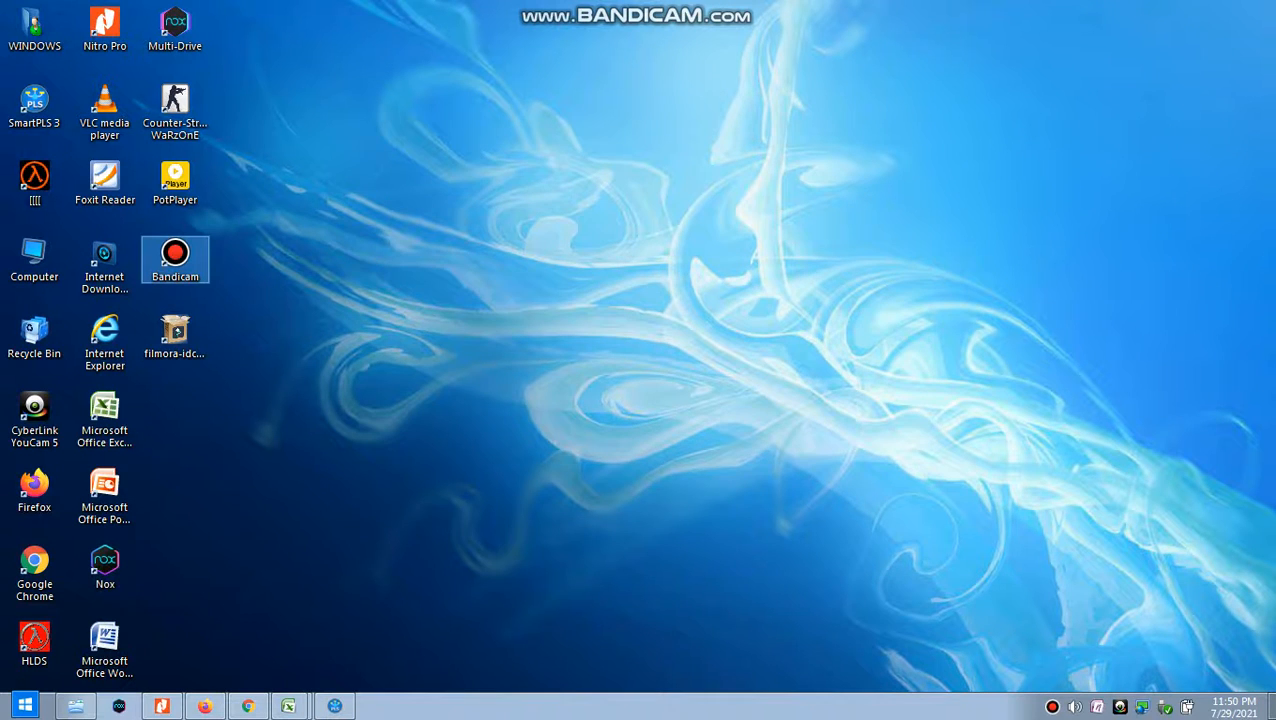
double_click(175, 258)
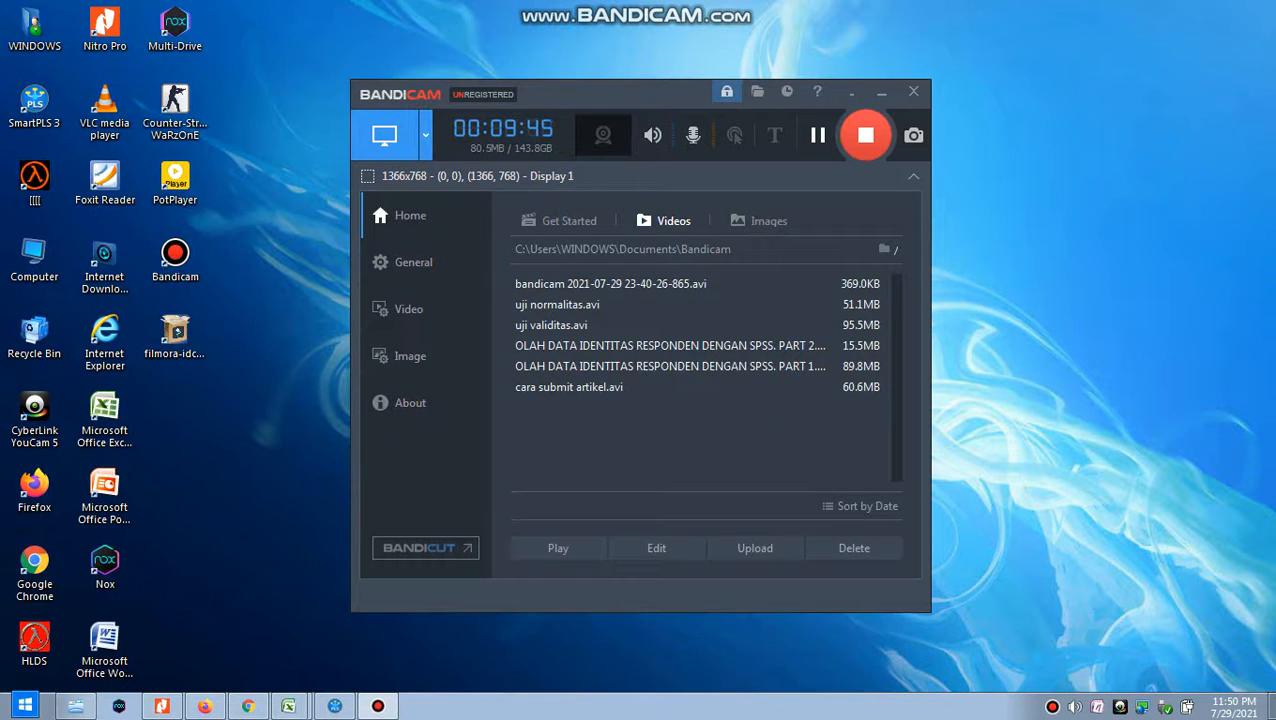